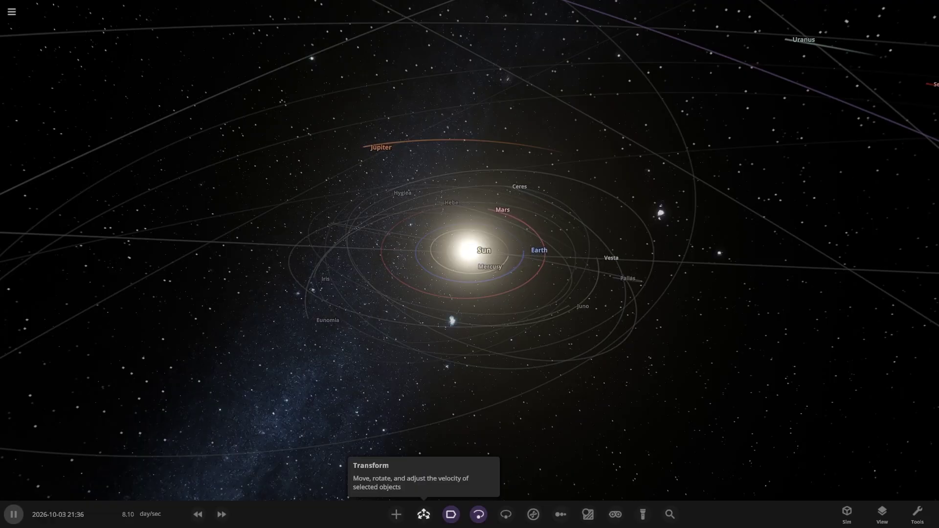
Select Jupiter in the solar system and pause the simulation
scroll(469, 264, down, 5)
drag(421, 255, 587, 333)
scroll(587, 333, up, 4)
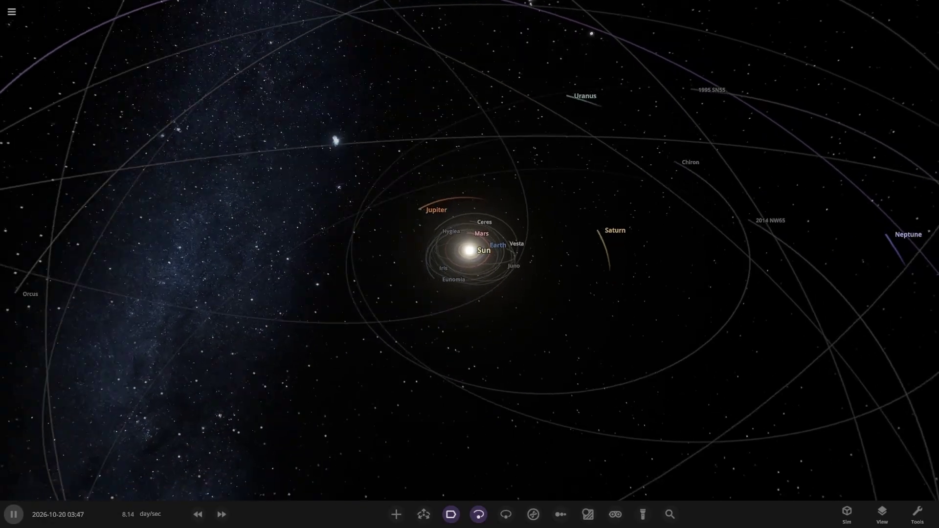
scroll(469, 264, up, 3)
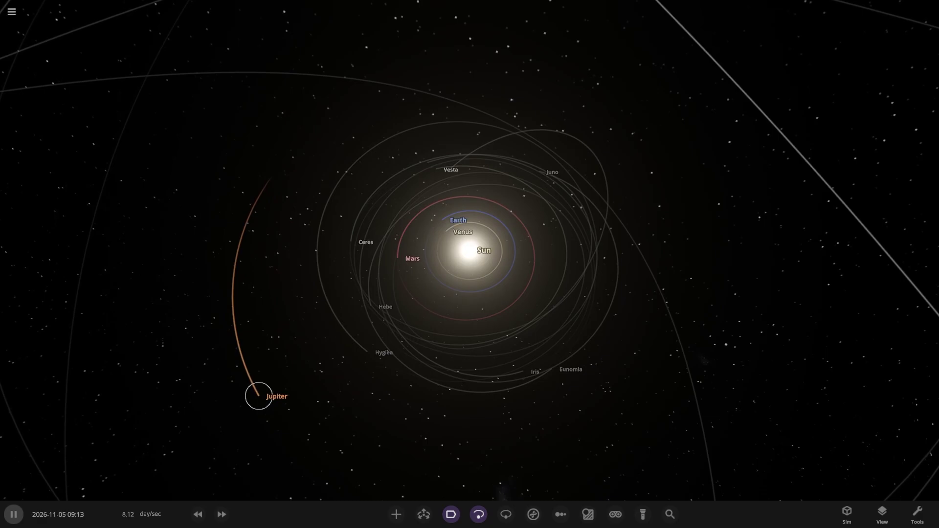
click(258, 394)
scroll(259, 394, down, 5)
key(space)
scroll(376, 250, down, 5)
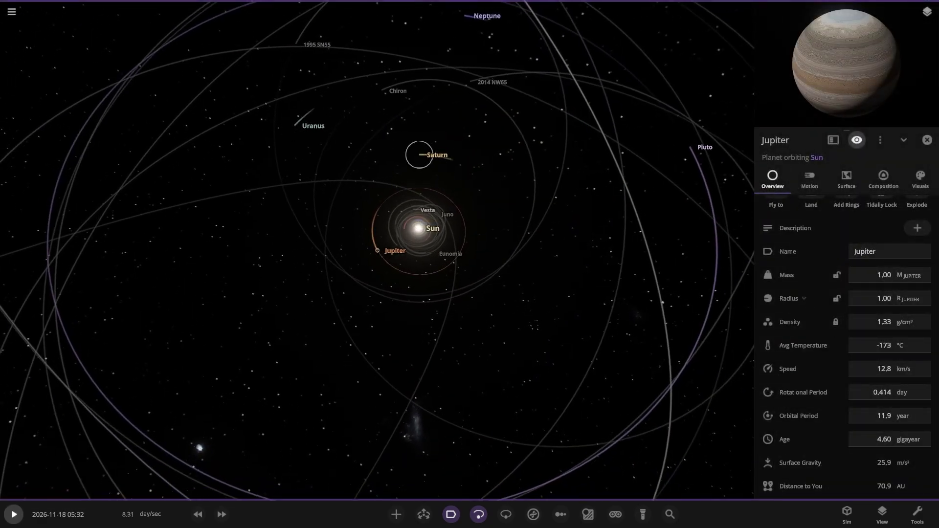
Set Jupiter's true anomaly to about -6.72° so that it sits on the same side of the Sun as Saturn
click(809, 179)
scroll(842, 318, down, 3)
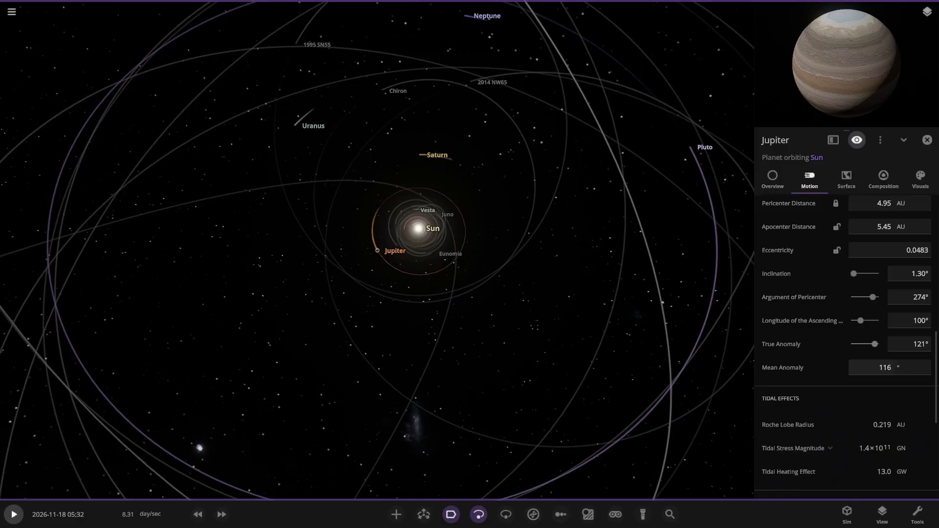
drag(874, 344, 865, 344)
scroll(379, 251, up, 4)
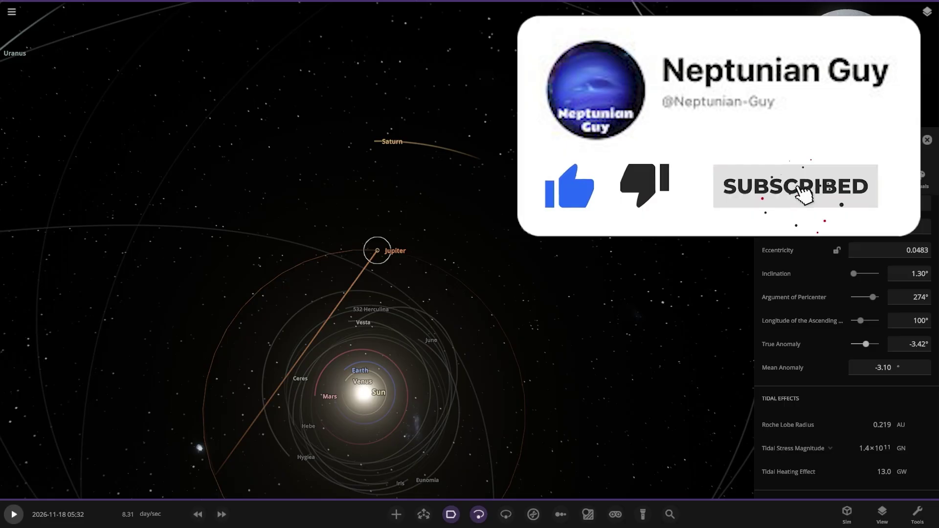
scroll(377, 251, down, 2)
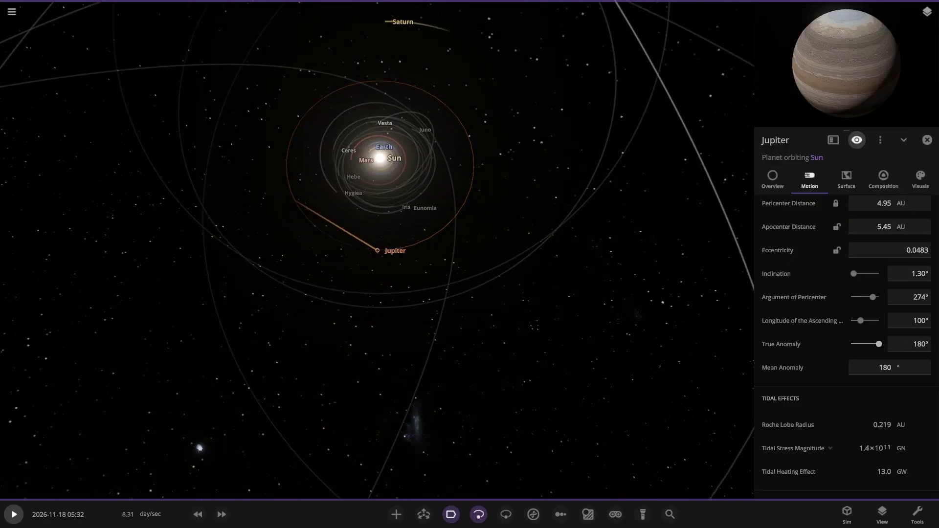
drag(879, 345, 866, 344)
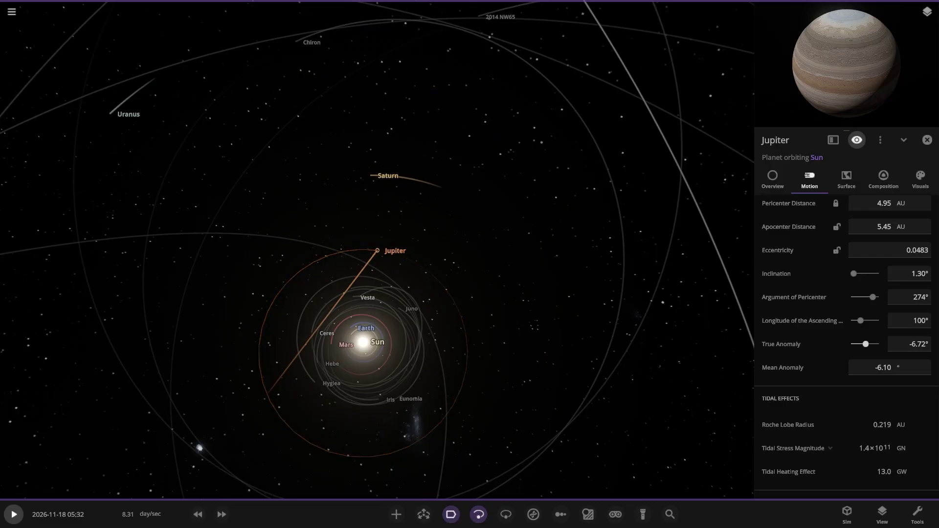
drag(562, 294, 416, 264)
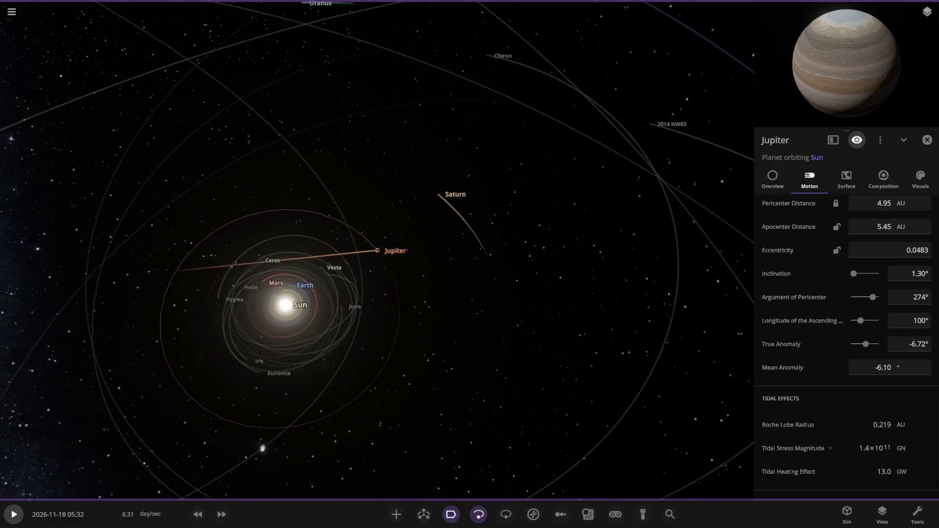
Replace Jupiter with the stock Jupiter from the object library and run the simulation briefly before pausing it
scroll(416, 264, up, 3)
click(881, 140)
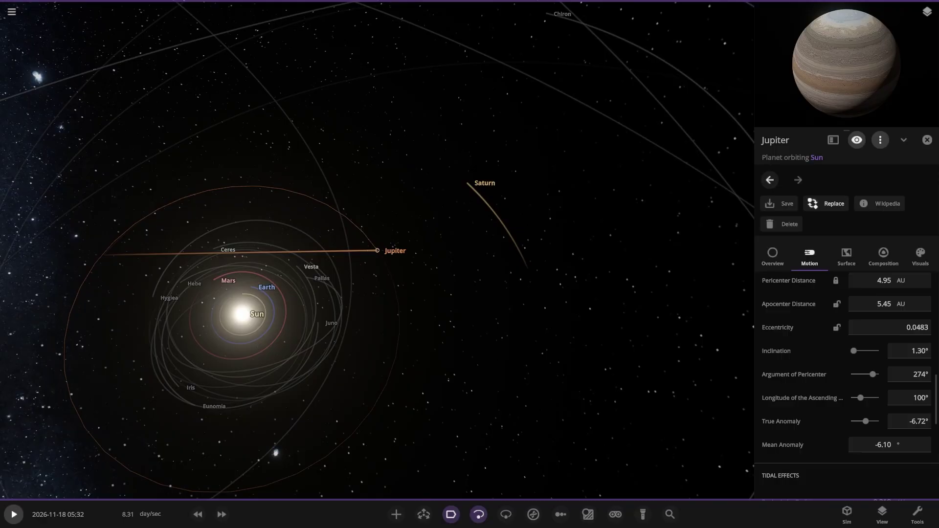
click(827, 203)
scroll(507, 298, up, 12)
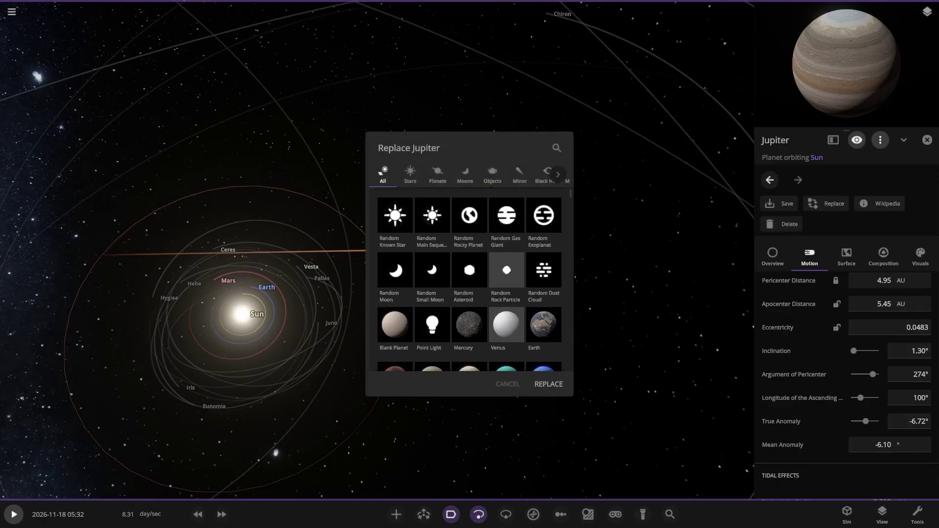
scroll(489, 308, down, 1)
click(432, 326)
click(470, 325)
click(548, 384)
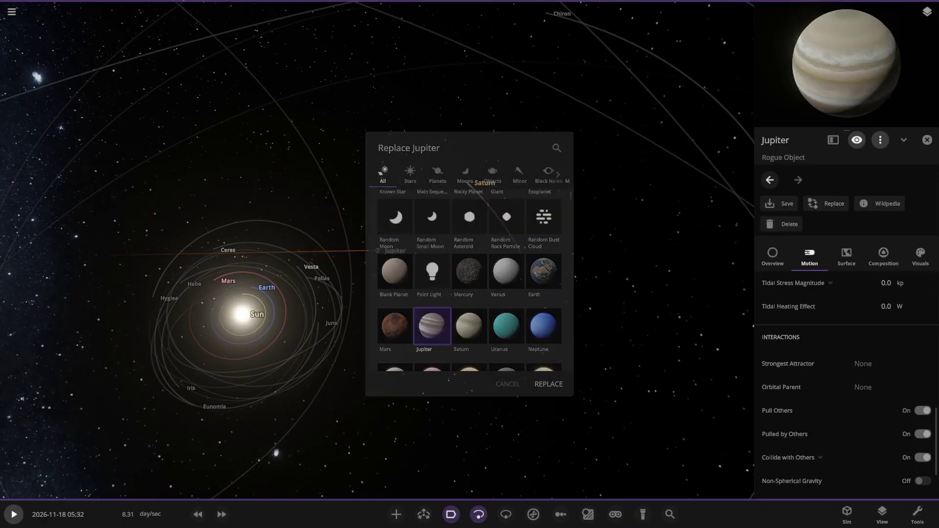
key(space)
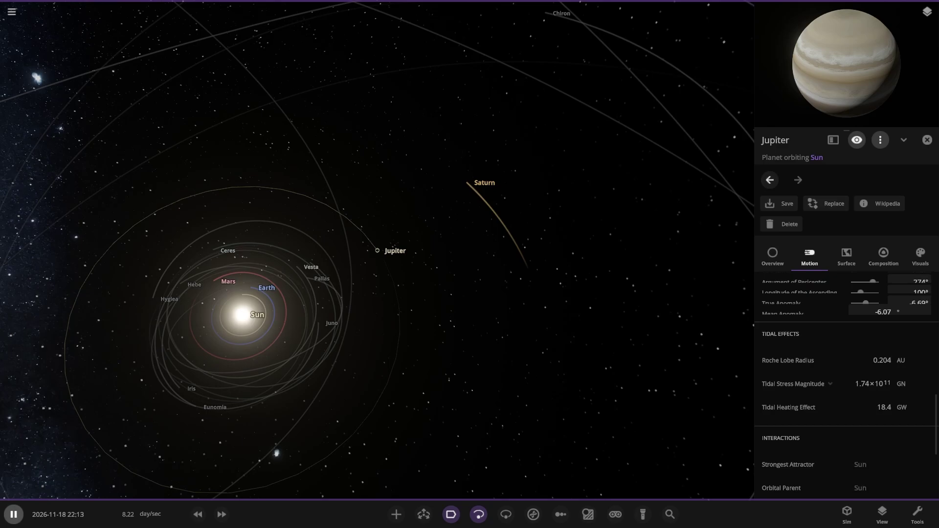
key(space)
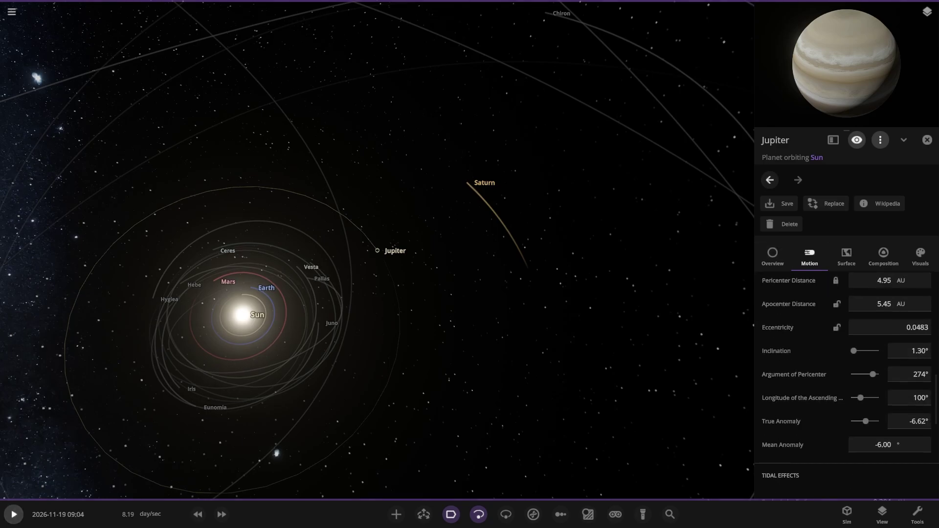
Add Jupiter's known moons in orbit around it
scroll(880, 142, down, 2)
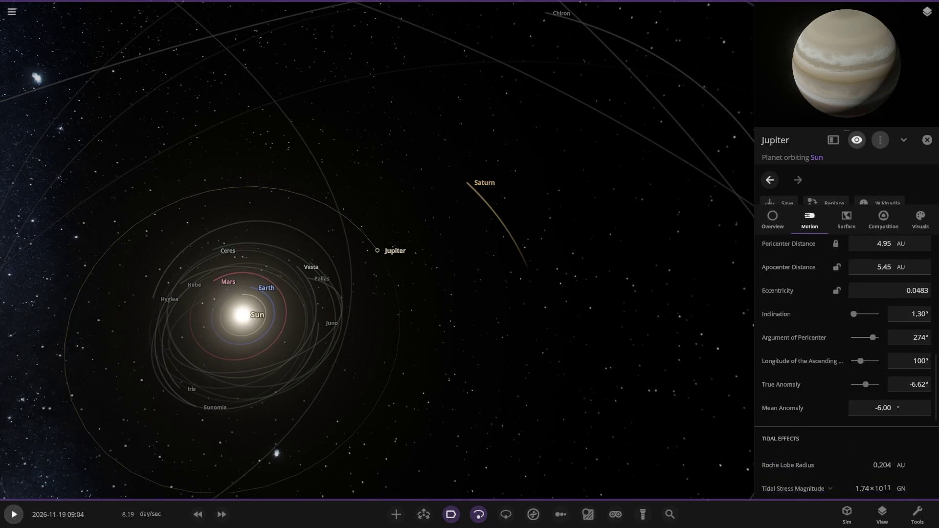
click(880, 140)
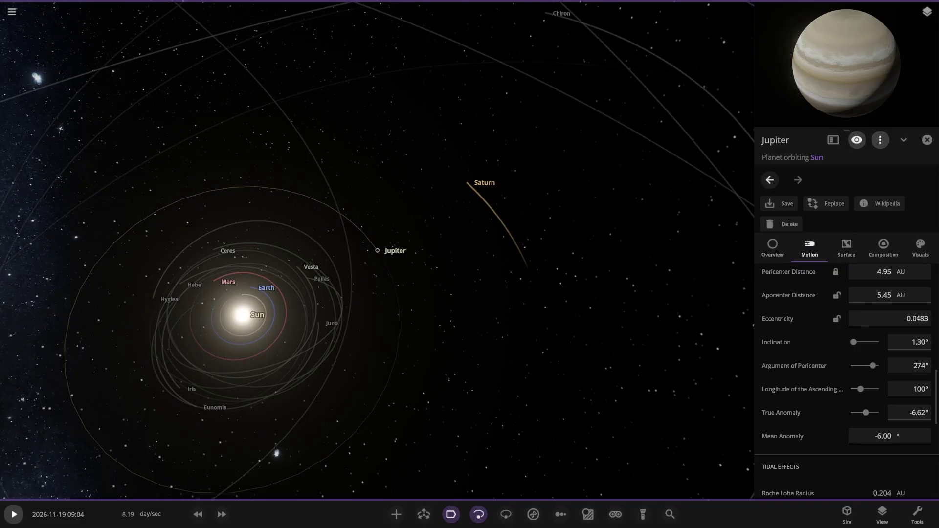
click(773, 256)
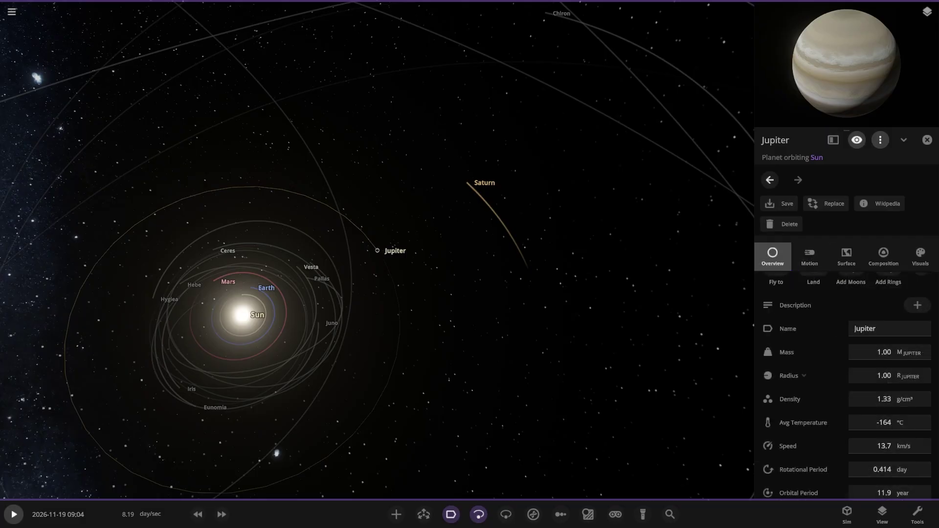
scroll(871, 343, up, 1)
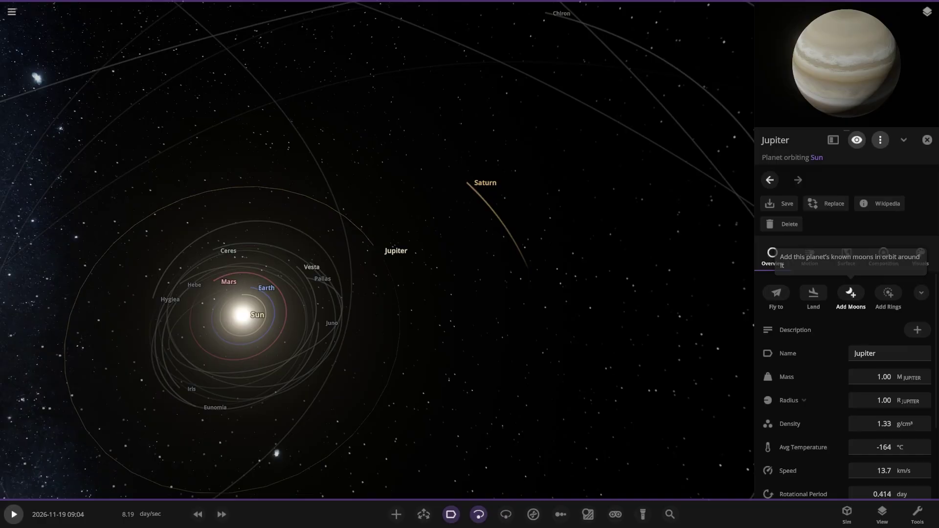
scroll(377, 250, up, 10)
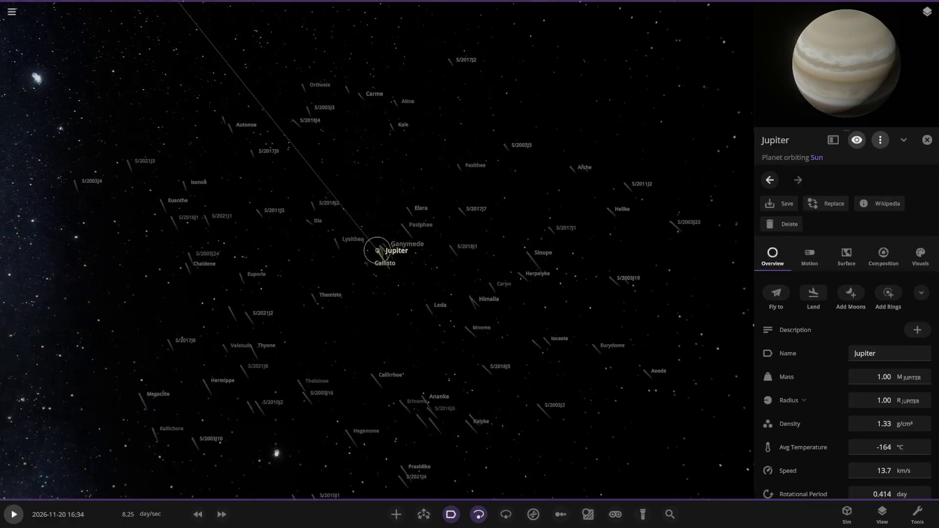
Display full orbits instead of trails and run the simulation for a few days before pausing it
click(506, 514)
click(13, 514)
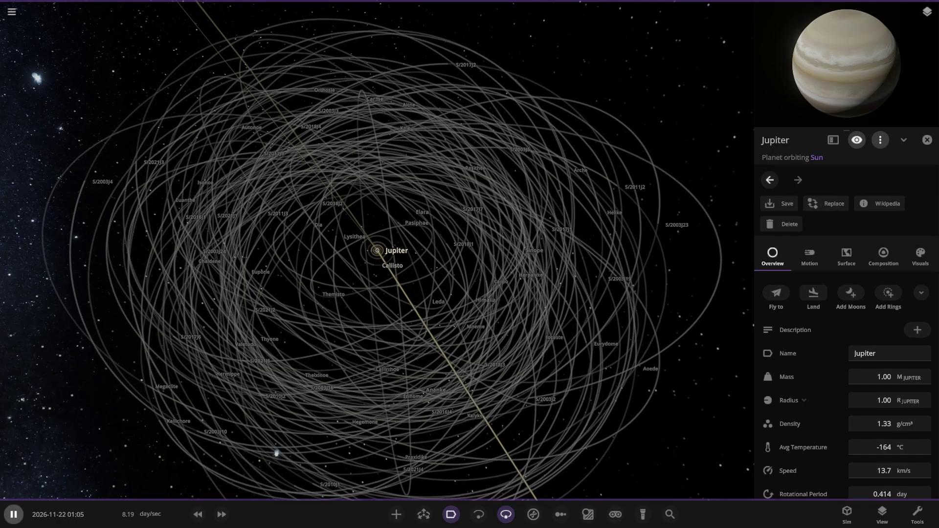
click(14, 514)
scroll(377, 250, down, 15)
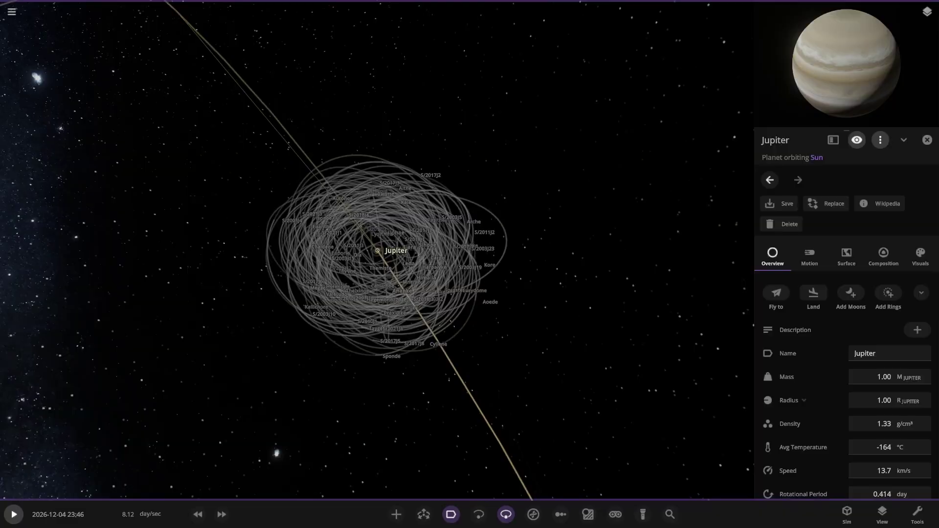
Replace Saturn with the stock Saturn from the object library
right_drag(352, 313, 416, 215)
click(570, 191)
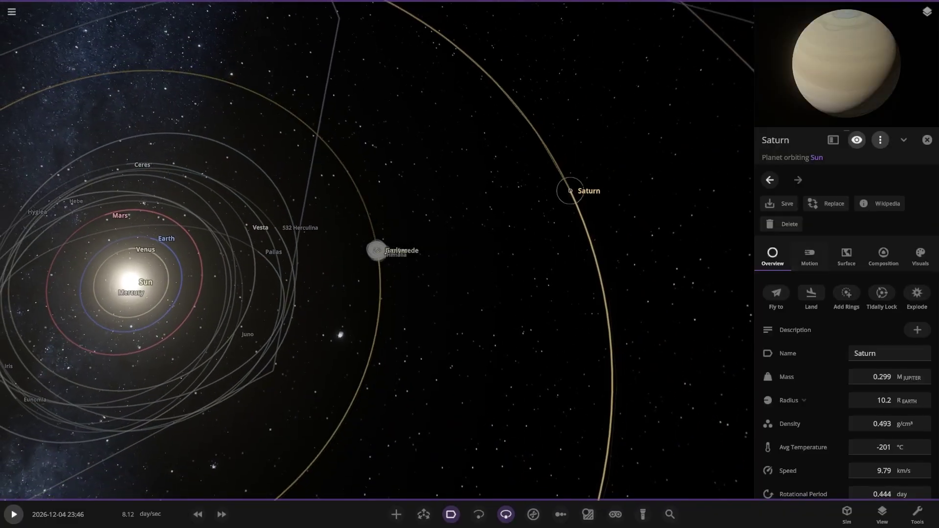
click(827, 203)
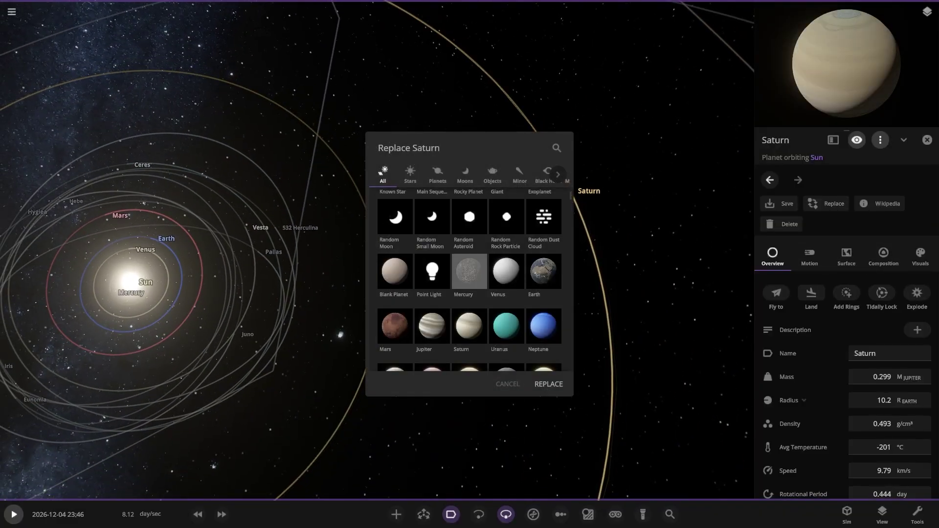
click(469, 326)
click(549, 384)
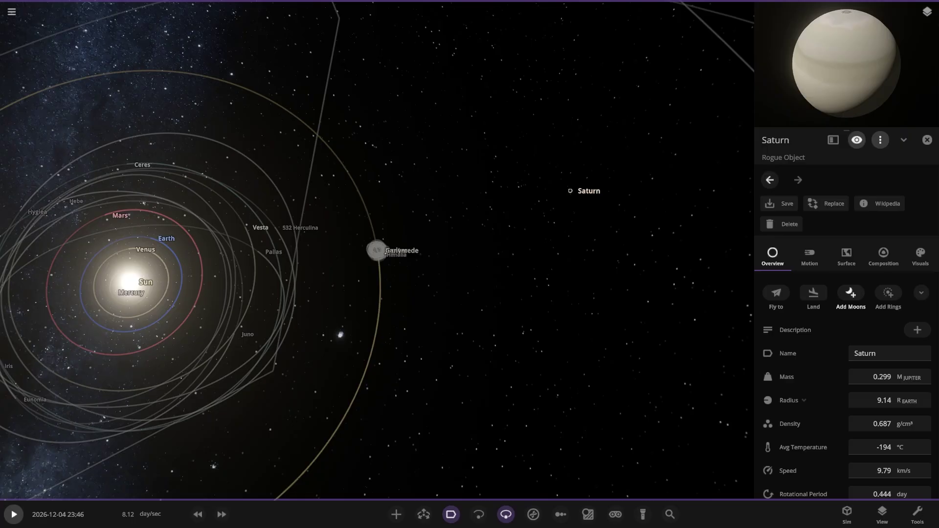
Add Saturn's known moons and run the simulation briefly before pausing it
key(space)
key(space)
right_drag(440, 293, 543, 230)
scroll(377, 251, up, 3)
scroll(376, 251, down, 10)
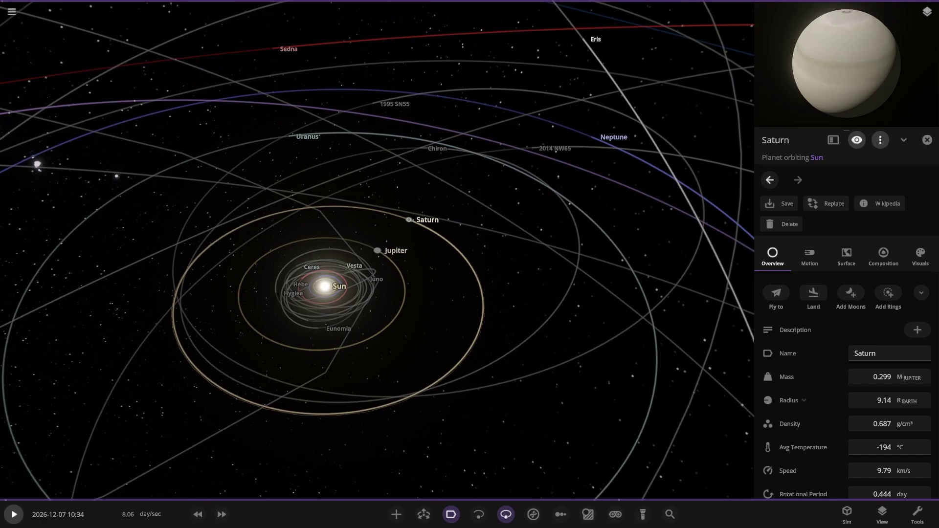
Center the view on the Sun, slow the simulation to 3.17 min/sec and pause it
scroll(377, 251, up, 8)
right_drag(377, 250, 484, 322)
scroll(376, 251, down, 4)
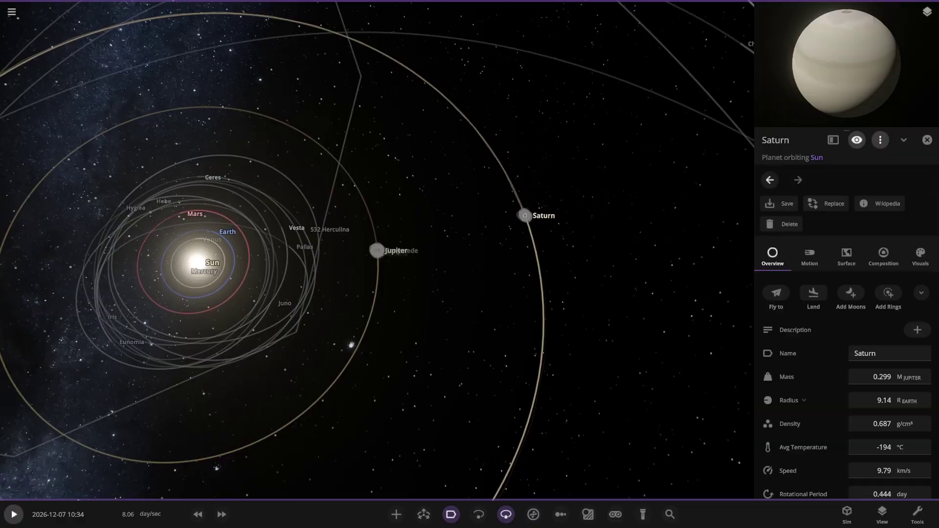
double_click(205, 262)
right_drag(204, 262, 186, 242)
right_drag(528, 240, 565, 279)
click(197, 515)
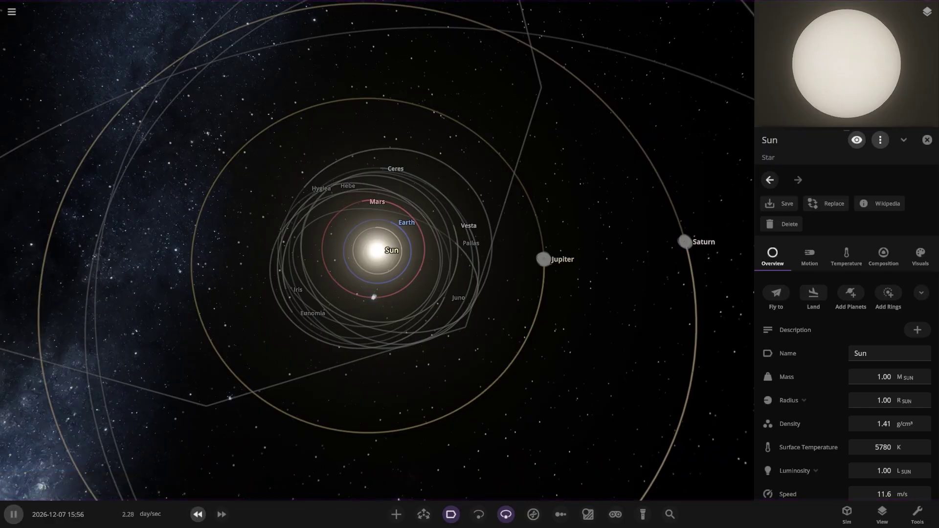
key(comma)
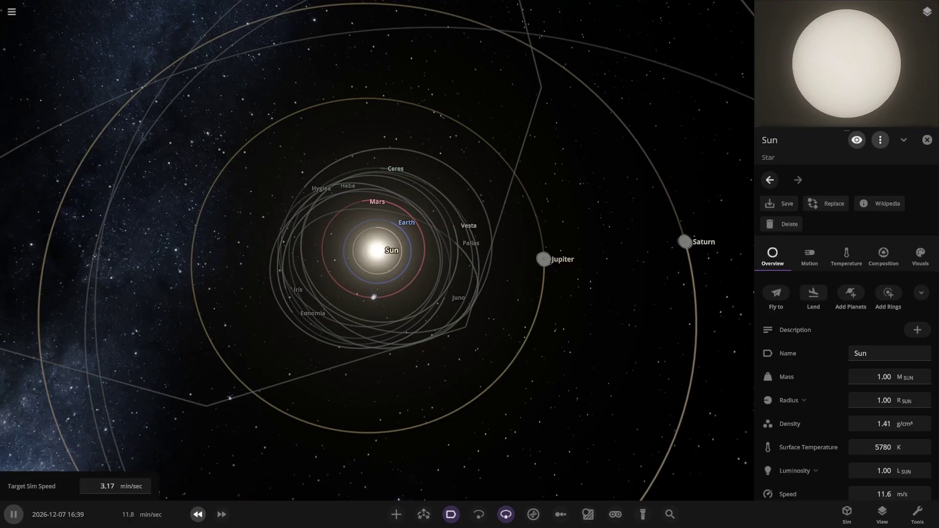
scroll(377, 250, up, 3)
key(space)
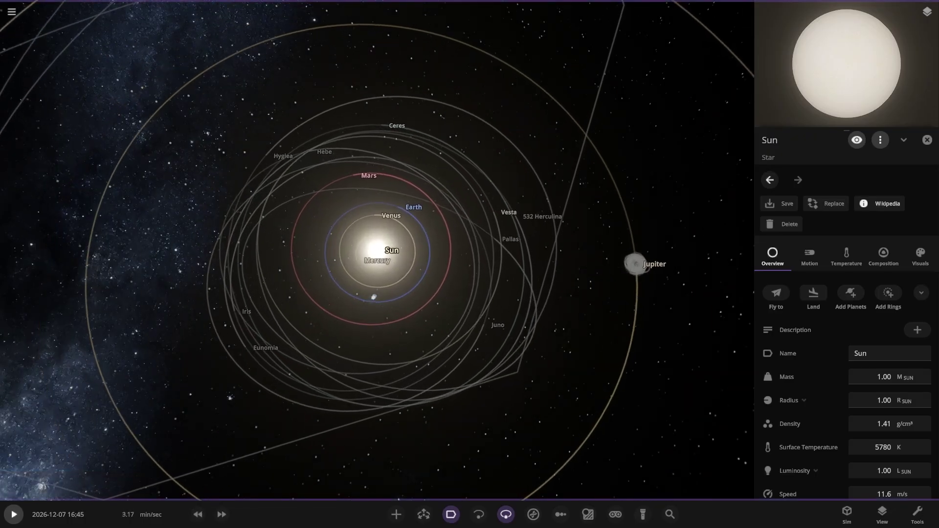
Replace the Sun at the system's center with Jupiter
click(826, 203)
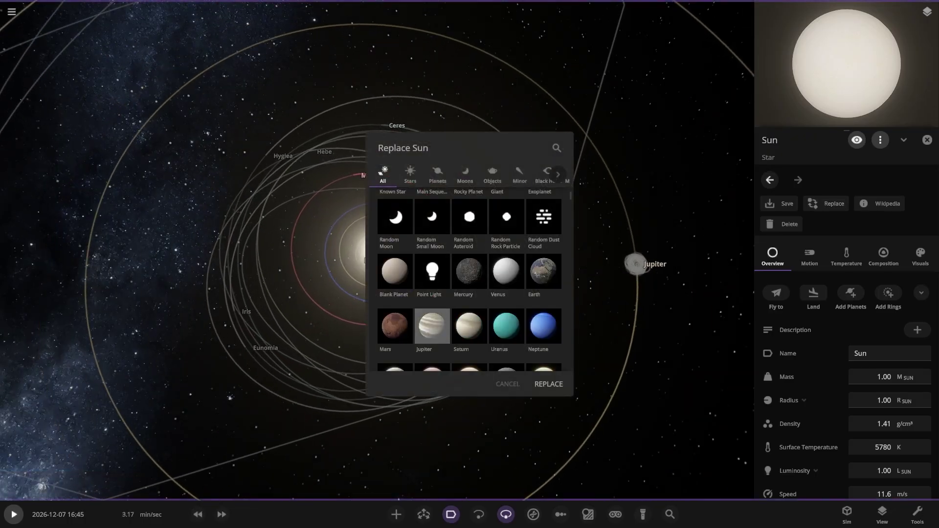
click(432, 326)
click(548, 384)
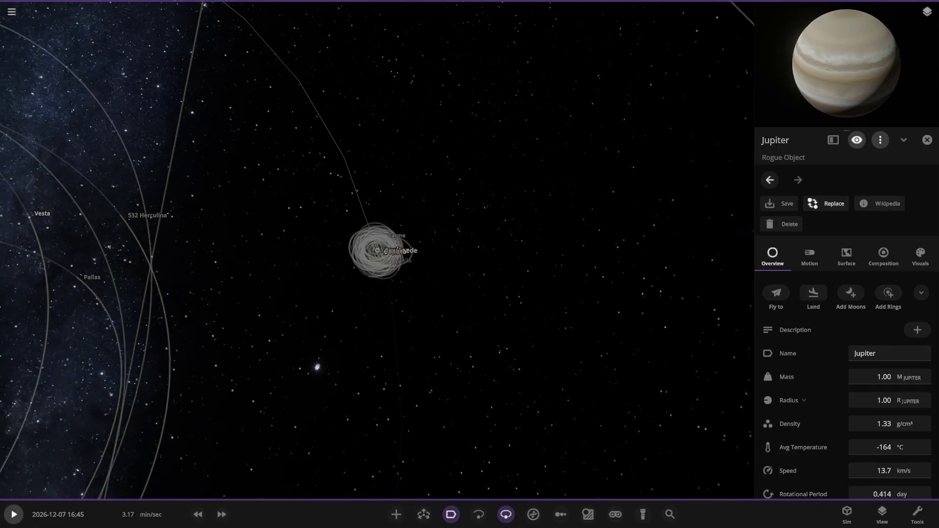
Replace the original Jupiter, surrounded by its moons, with the Sun
click(826, 203)
scroll(504, 278, down, 6)
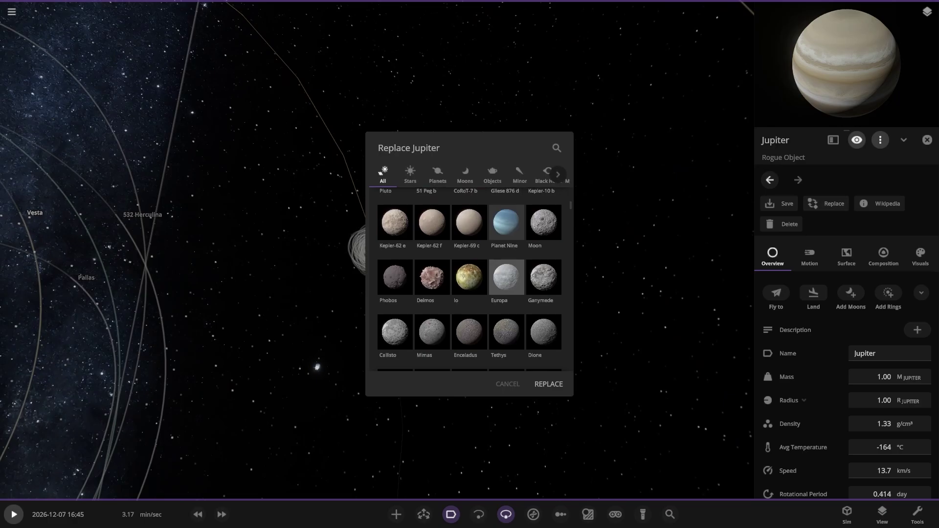
click(543, 327)
click(548, 384)
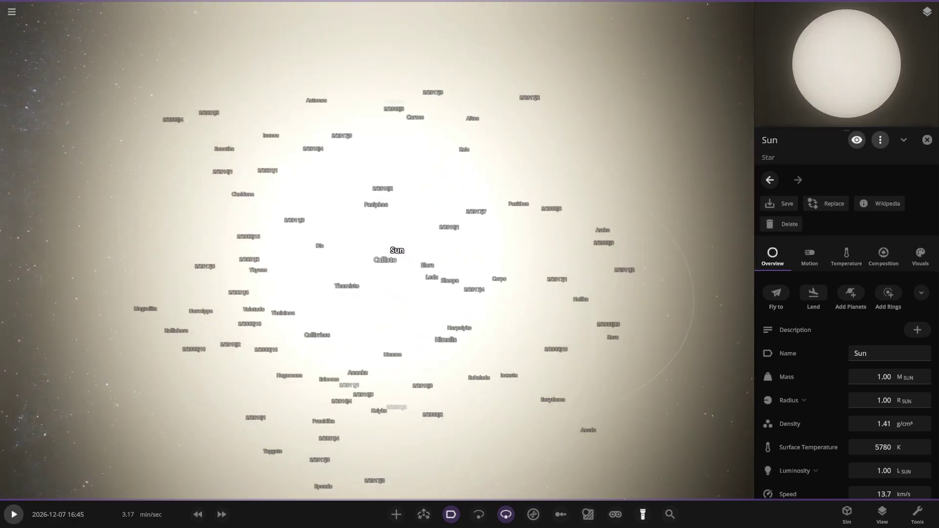
Turn on the view tools with Surface Lock and delete the moons Europa and Io around the relocated Sun
click(616, 515)
scroll(378, 251, up, 10)
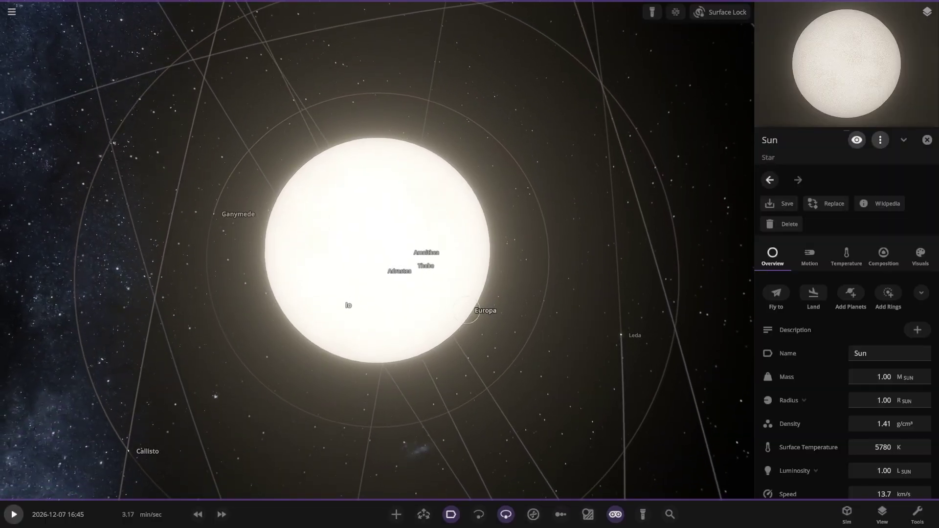
double_click(467, 311)
scroll(466, 311, down, 5)
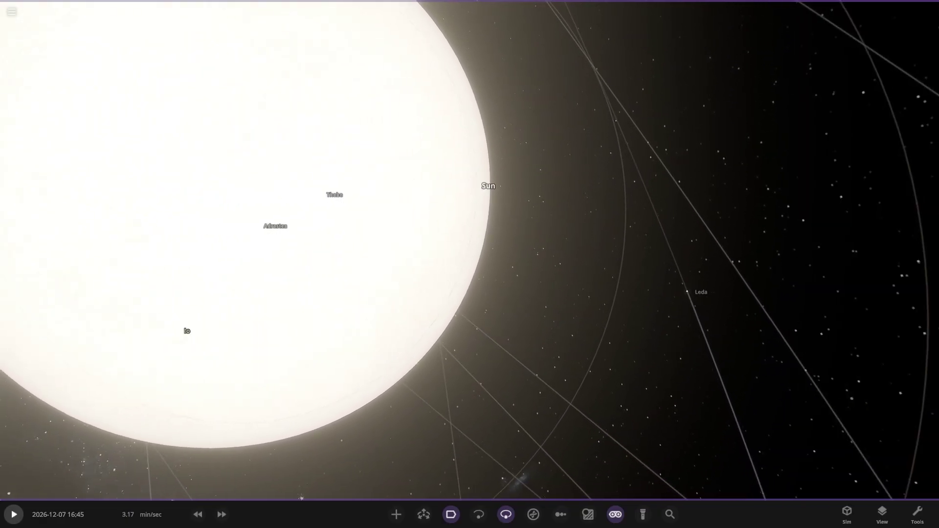
click(186, 331)
key(Delete)
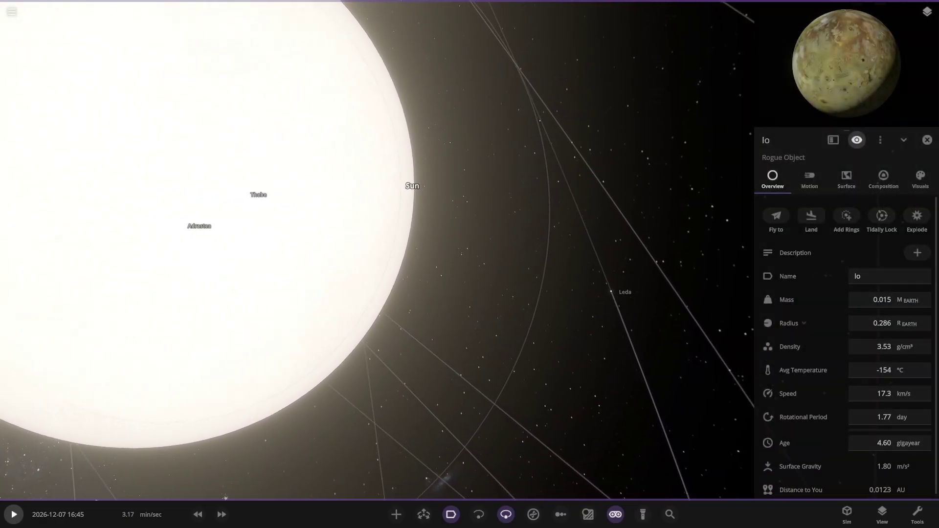
Delete the moons Adrastea and Thebe overlapping the relocated Sun, and select the Sun
click(329, 233)
key(Delete)
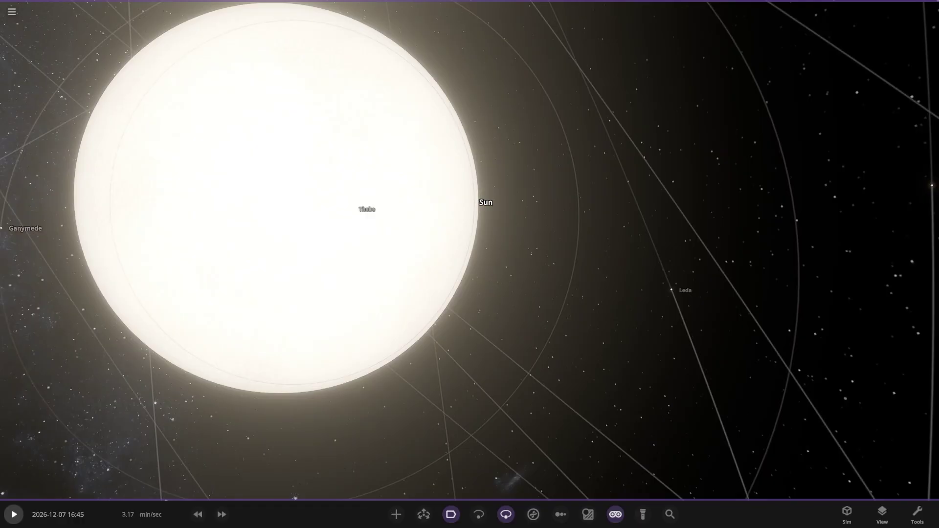
click(369, 210)
key(Delete)
scroll(342, 216, down, 4)
click(350, 220)
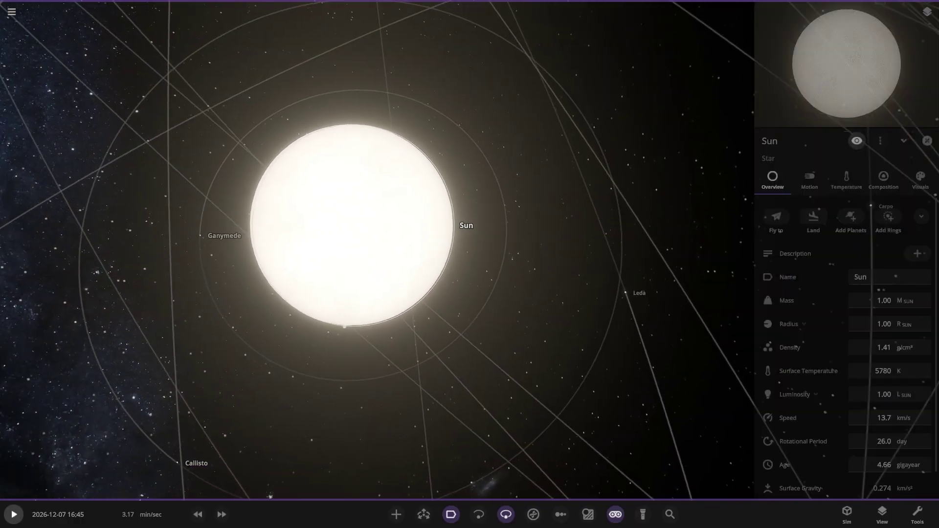
Inspect the remaining moons around the relocated Sun, including Ganymede, Amalthea, Callisto and Sinope
double_click(233, 212)
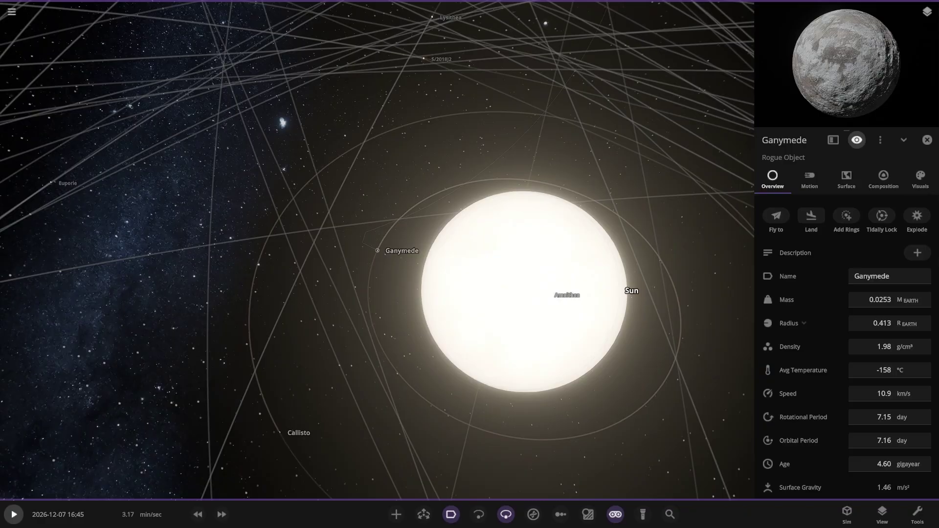
click(525, 292)
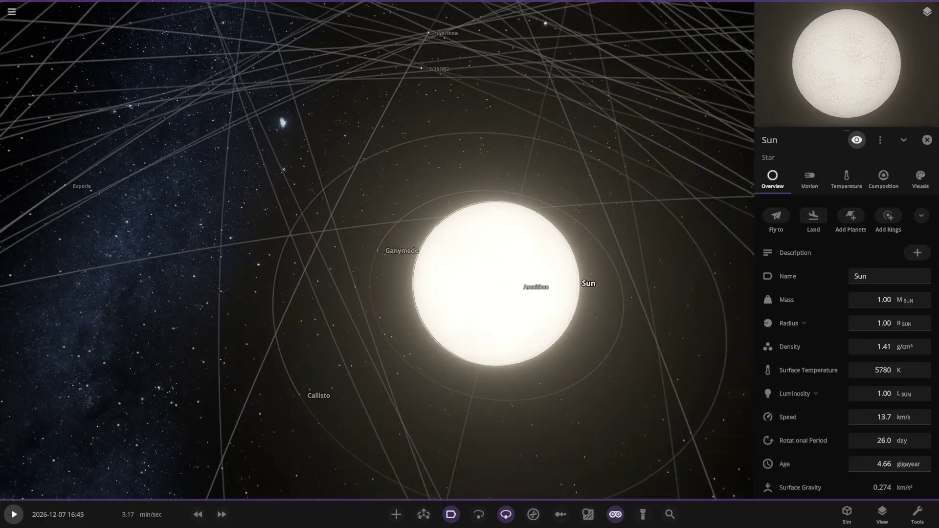
scroll(460, 268, down, 5)
click(461, 268)
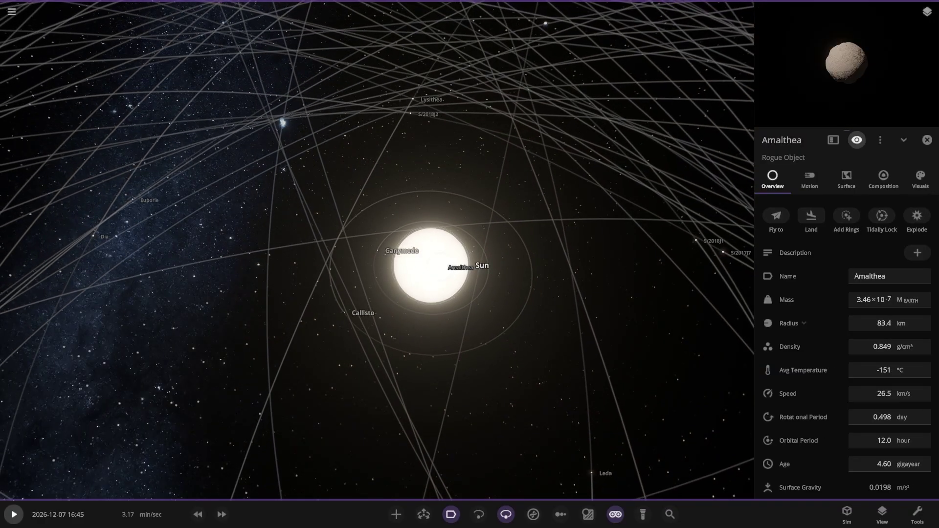
click(489, 294)
scroll(470, 251, up, 10)
click(470, 250)
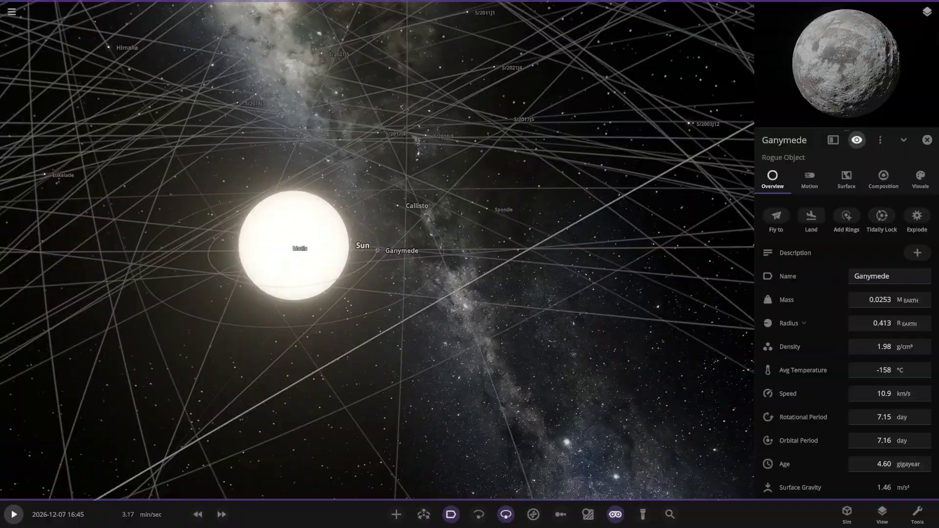
click(398, 207)
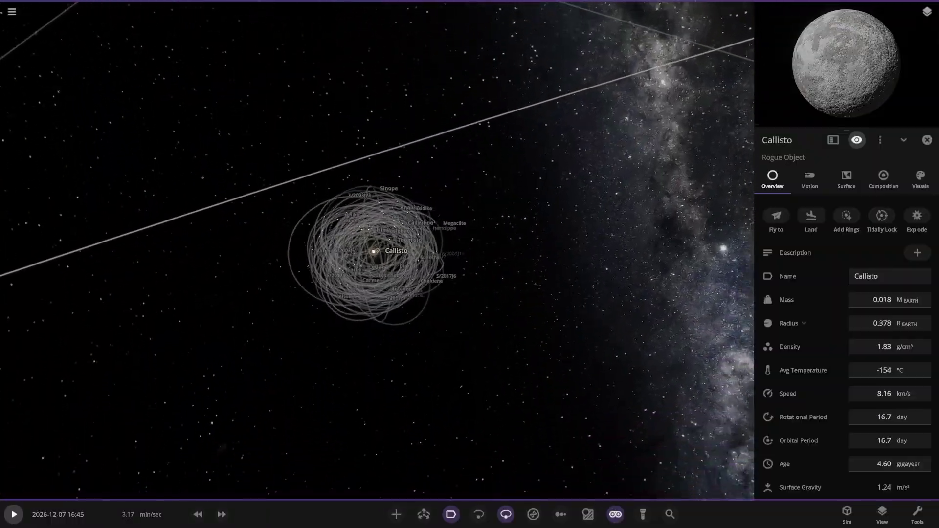
double_click(372, 195)
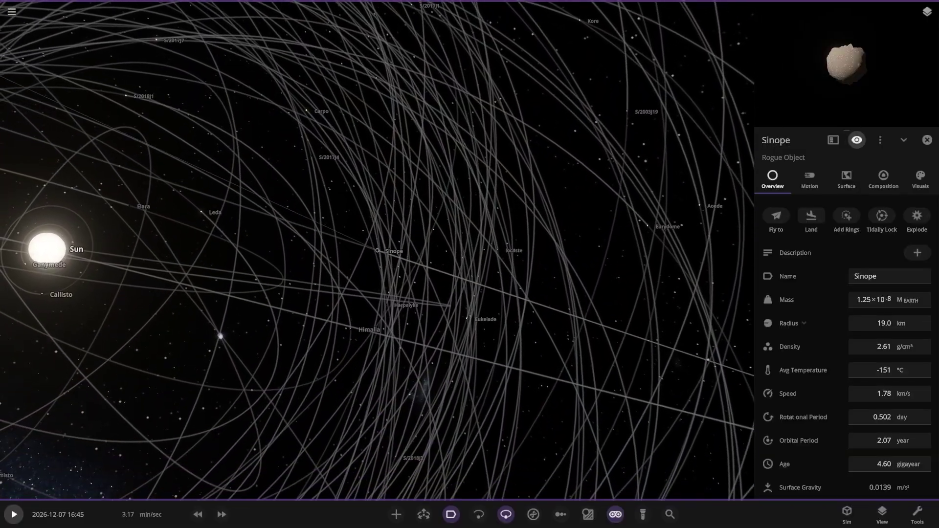
Examine the placement of the Sun, Saturn and the central Jupiter across the whole system
double_click(49, 249)
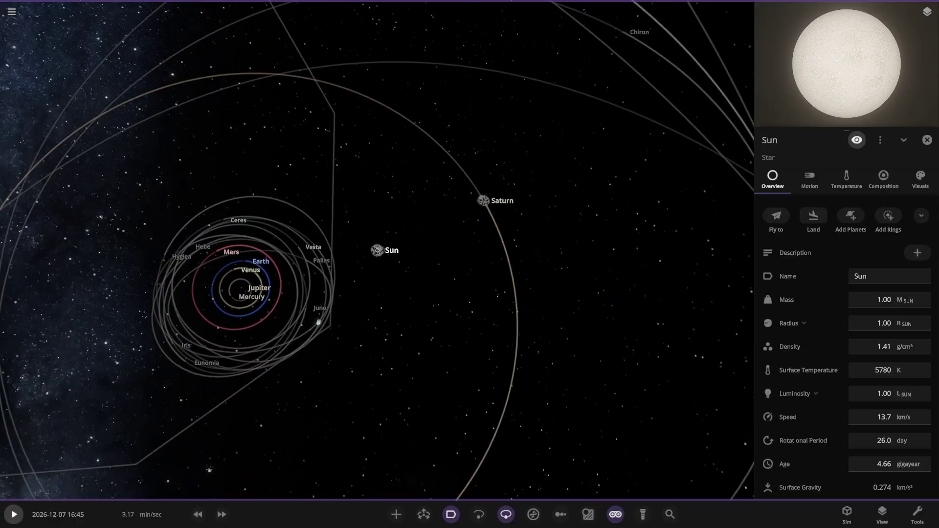
click(494, 222)
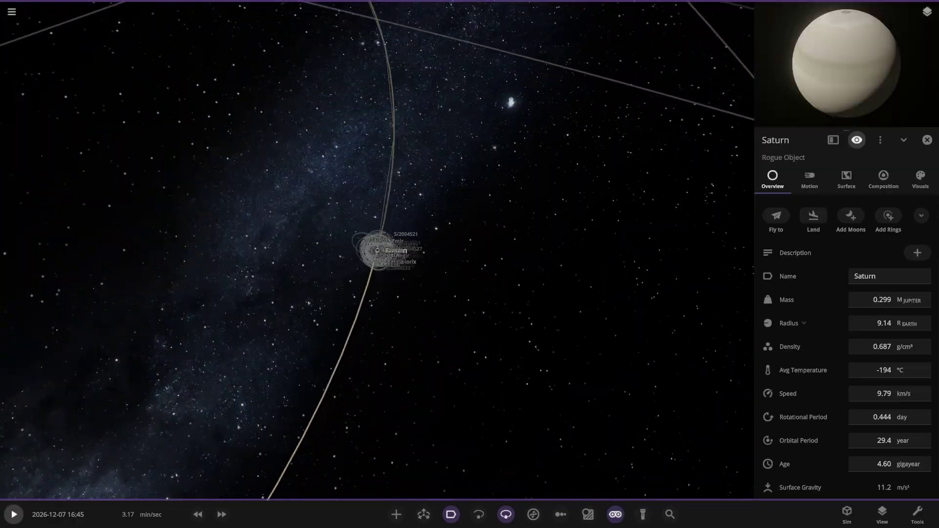
double_click(191, 226)
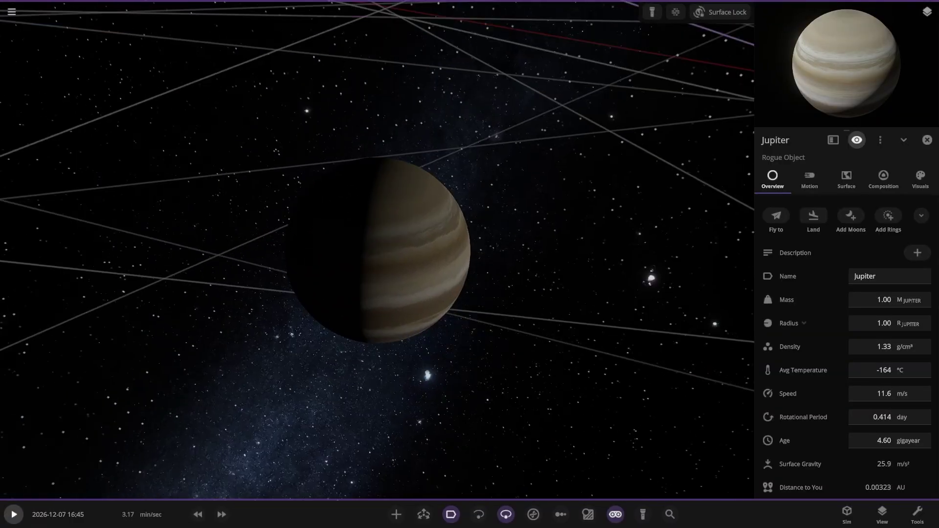
right_drag(377, 250, 391, 313)
scroll(377, 250, down, 3)
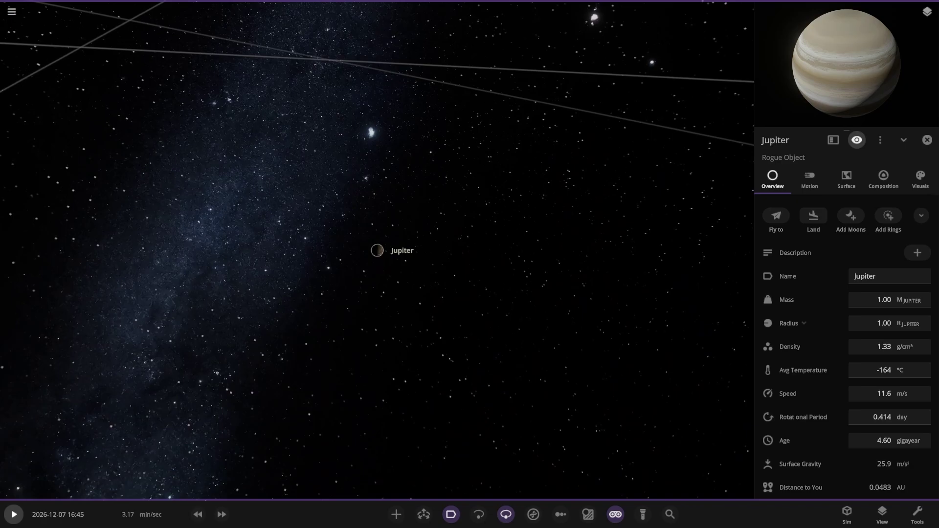
scroll(374, 208, down, 6)
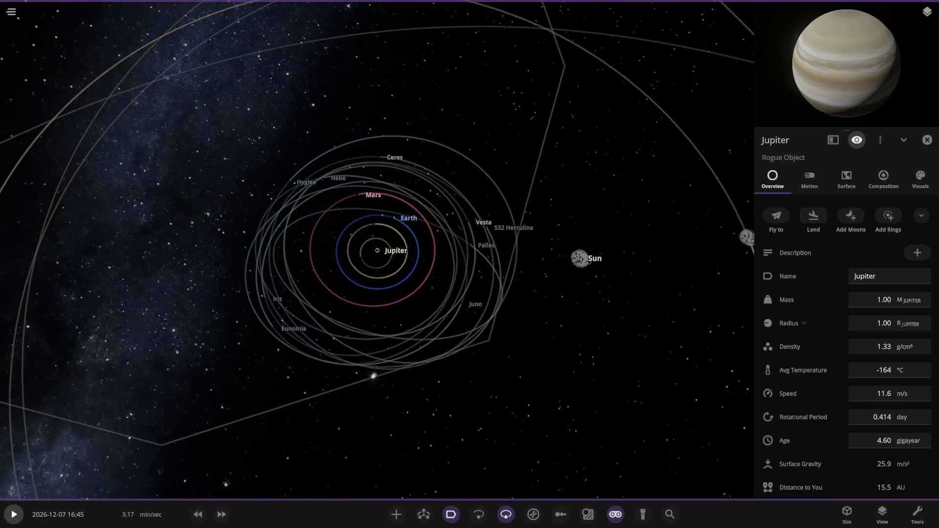
Select the Sun and run the simulation briefly to refresh the orbits
click(579, 254)
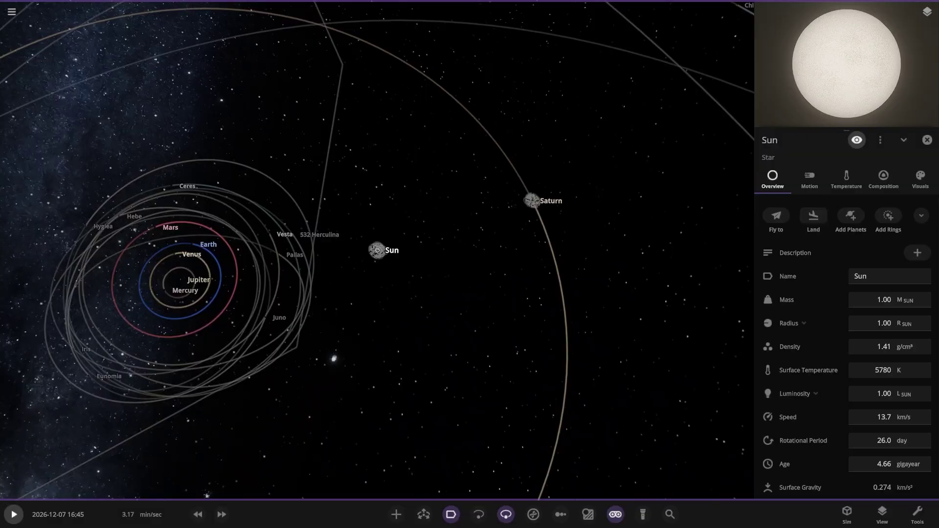
click(14, 515)
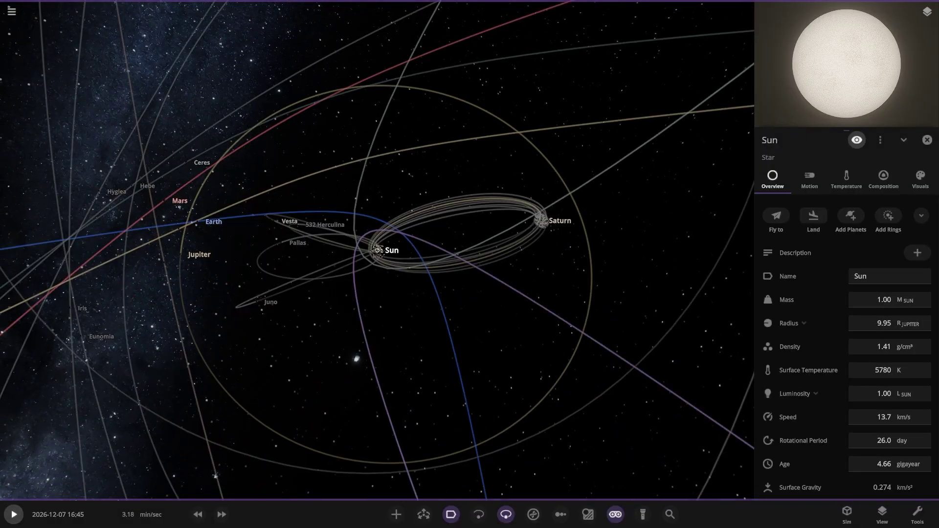
scroll(377, 251, down, 5)
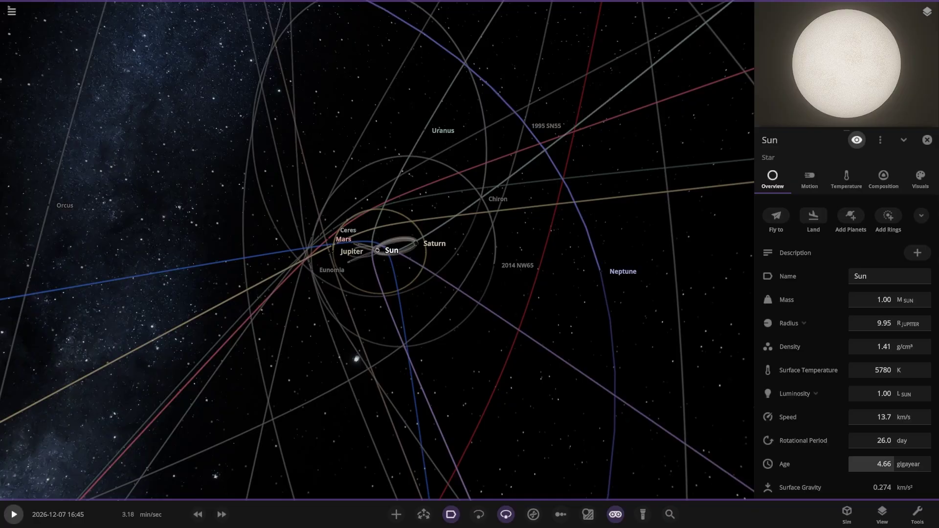
Apply Auto Orbit to the system so the bodies orbit the relocated Sun, and close the open panels
click(847, 514)
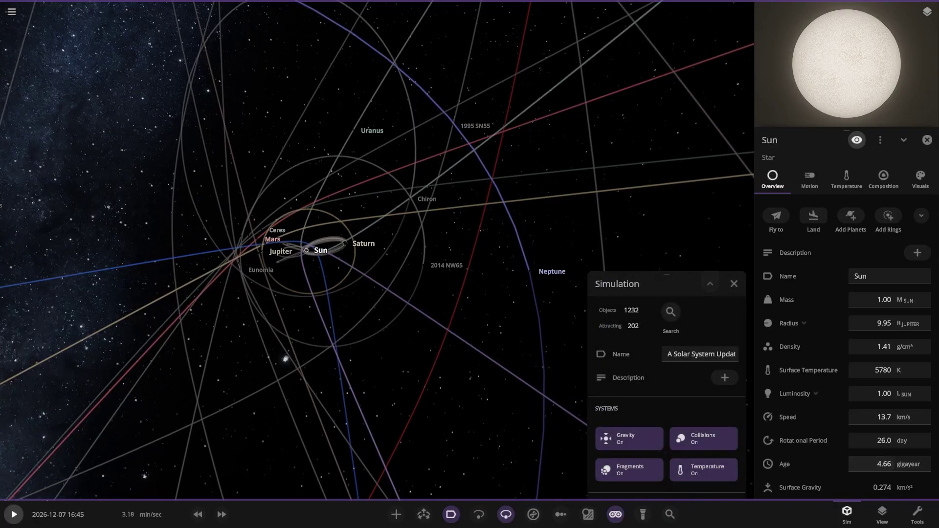
click(918, 514)
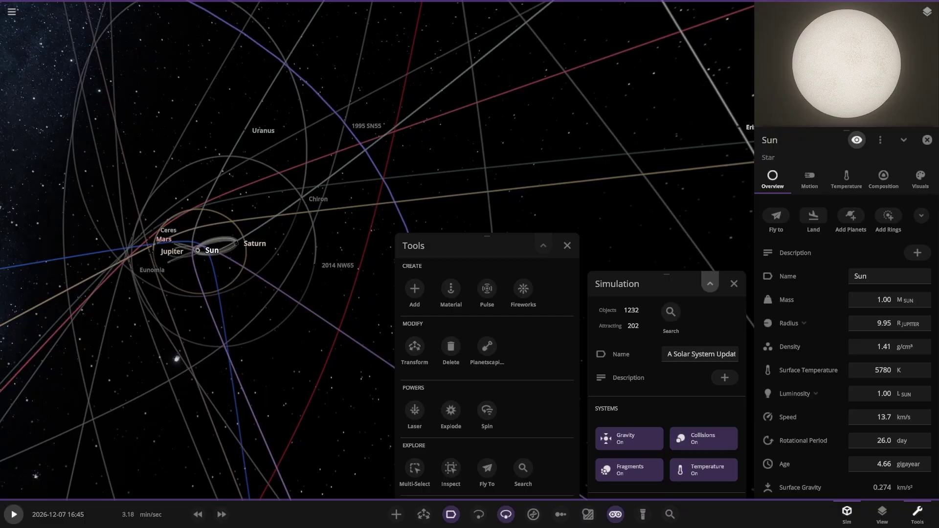
click(710, 284)
scroll(667, 269, down, 4)
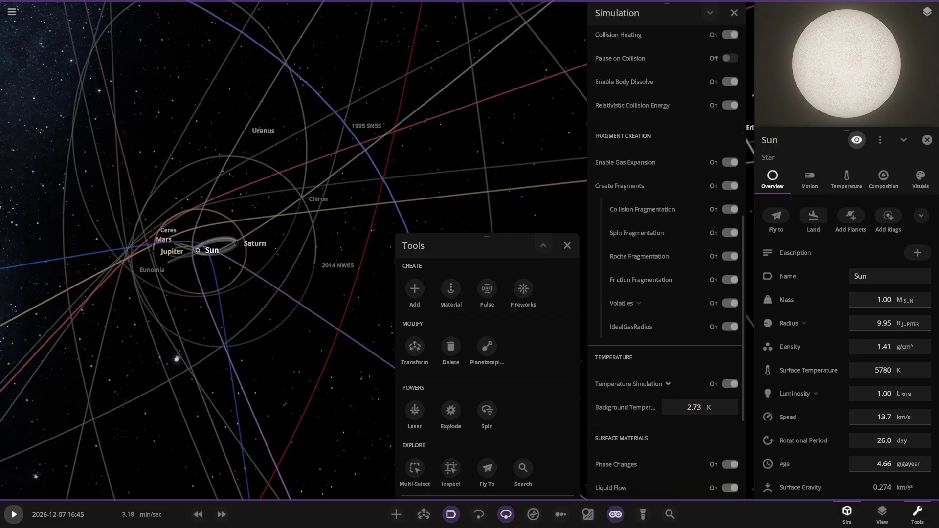
scroll(667, 259, down, 4)
click(543, 245)
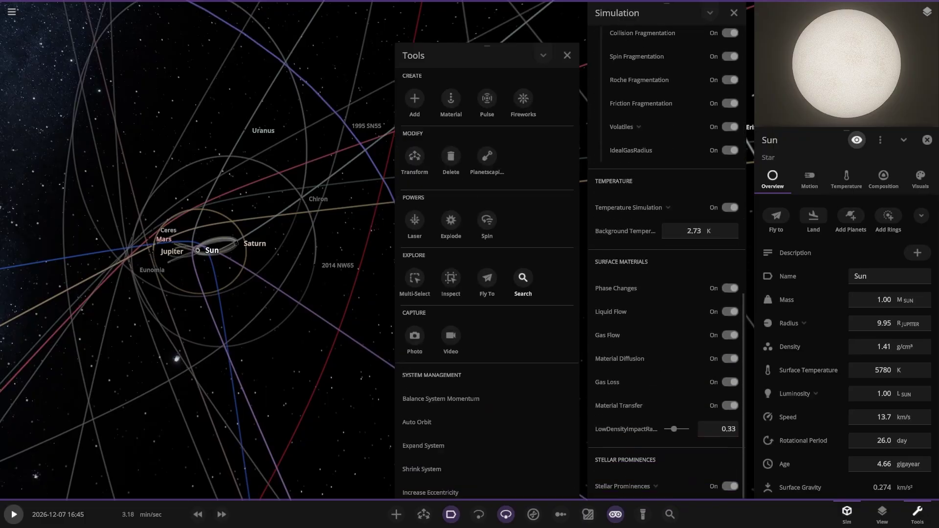
click(487, 379)
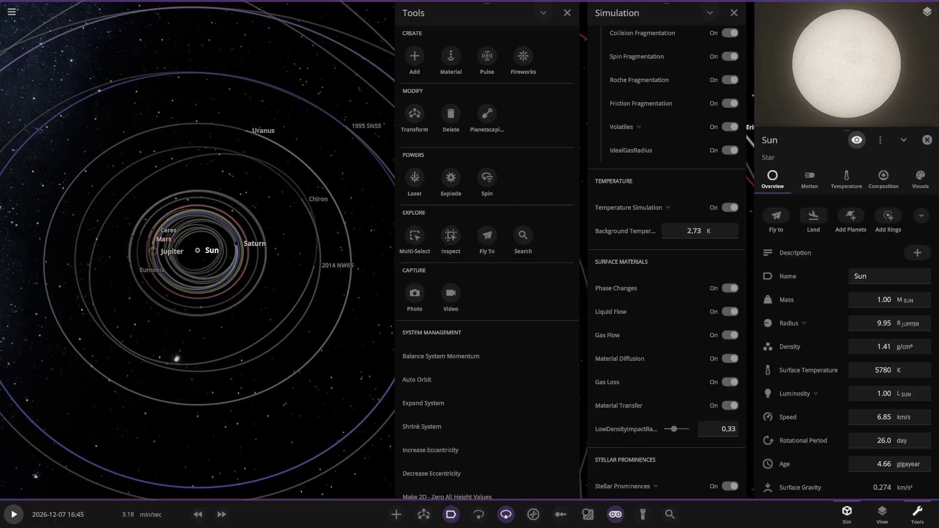
click(568, 13)
click(734, 13)
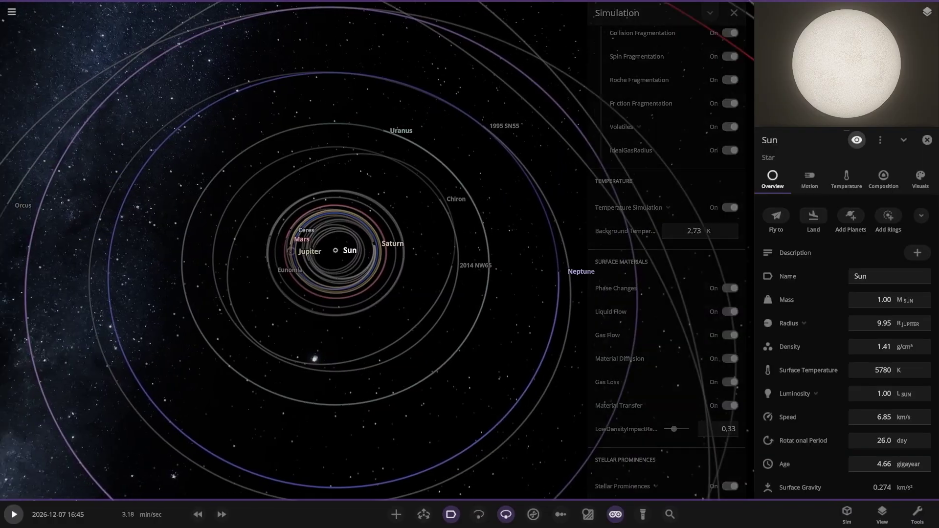
click(928, 140)
Examine the new orbits of Earth, Jupiter and Mercury
scroll(470, 250, up, 5)
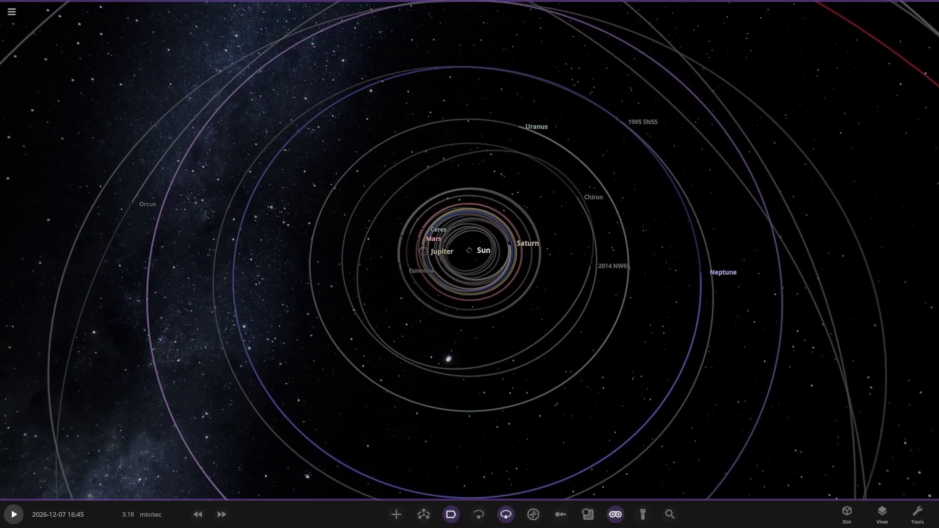
scroll(469, 250, up, 5)
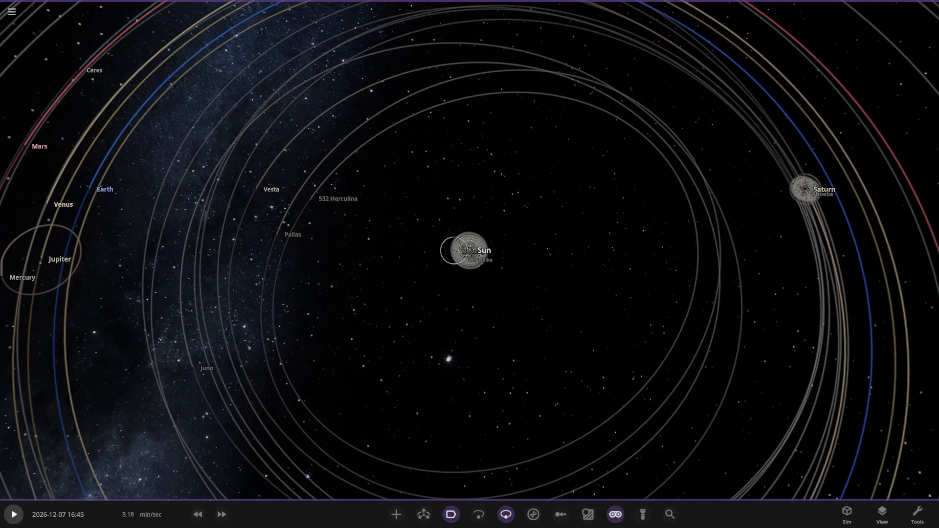
scroll(469, 251, down, 5)
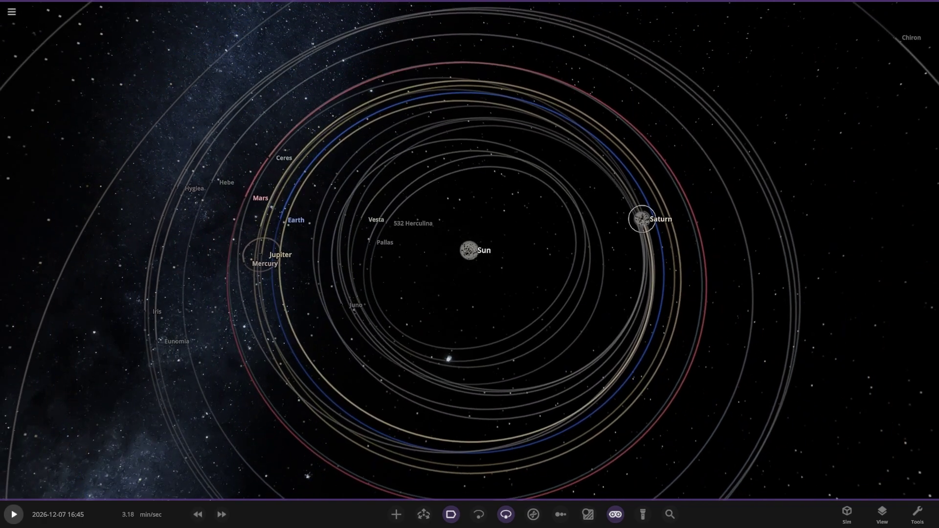
click(281, 220)
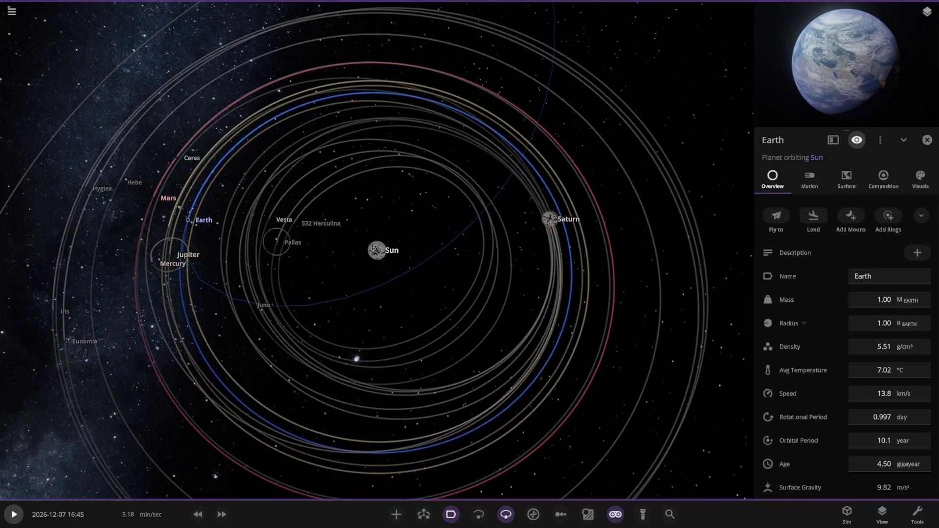
double_click(170, 255)
scroll(171, 255, up, 5)
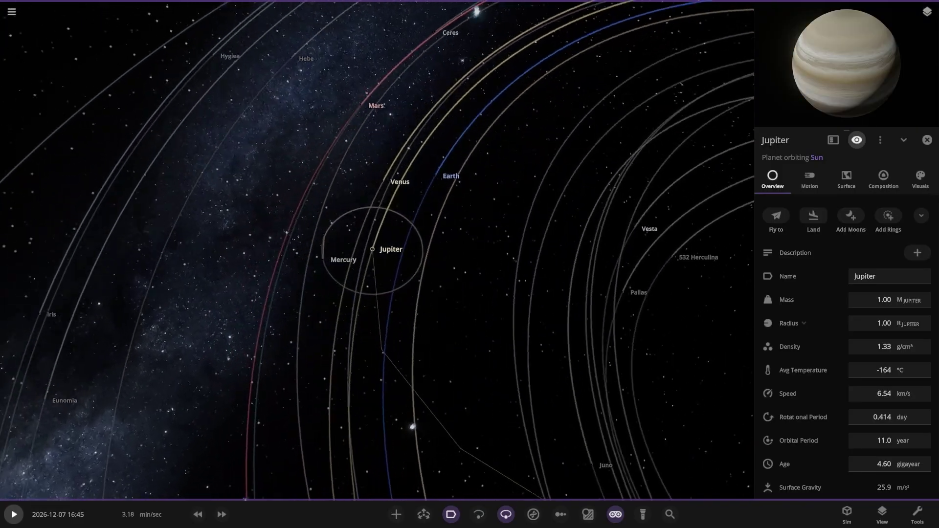
click(290, 276)
scroll(290, 276, down, 5)
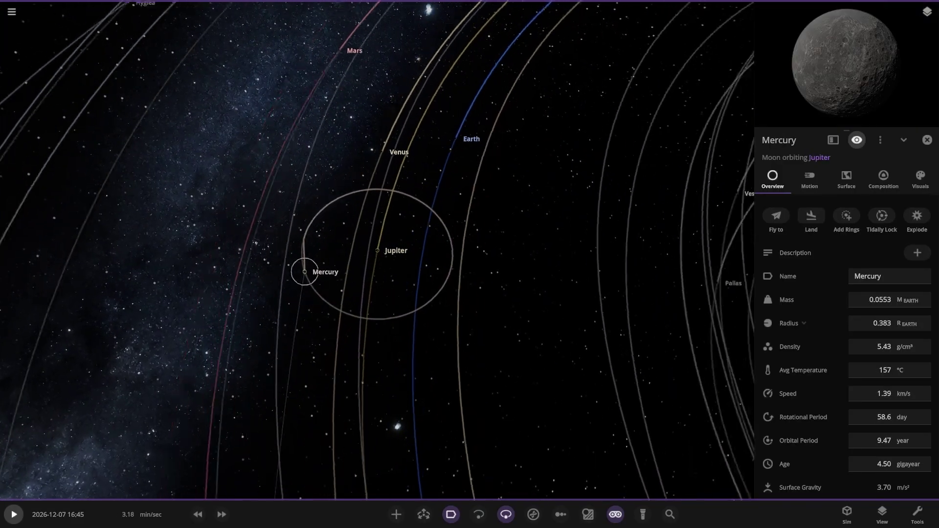
right_drag(357, 257, 364, 201)
scroll(363, 208, down, 5)
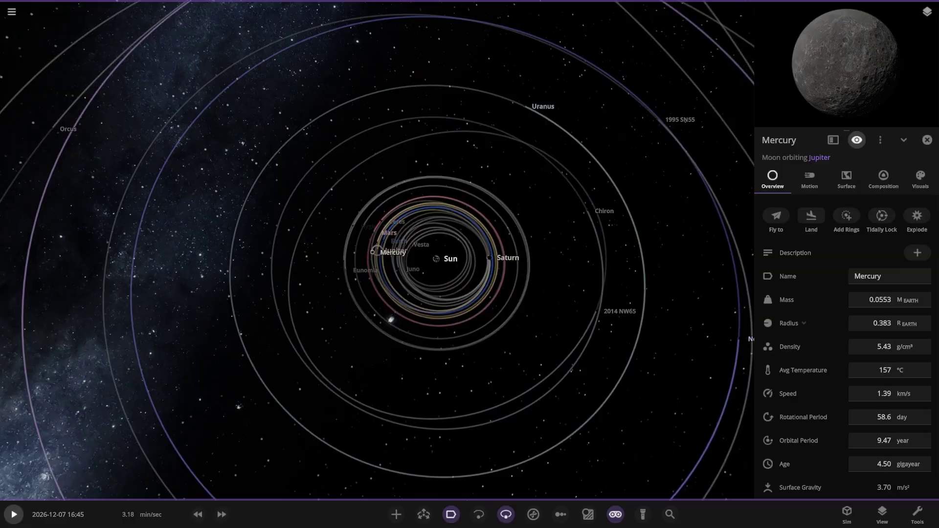
Center the view on the Sun and check Saturn's orbital elements and the Sun's surroundings
double_click(434, 258)
scroll(434, 258, up, 5)
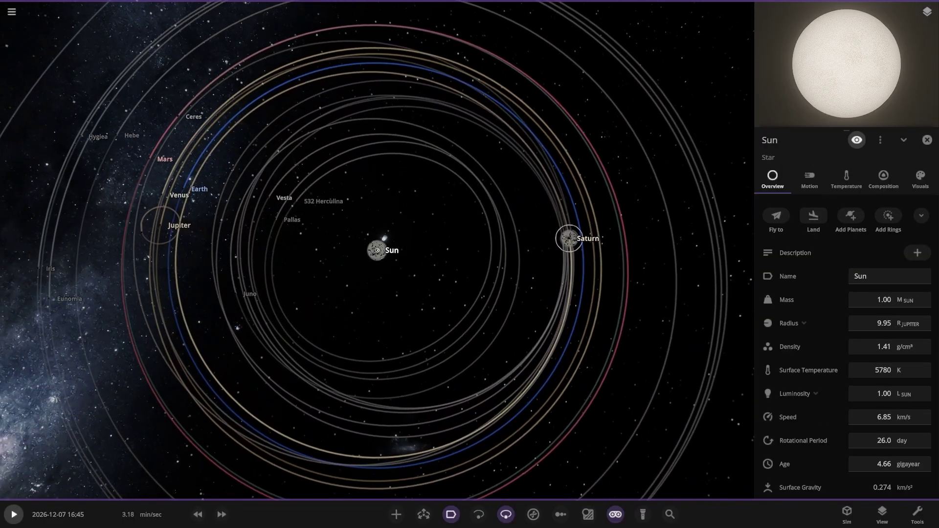
click(570, 239)
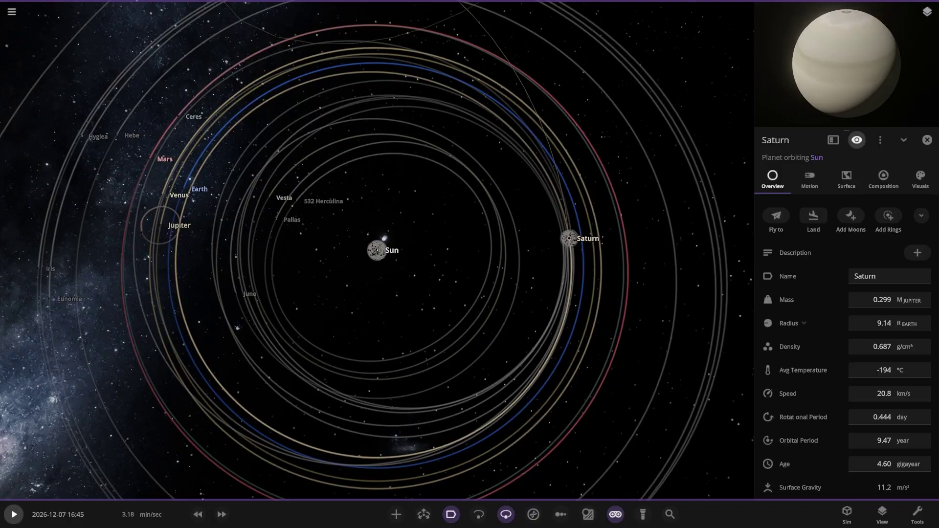
click(809, 180)
scroll(905, 314, up, 3)
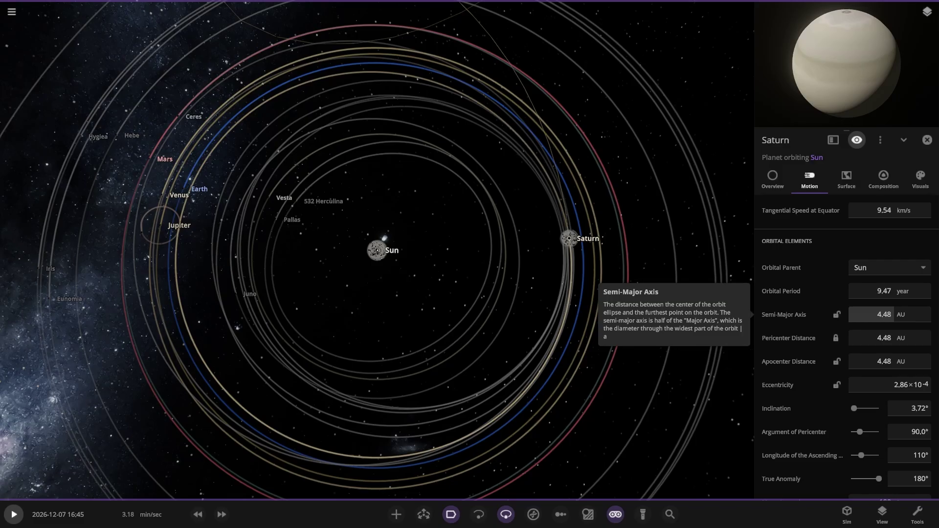
click(773, 179)
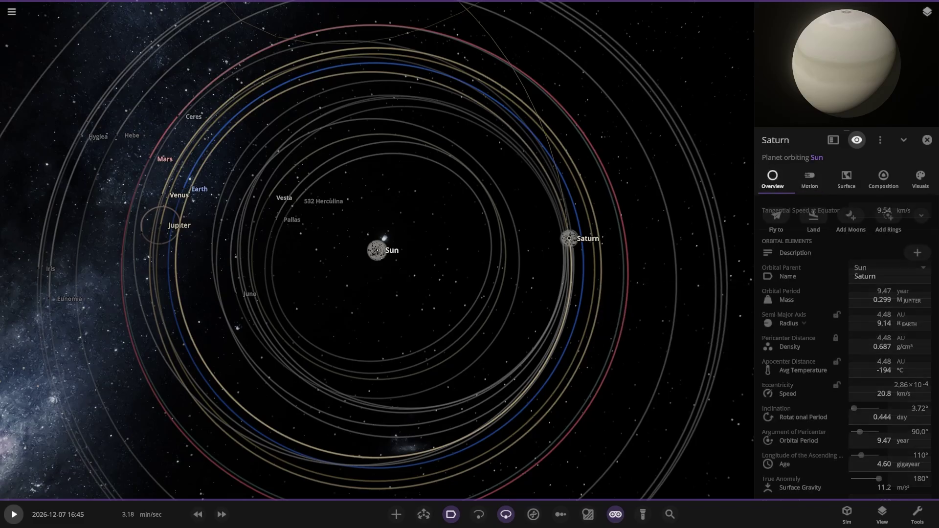
scroll(377, 250, up, 3)
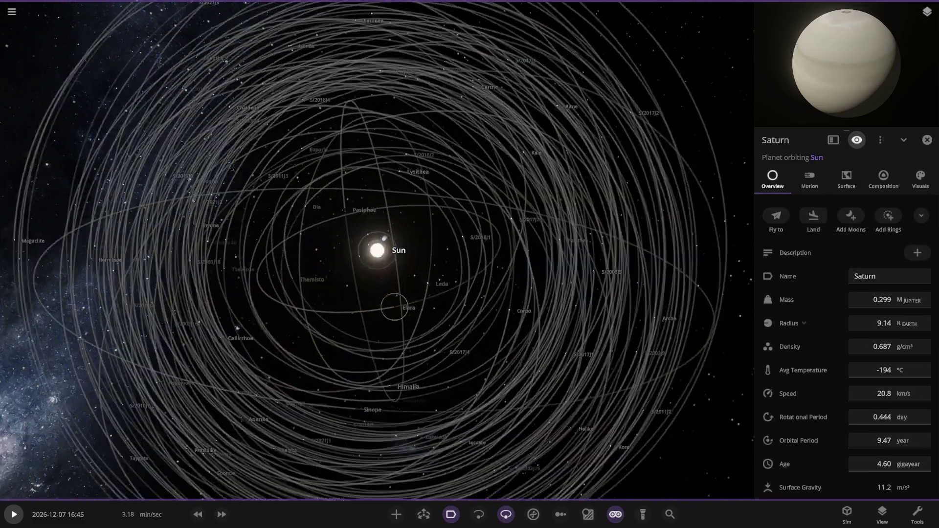
scroll(377, 251, up, 5)
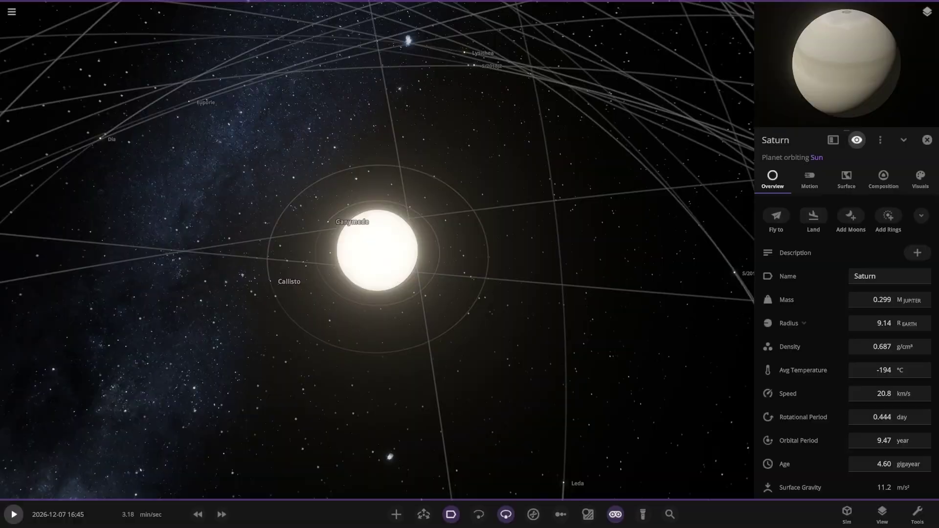
Select Ganymede beside the Sun and speed the simulation up to about 14 min/sec to observe the moon
click(323, 219)
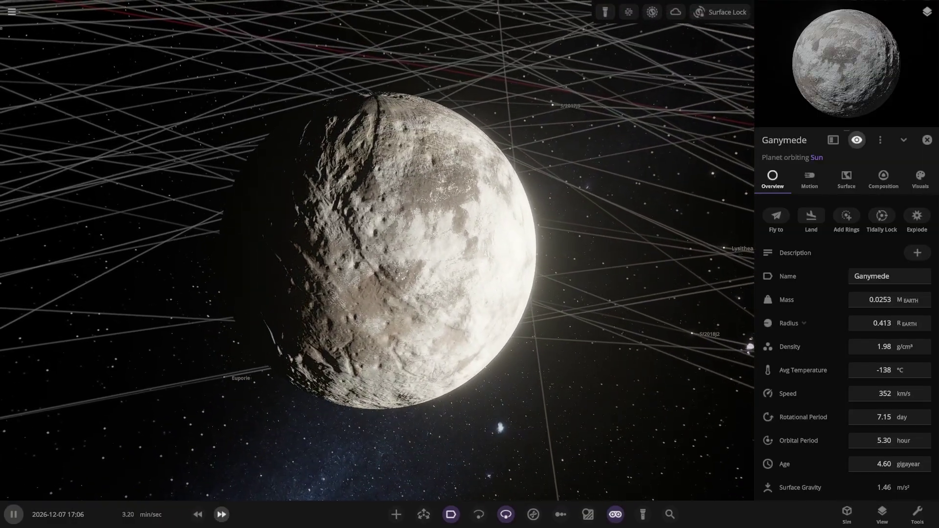
click(222, 514)
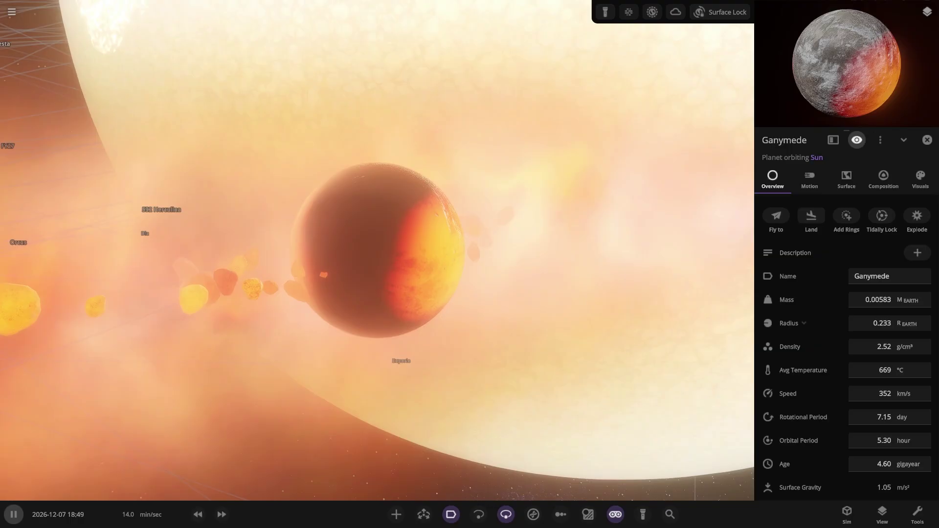
scroll(377, 251, down, 10)
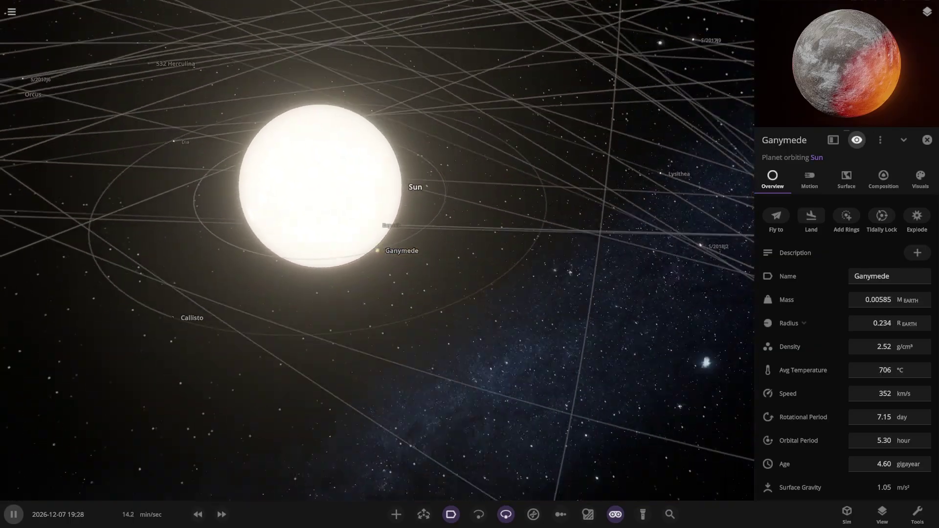
Select Callisto and inspect its surface and its orbit around the Sun
click(182, 335)
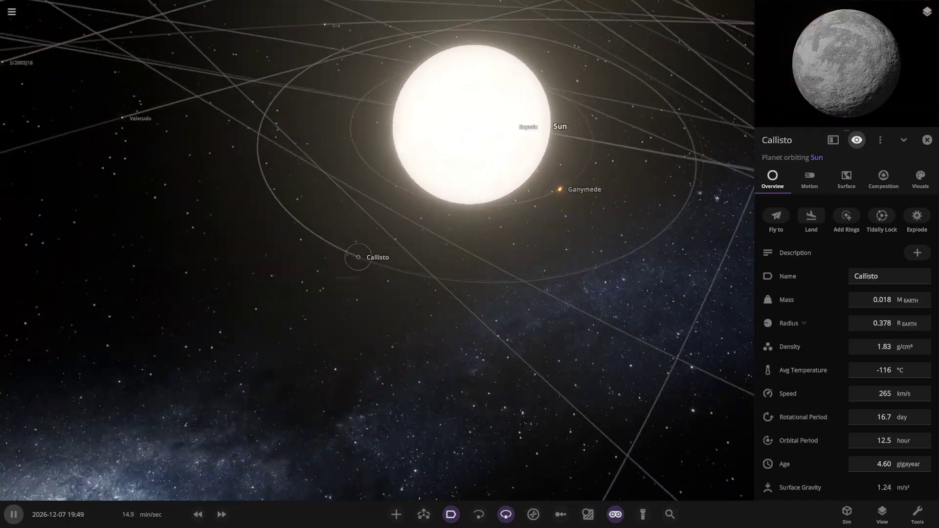
scroll(377, 251, up, 10)
mouse_move(378, 250)
right_down()
mouse_move(264, 274)
mouse_move(152, 279)
mouse_move(499, 283)
mouse_move(655, 357)
right_up()
scroll(377, 251, down, 10)
scroll(378, 250, down, 10)
Raise the simulation speed to about 3 hour/sec and observe Callisto up close
click(221, 514)
click(221, 514)
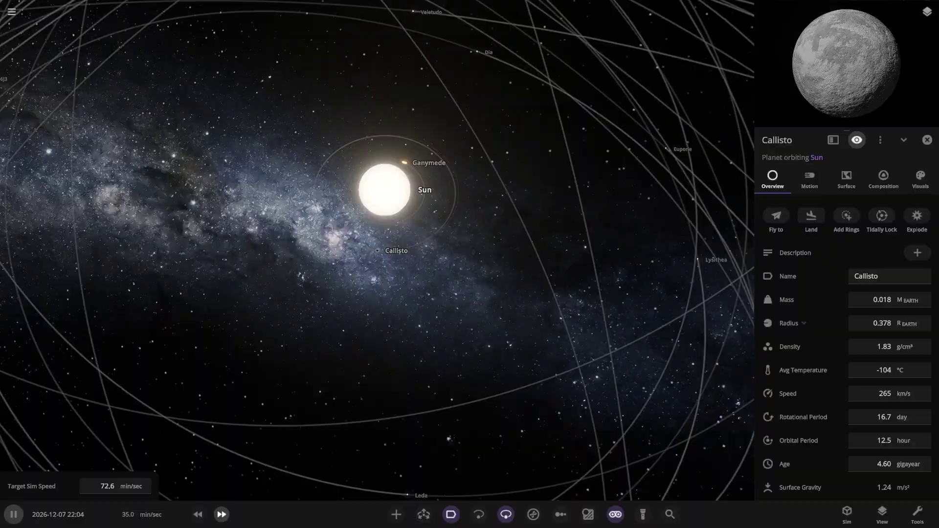
click(222, 514)
click(221, 514)
click(221, 514)
click(221, 514)
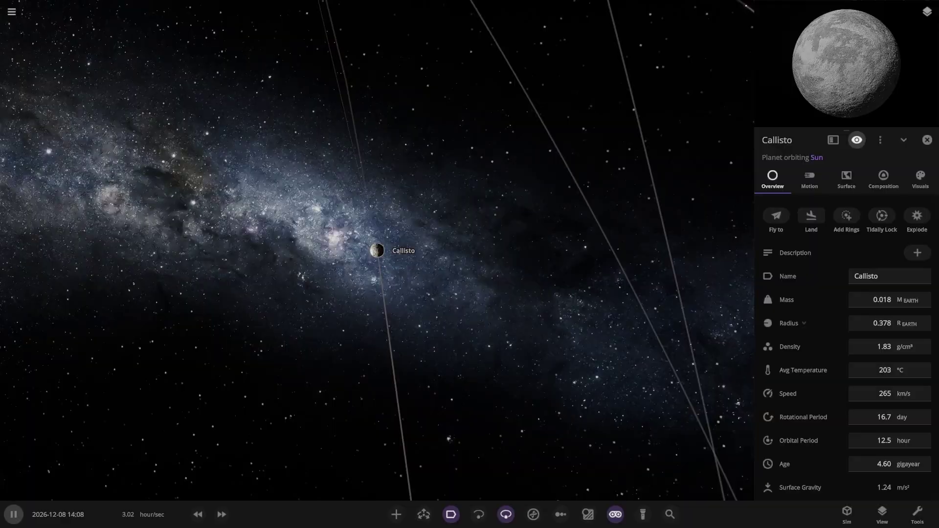
scroll(377, 251, up, 8)
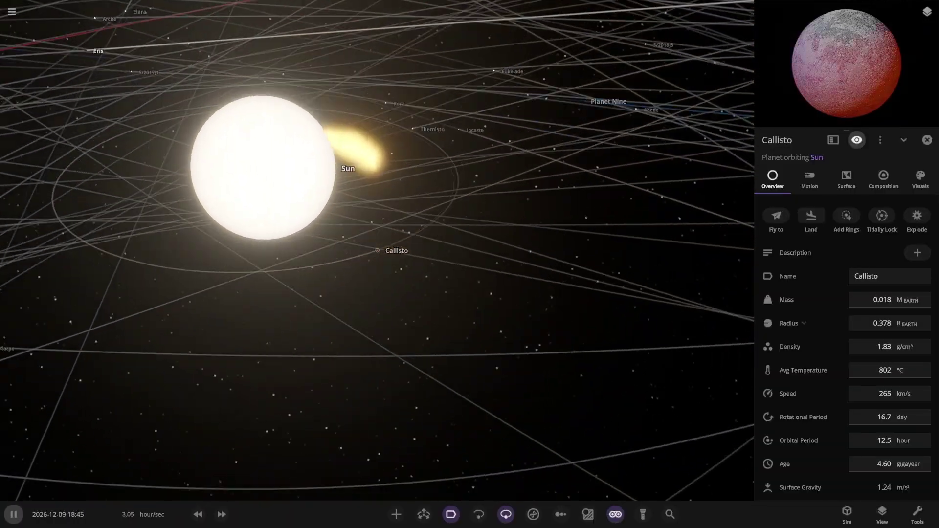
Select the Sun, resume the simulation and watch the glowing debris cloud from above along with the surrounding moon orbits
click(215, 189)
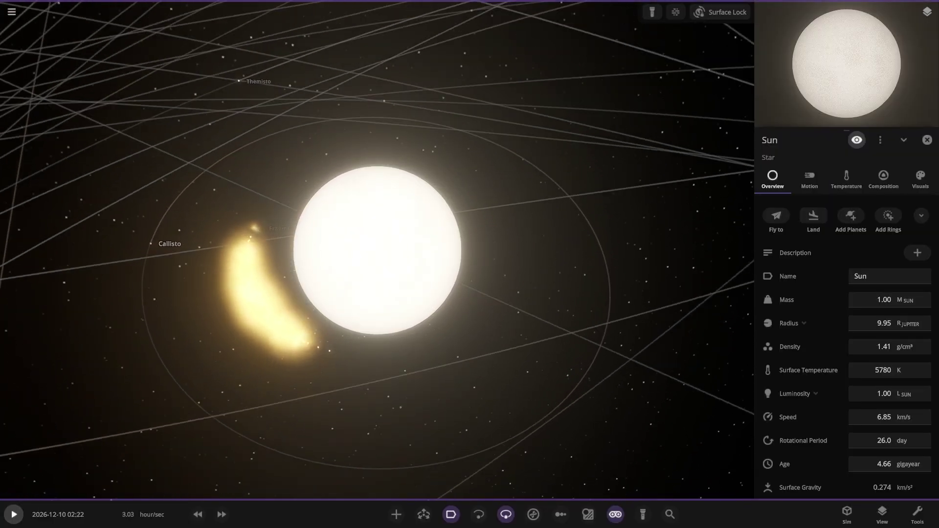
key(space)
scroll(377, 250, down, 5)
right_drag(378, 251, 450, 298)
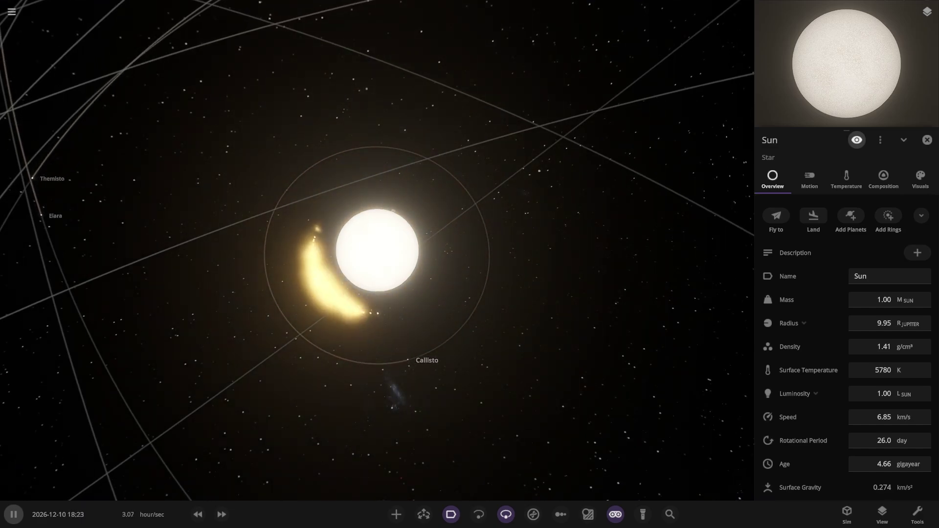
scroll(377, 251, down, 5)
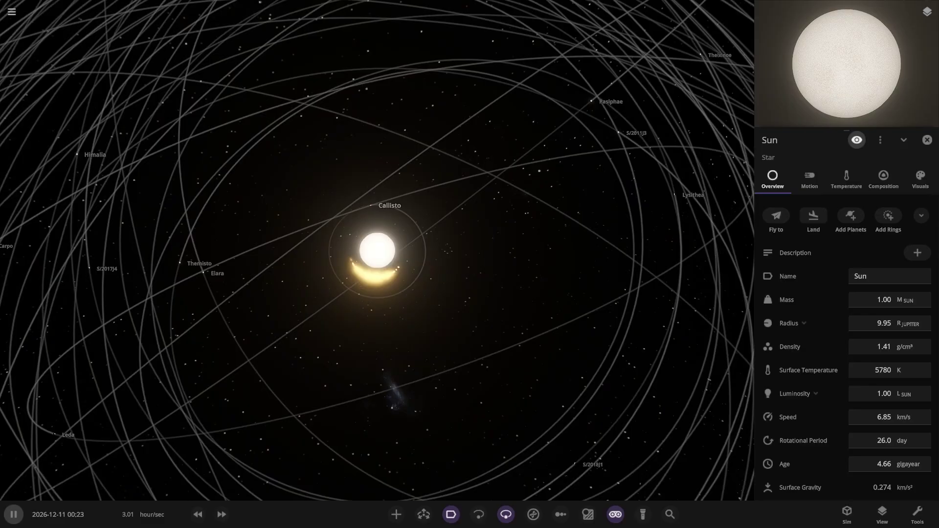
scroll(377, 250, down, 3)
Select Callisto and pause the simulation for a closer look at the moon
click(342, 252)
scroll(377, 250, down, 5)
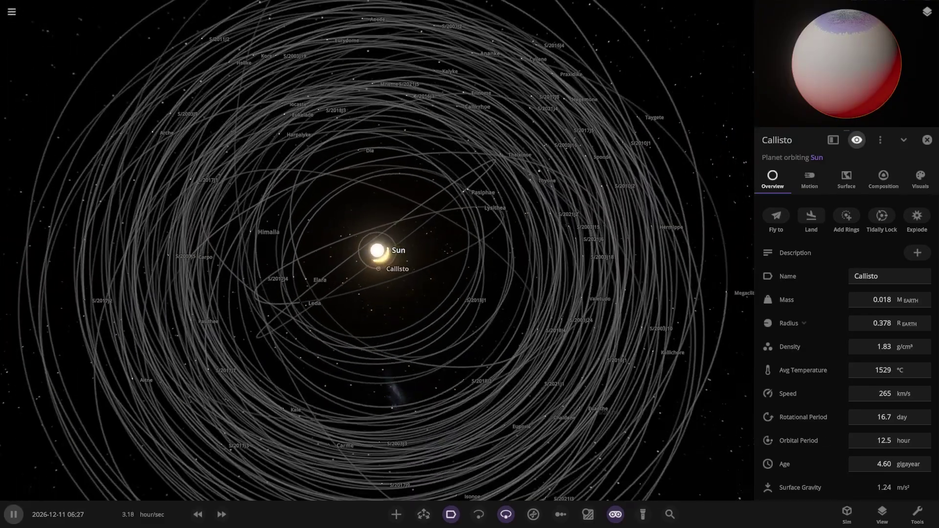
scroll(377, 251, up, 5)
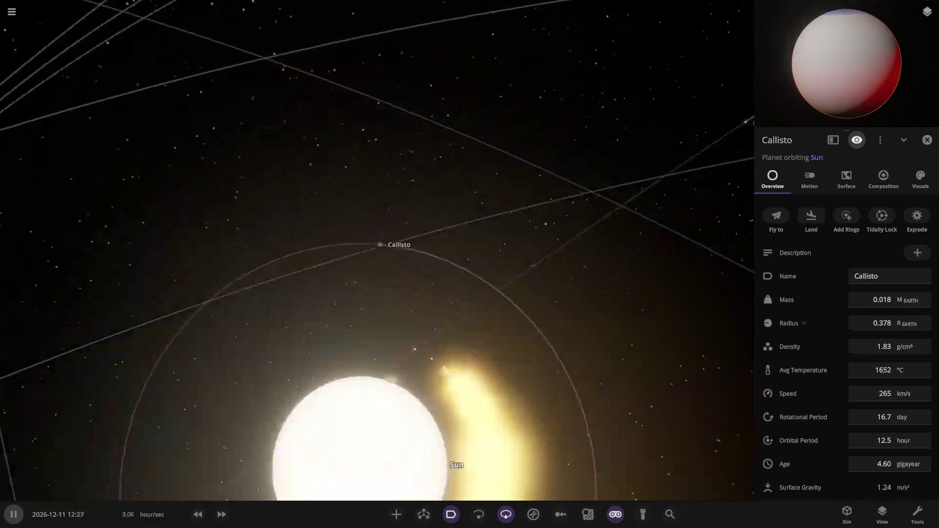
scroll(376, 250, down, 5)
key(space)
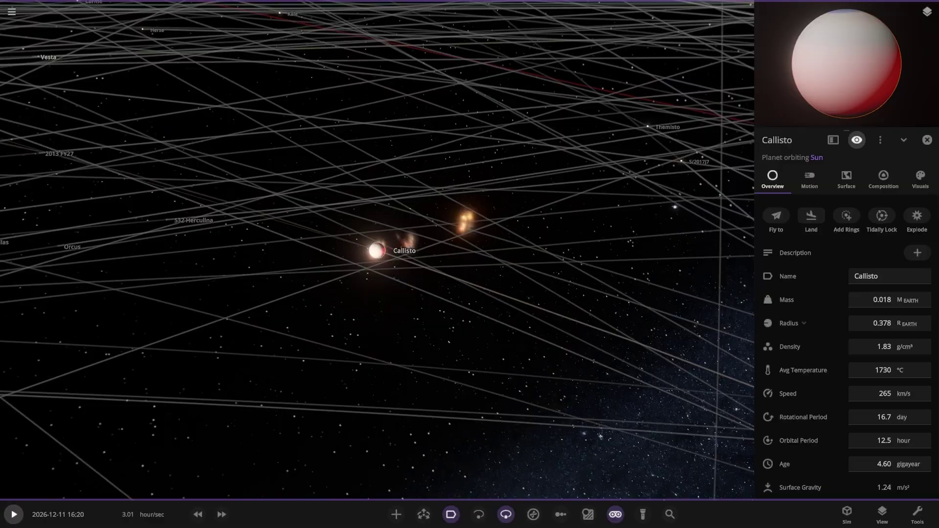
Check Callisto's material composition, including the carbon dioxide and sulfur dioxide details, and return to its basic properties
scroll(376, 251, up, 5)
click(883, 180)
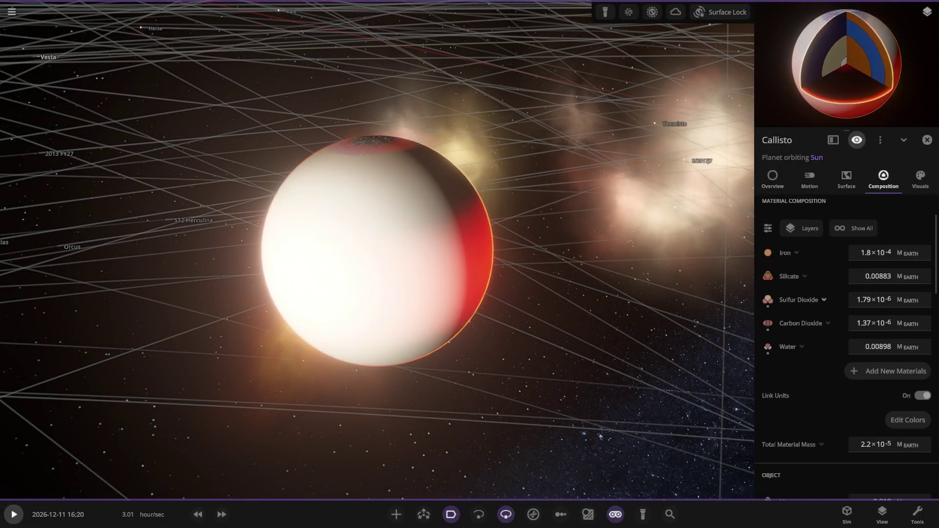
click(828, 323)
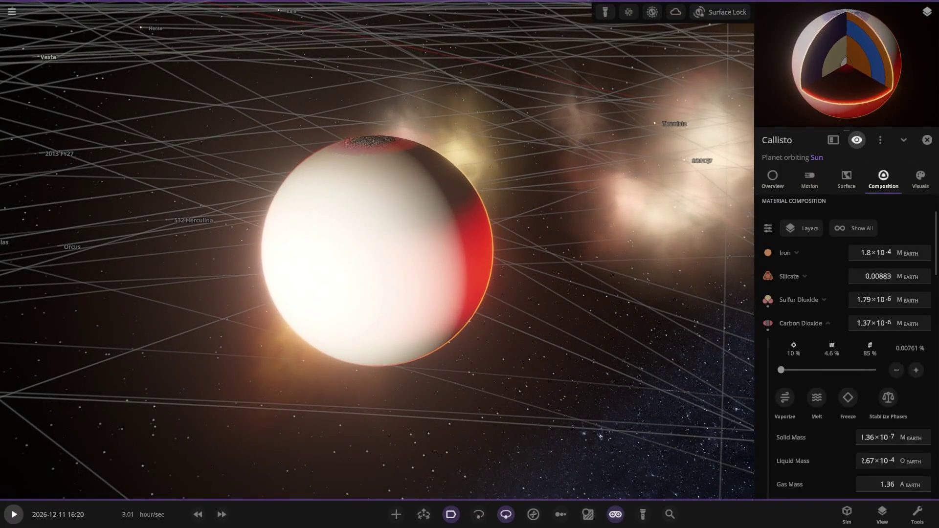
click(828, 323)
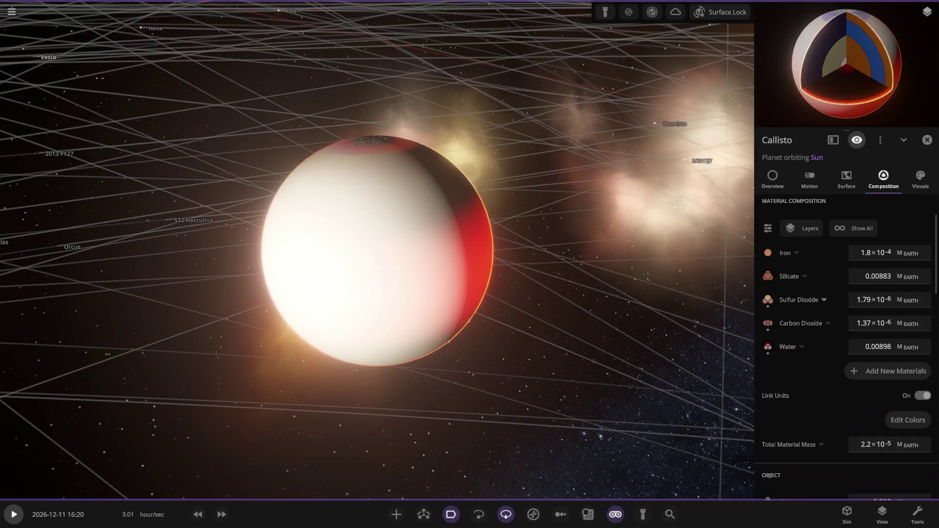
click(824, 300)
click(825, 299)
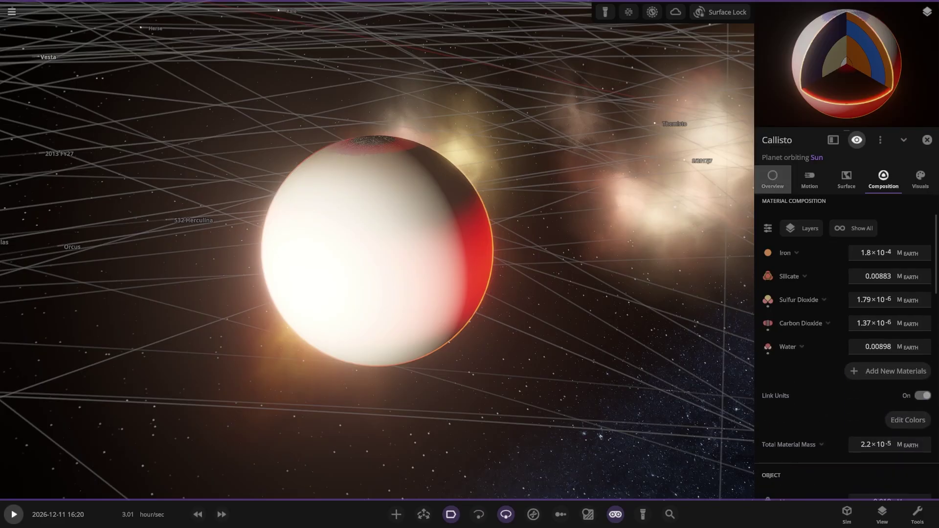
click(773, 179)
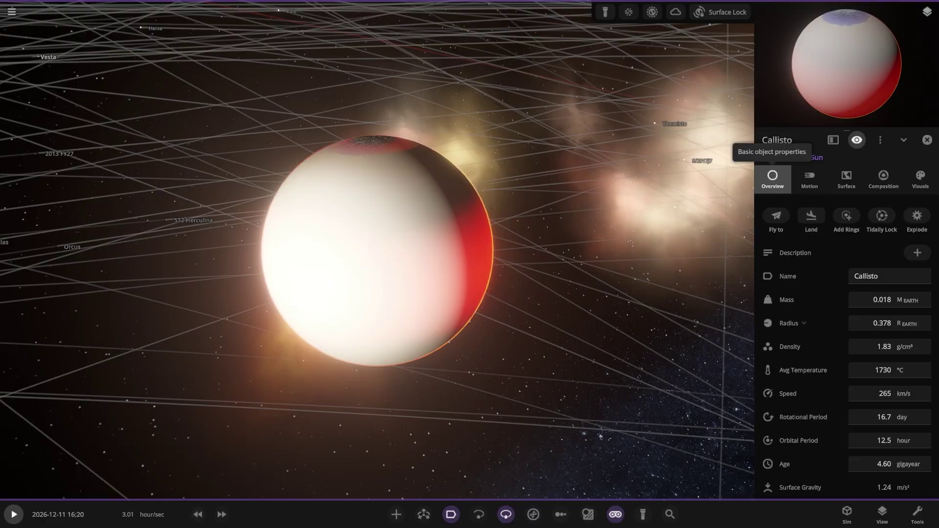
Resume the simulation and look over the moon swarm and the planets' orbits around the Sun
key(space)
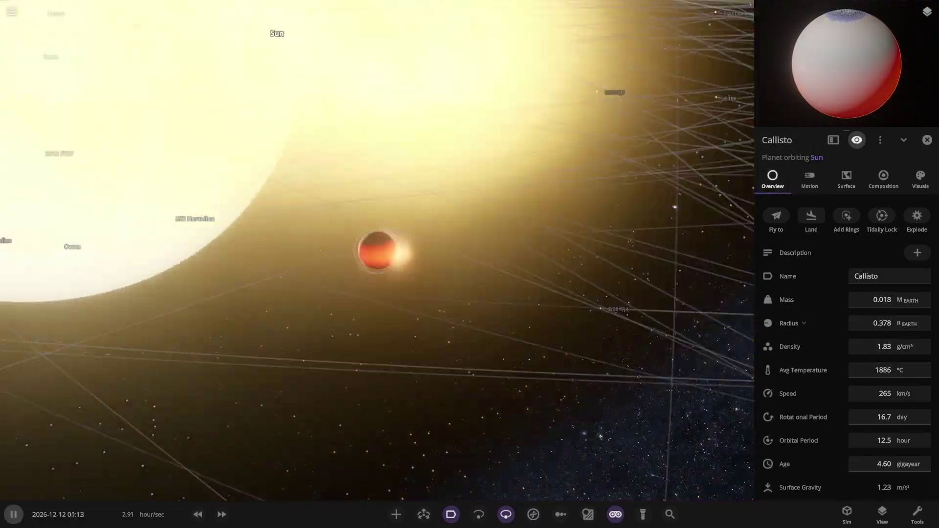
scroll(377, 250, down, 15)
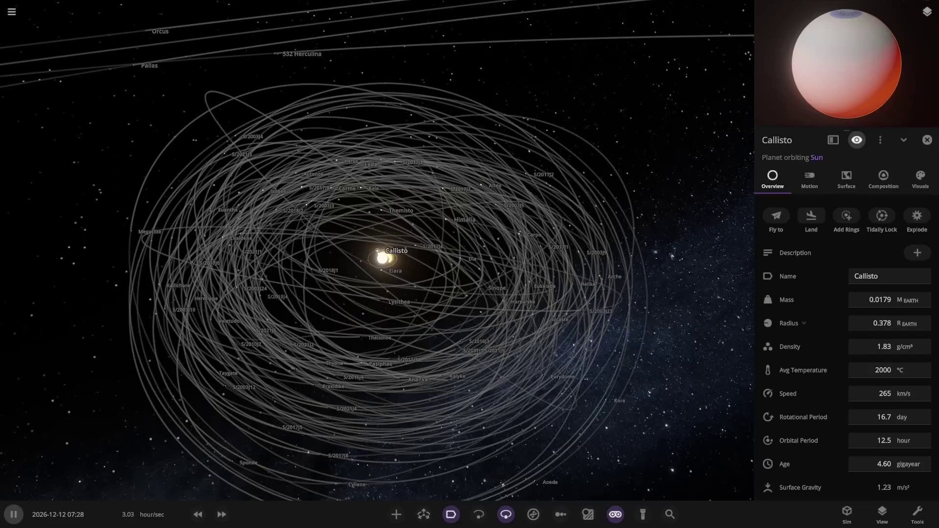
scroll(377, 250, down, 10)
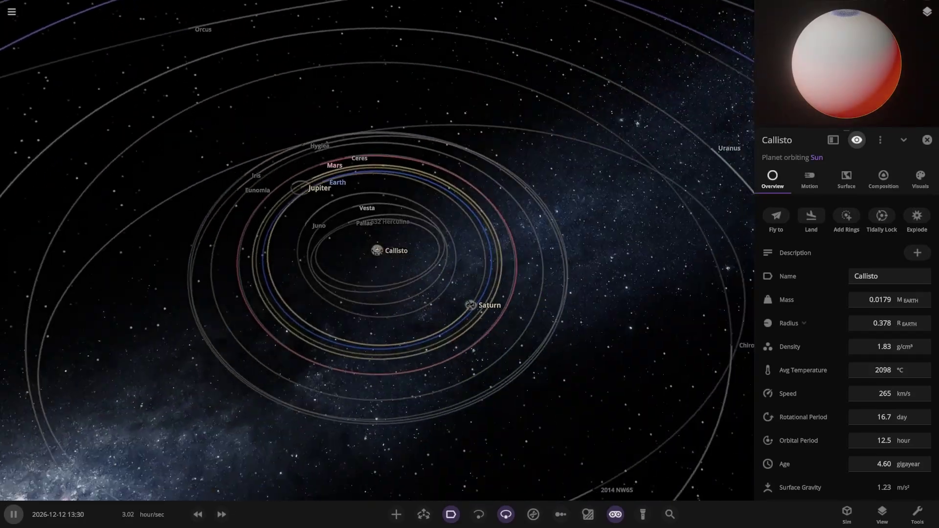
Examine the properties and orbits of Jupiter, Earth, Venus and Mercury
right_drag(210, 230, 274, 232)
double_click(275, 232)
scroll(375, 250, up, 5)
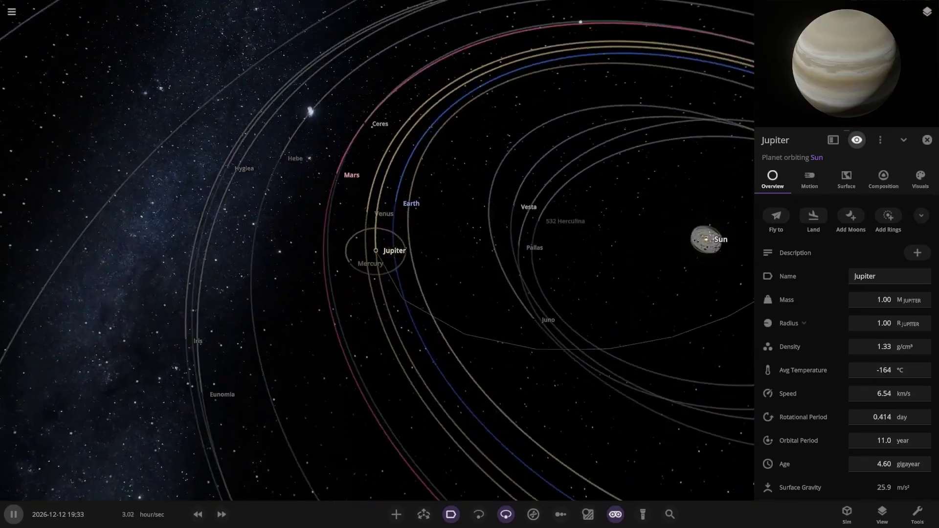
scroll(376, 251, up, 5)
scroll(377, 250, down, 2)
click(415, 149)
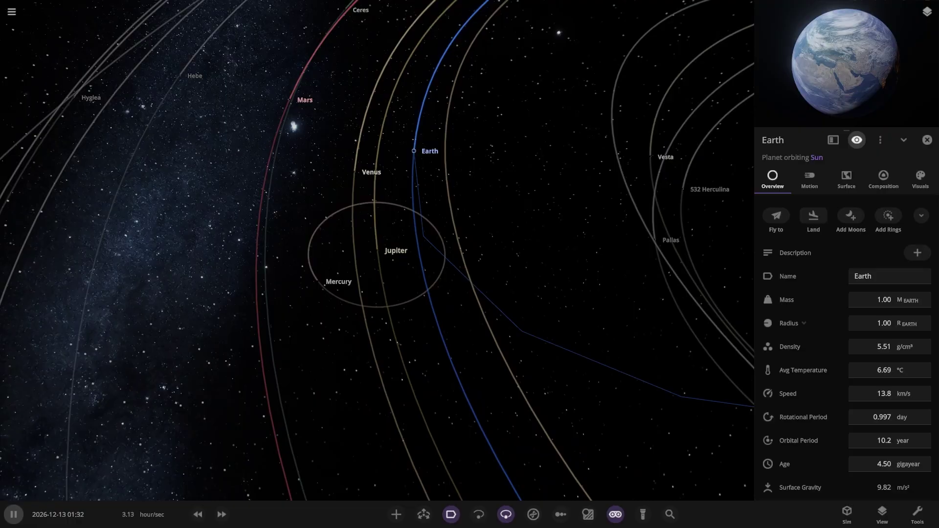
click(377, 250)
click(355, 172)
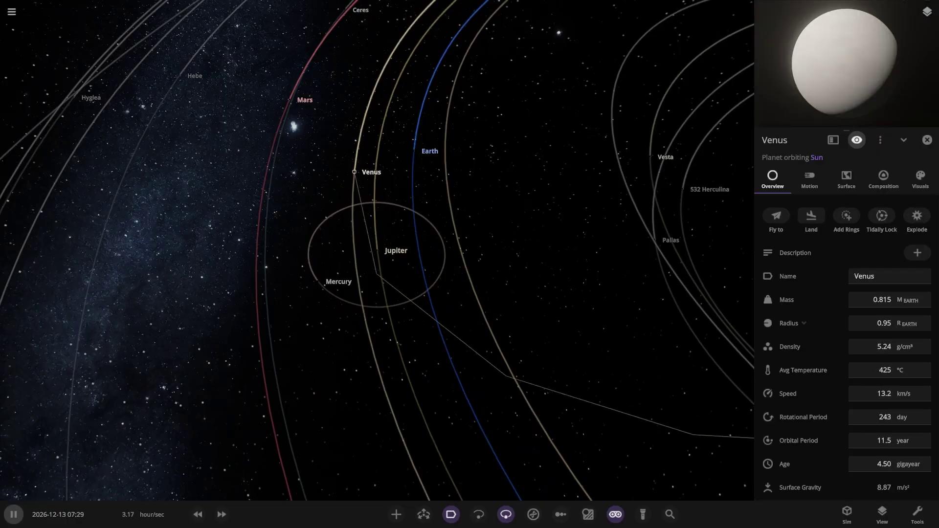
click(318, 282)
scroll(318, 281, down, 5)
right_drag(321, 279, 453, 205)
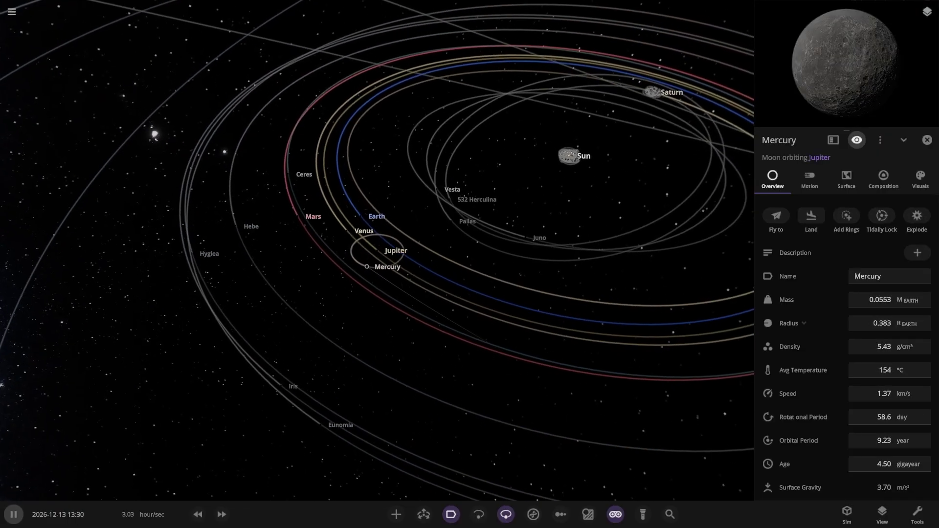
Center the view on the Sun and on Saturn to compare Saturn's moon orbits with the wider system
double_click(568, 154)
right_drag(567, 155, 502, 220)
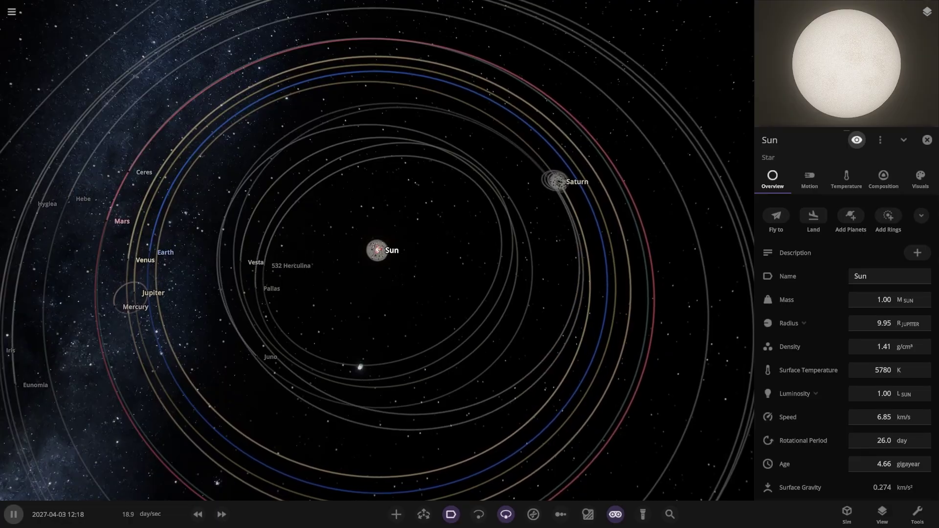
double_click(554, 176)
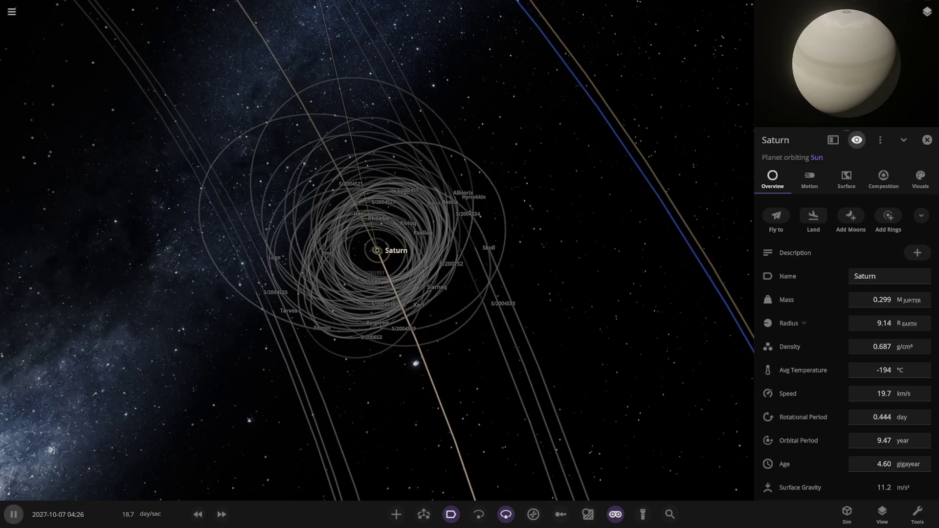
scroll(377, 250, down, 12)
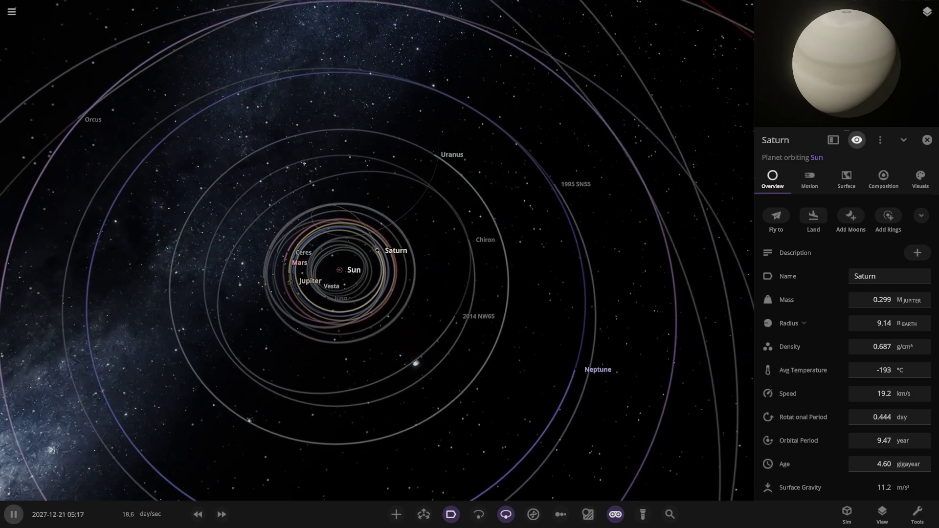
scroll(377, 251, up, 10)
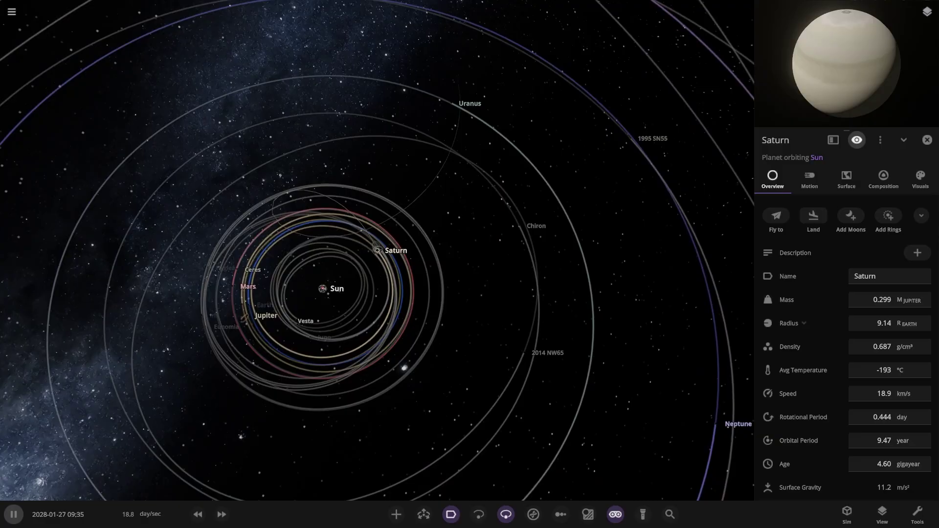
scroll(377, 251, down, 4)
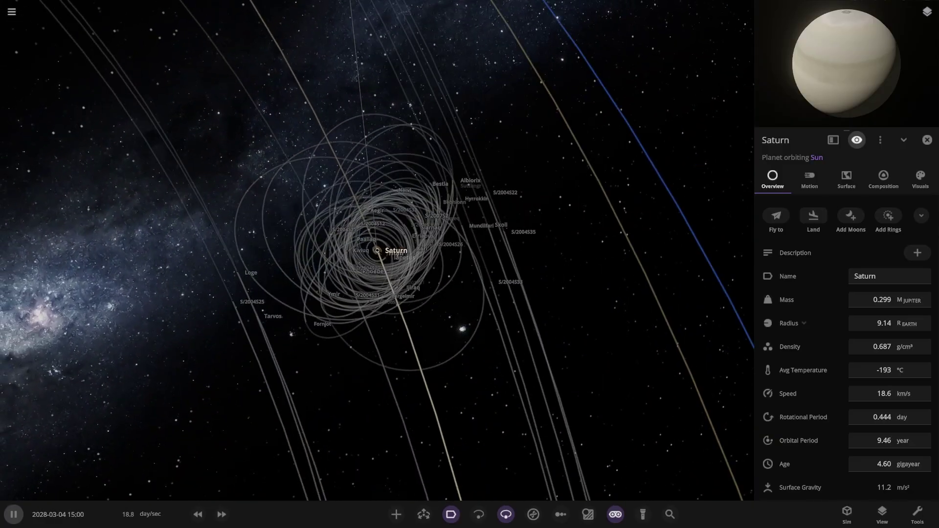
scroll(377, 251, down, 3)
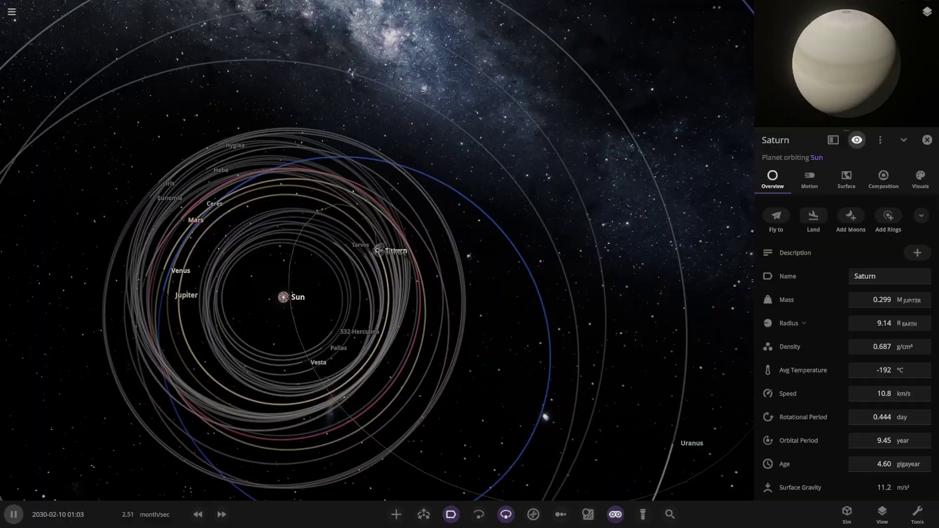
Focus on Jupiter and raise the target simulation speed to 21.7 month/sec to watch the whole system evolve
double_click(170, 309)
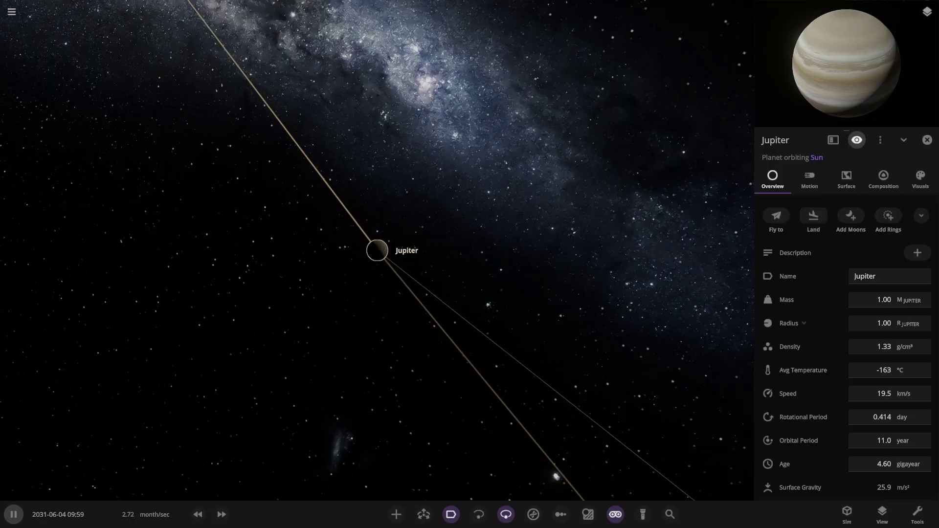
scroll(377, 251, down, 10)
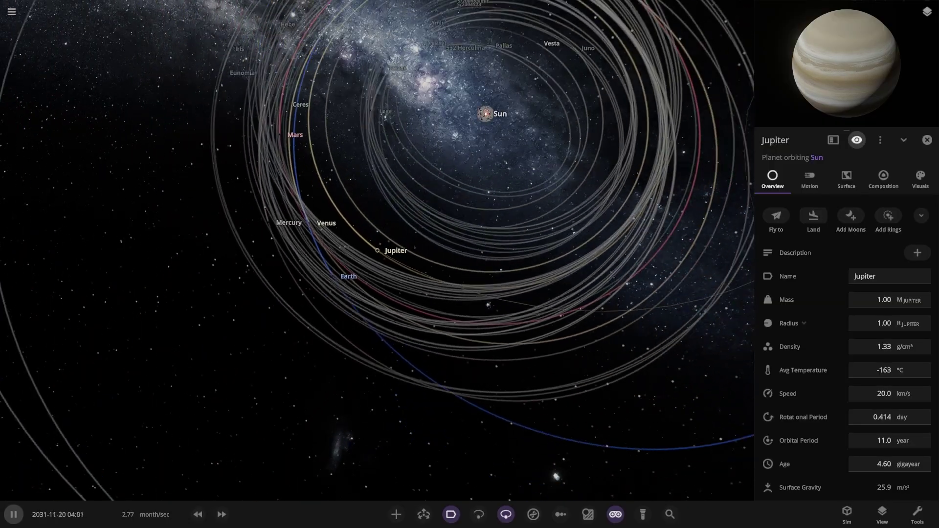
click(221, 514)
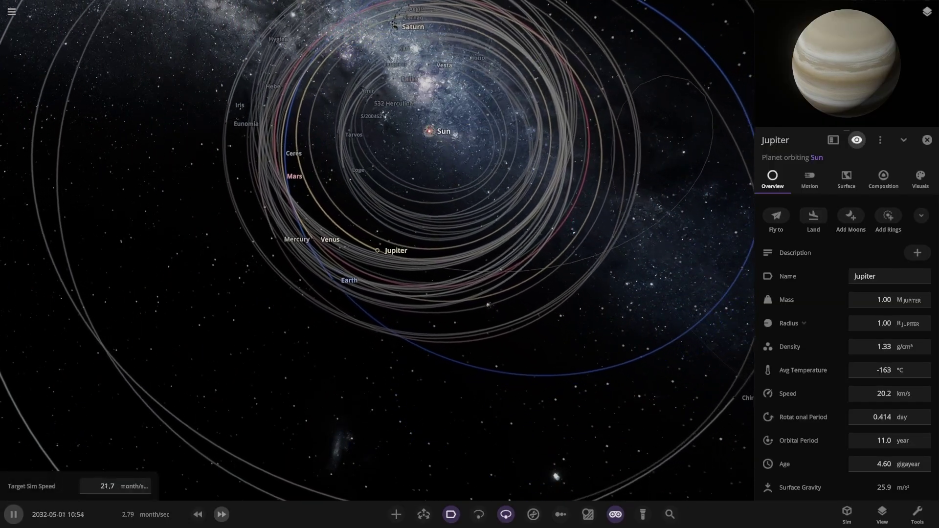
scroll(377, 251, down, 5)
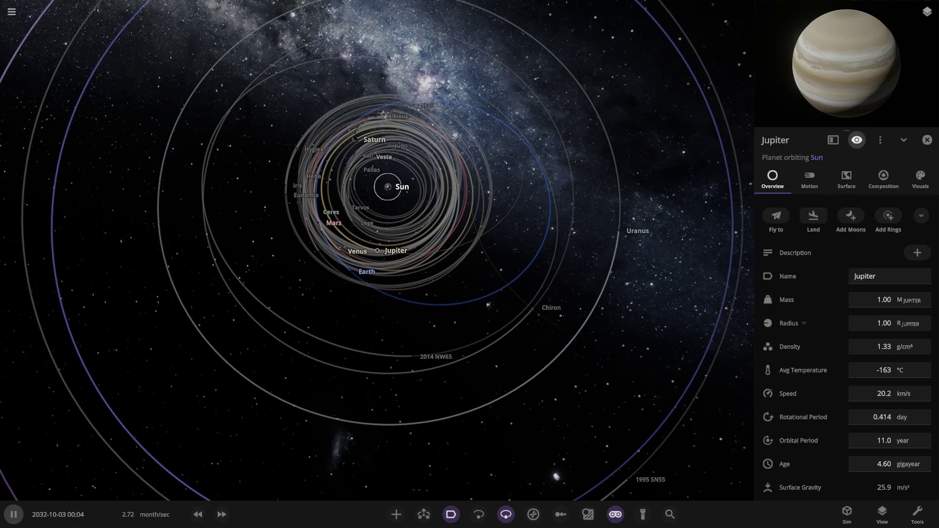
Center the view on the Sun and compare its inner moon swarm with the surrounding planet orbits
double_click(390, 187)
scroll(377, 250, up, 3)
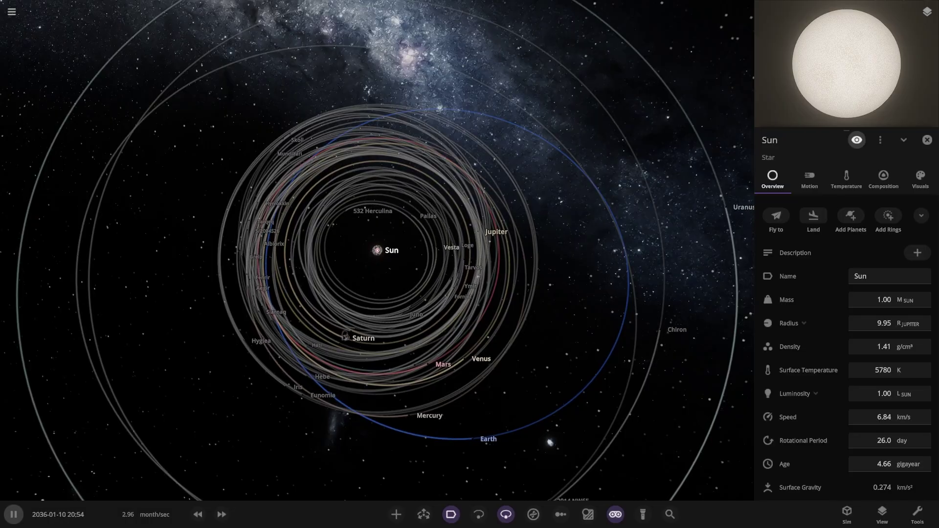
scroll(377, 251, up, 10)
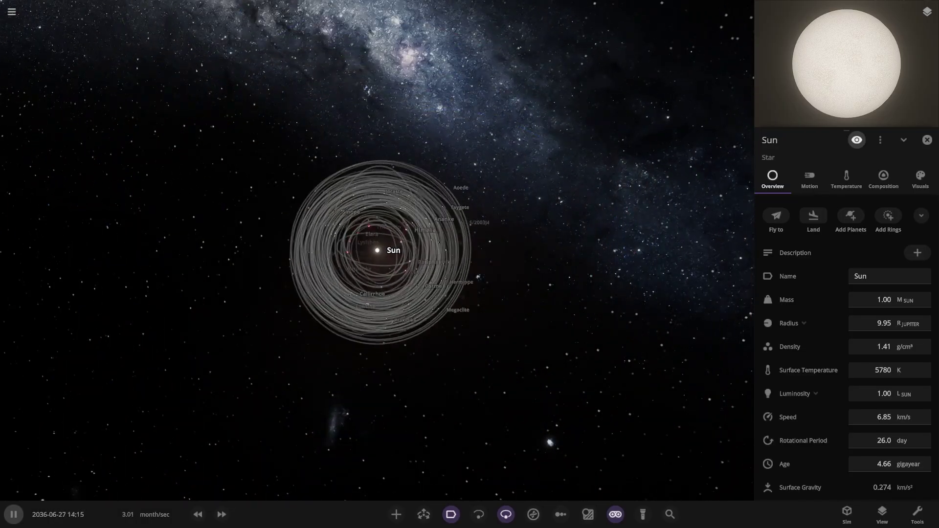
scroll(550, 443, up, 5)
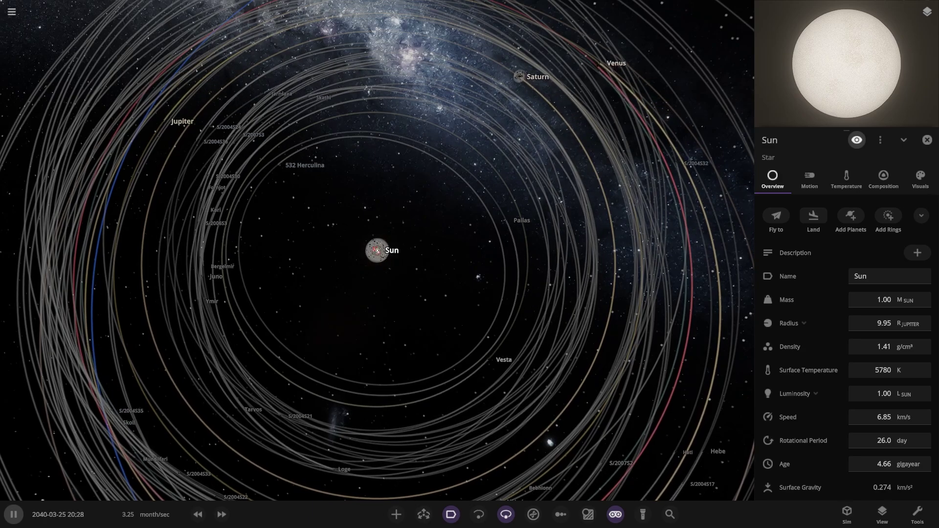
scroll(550, 442, down, 5)
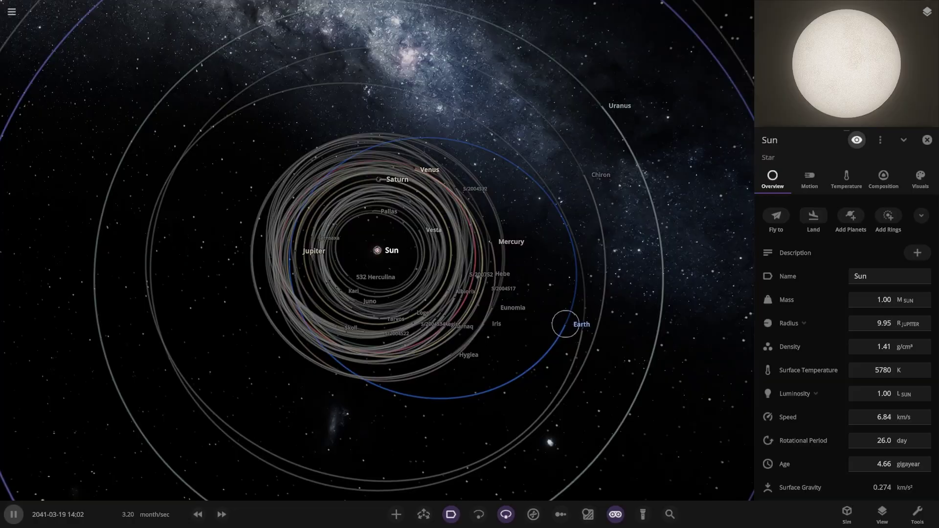
scroll(550, 443, up, 5)
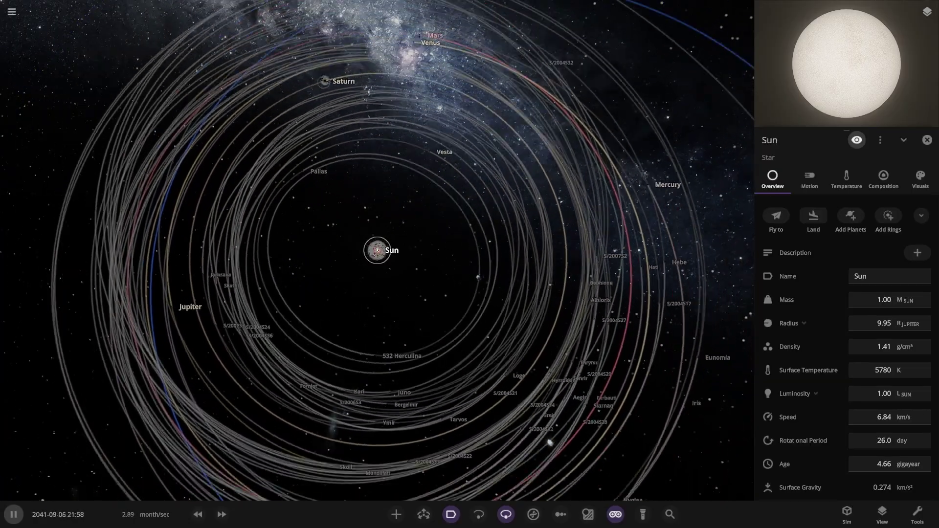
scroll(551, 443, down, 3)
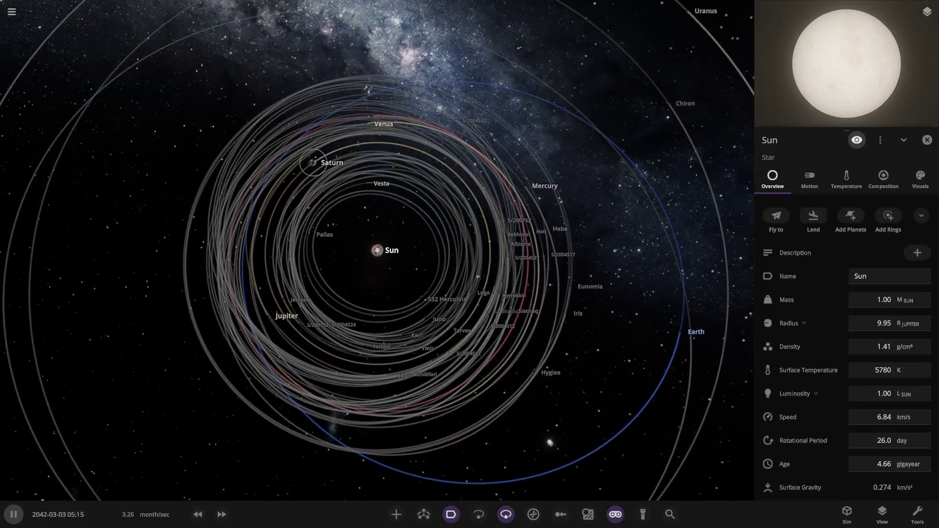
scroll(550, 443, up, 3)
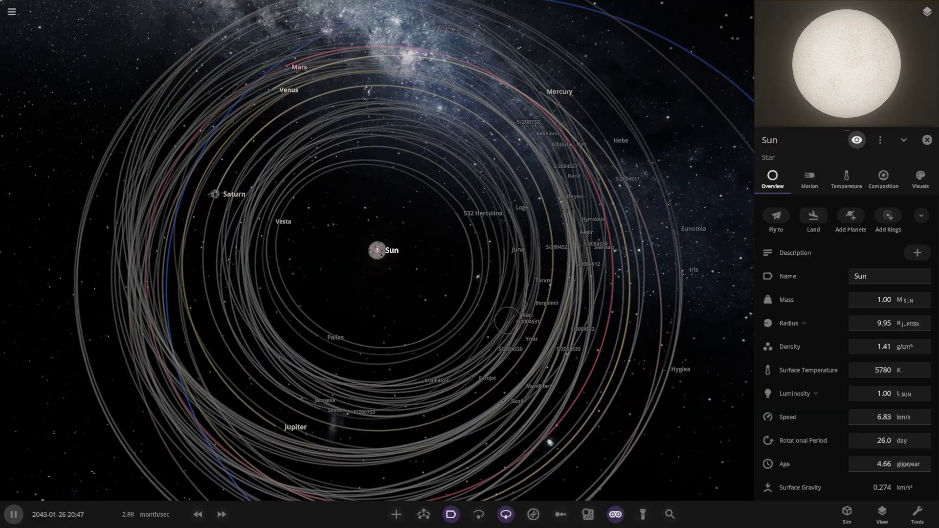
Center the view on Saturn and pause the simulation to inspect the moon Iapetus and its orbit before resuming
double_click(205, 227)
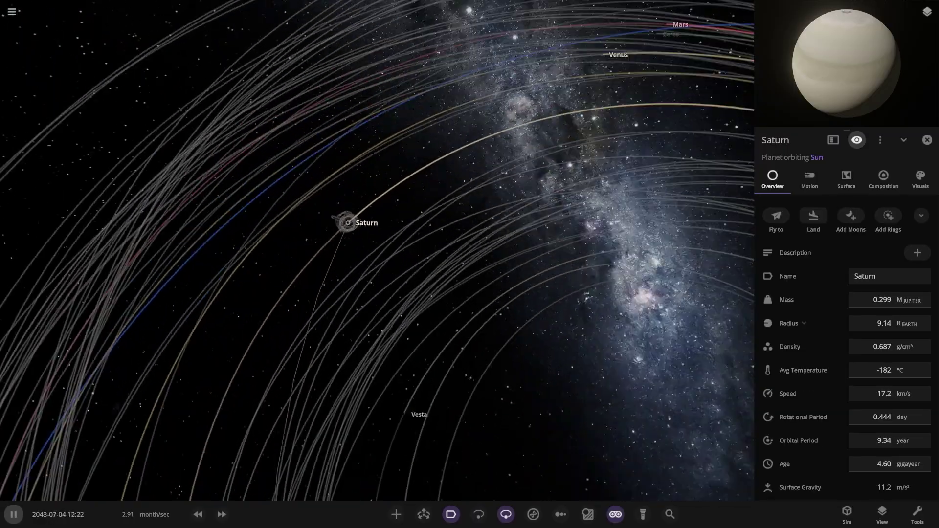
key(space)
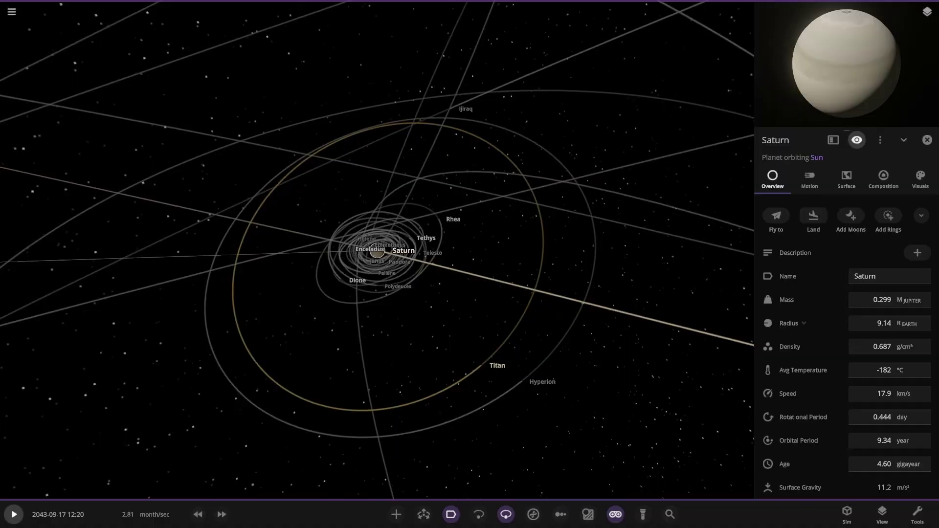
scroll(442, 293, down, 5)
click(532, 147)
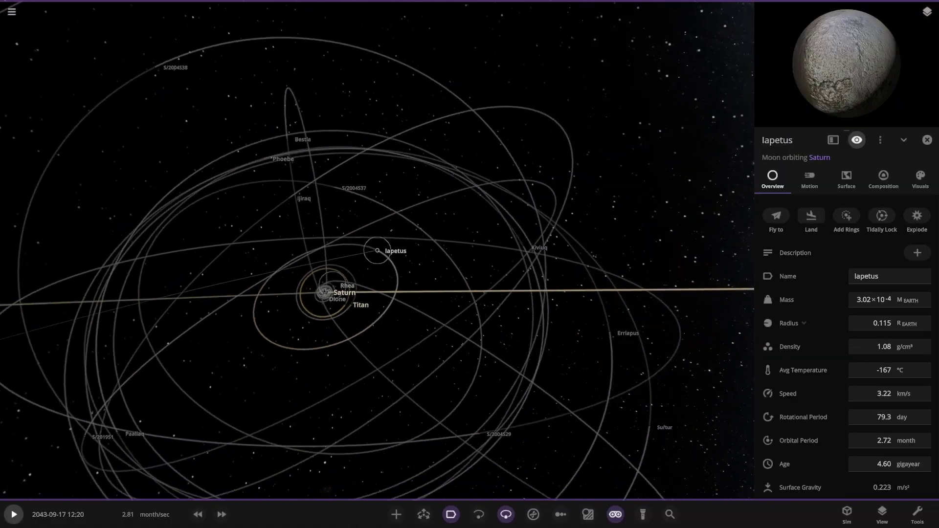
key(space)
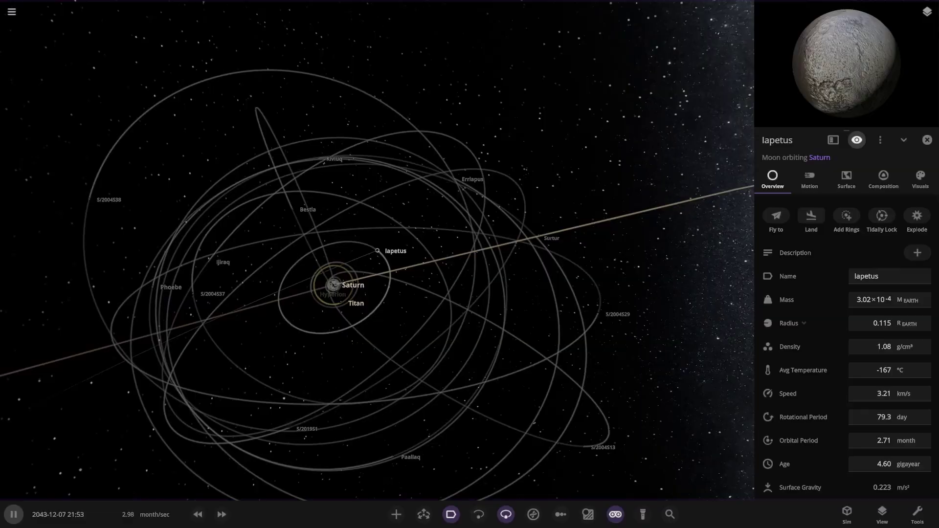
Compare the size of Saturn's moon system with the wider system and center the view back on the Sun
scroll(377, 250, down, 5)
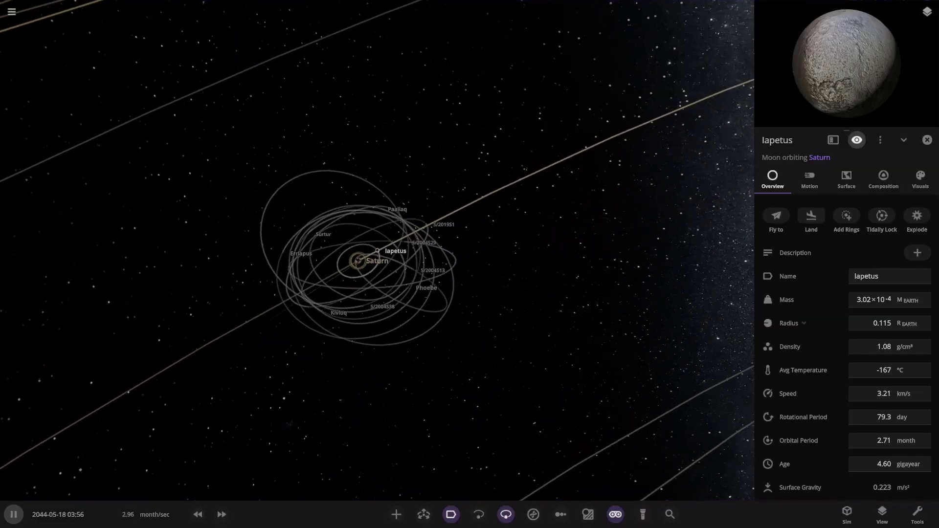
scroll(377, 250, down, 3)
scroll(377, 251, down, 5)
right_drag(377, 250, 311, 284)
scroll(378, 250, down, 3)
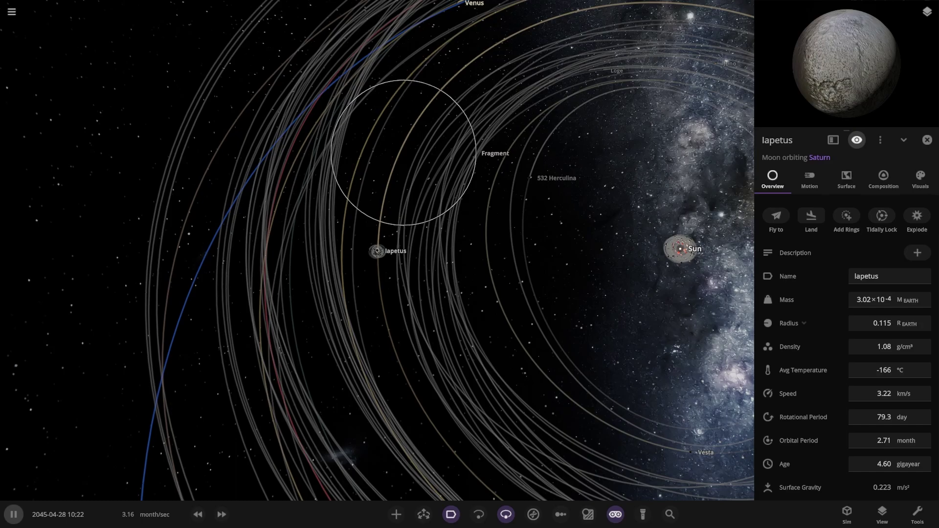
double_click(660, 185)
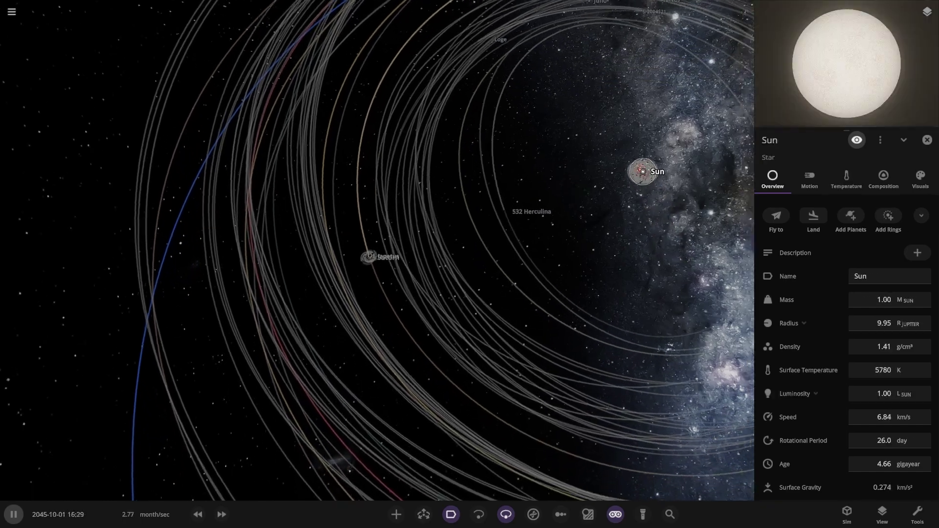
key(space)
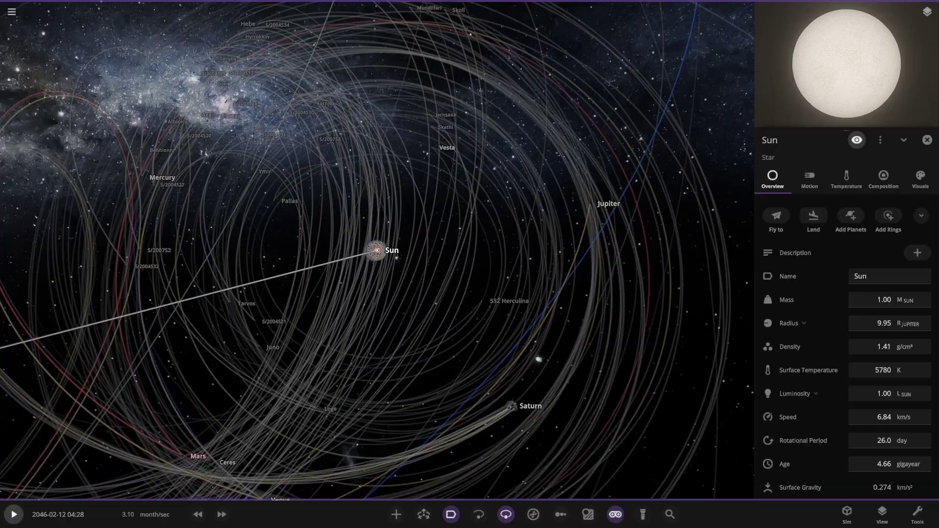
scroll(377, 251, down, 5)
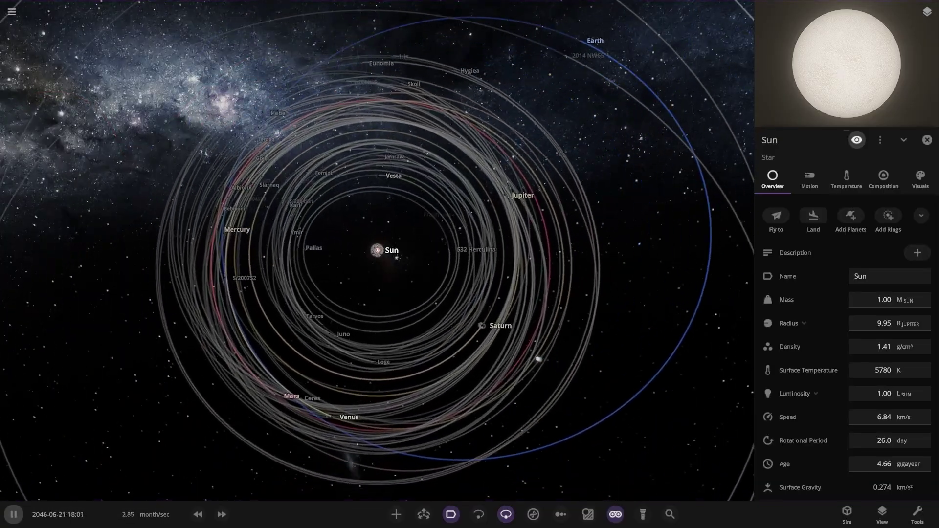
Center the view on Saturn and follow its path between the moon orbits and Jupiter's orbit
click(516, 322)
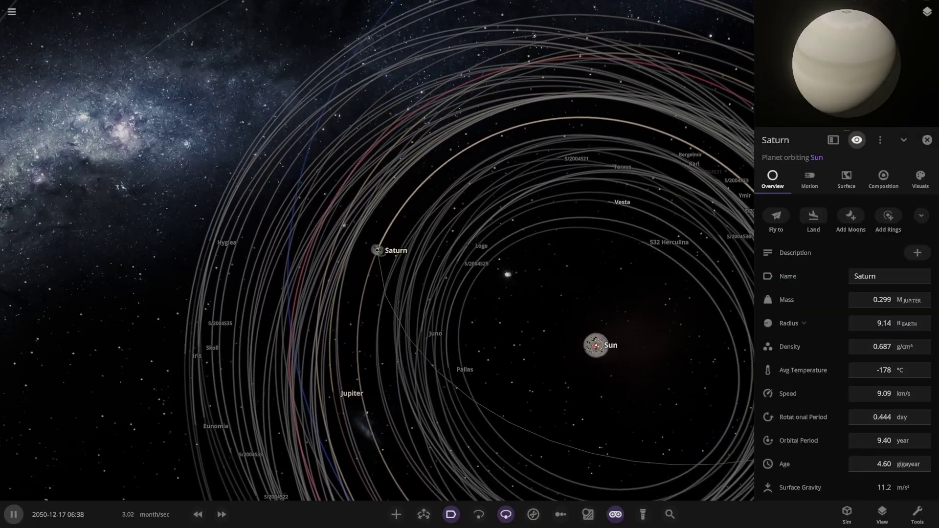
scroll(377, 251, up, 3)
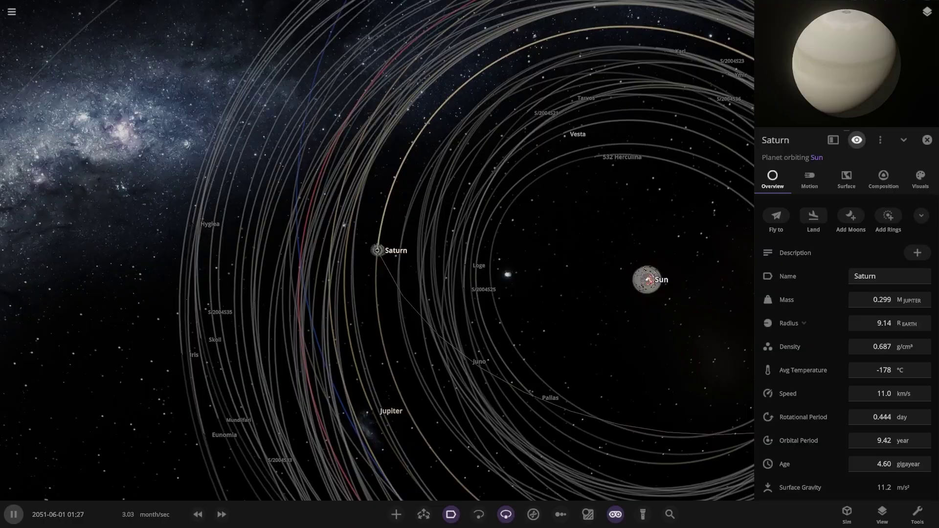
scroll(377, 251, down, 5)
key(space)
key(space)
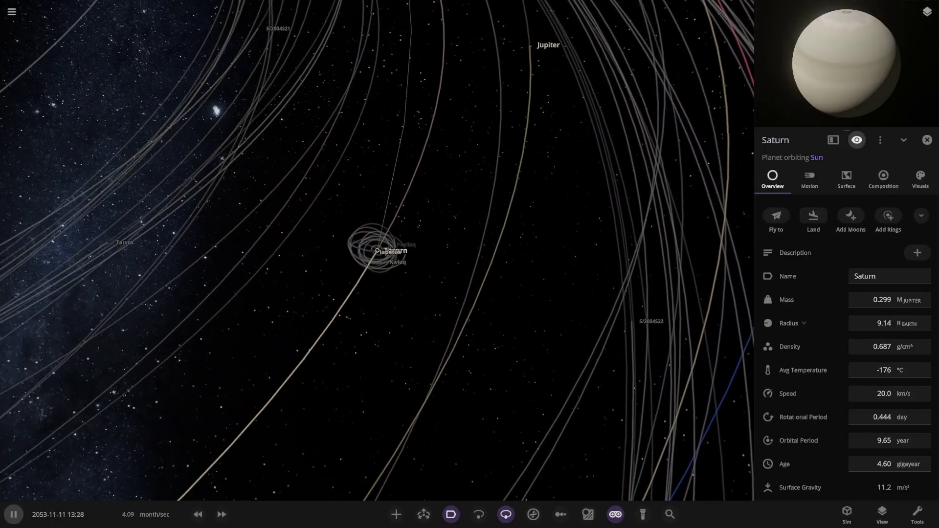
Pause the simulation, compare the orbital elements of Jupiter and Saturn, and resume it
key(space)
click(489, 40)
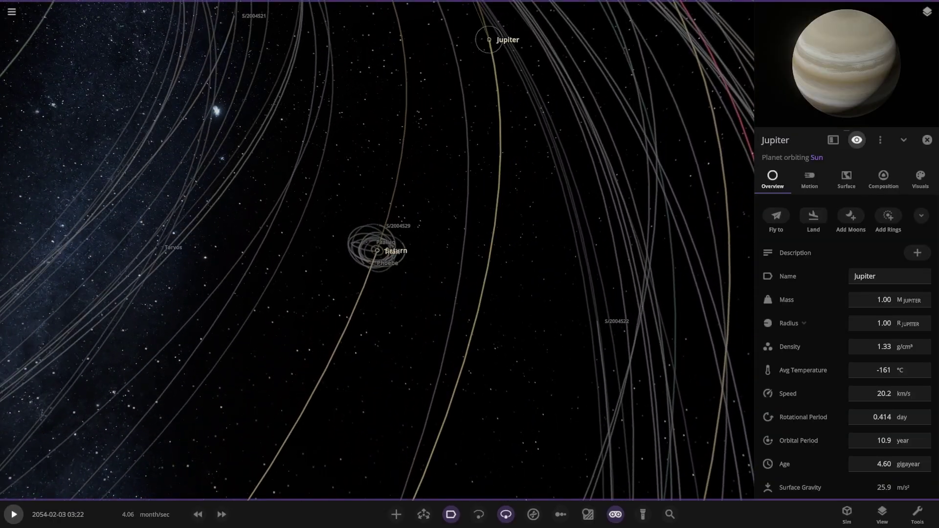
click(810, 179)
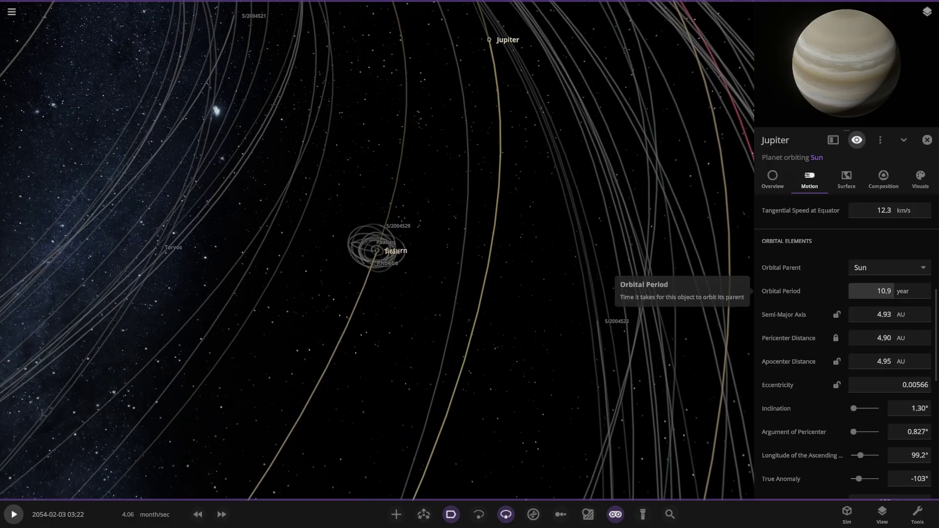
click(377, 250)
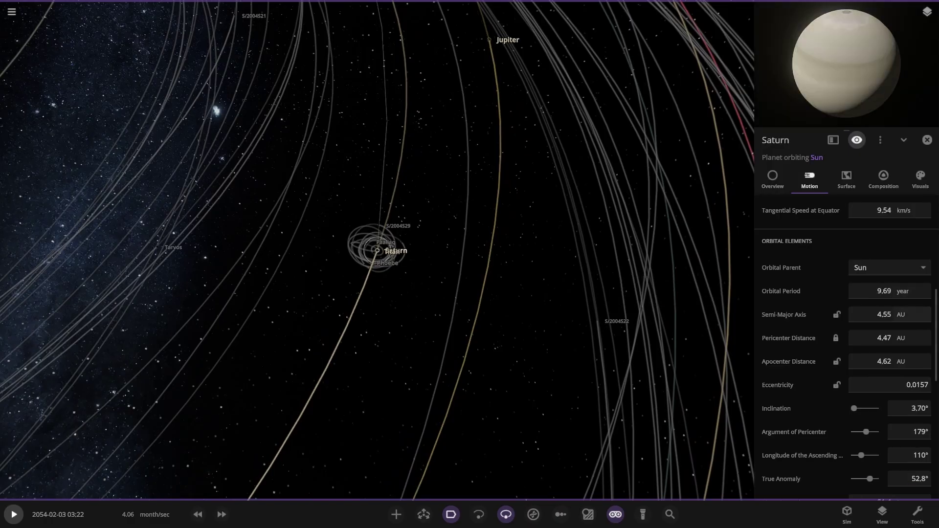
click(772, 179)
key(space)
Look over the orbits around the Sun, and examine Jupiter and its nearby moons up close
drag(563, 245, 636, 245)
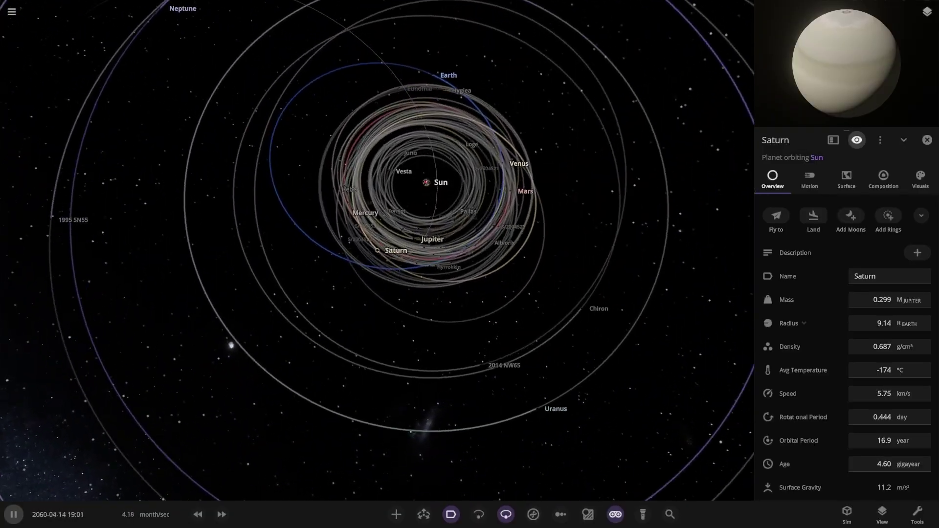
click(429, 147)
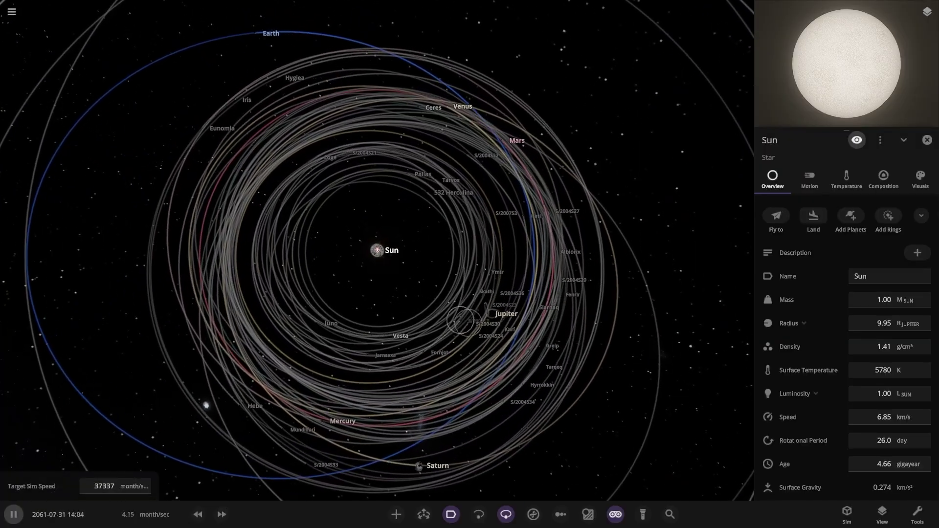
click(493, 302)
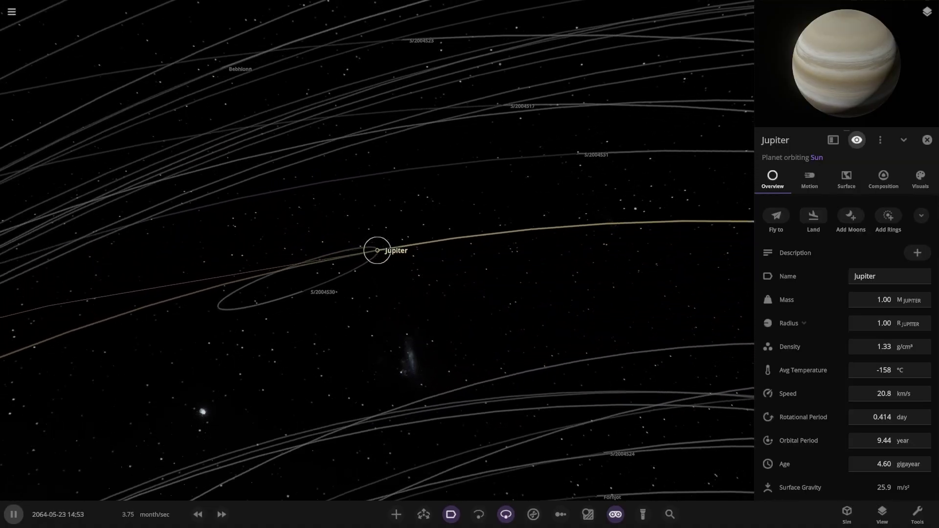
scroll(377, 251, down, 5)
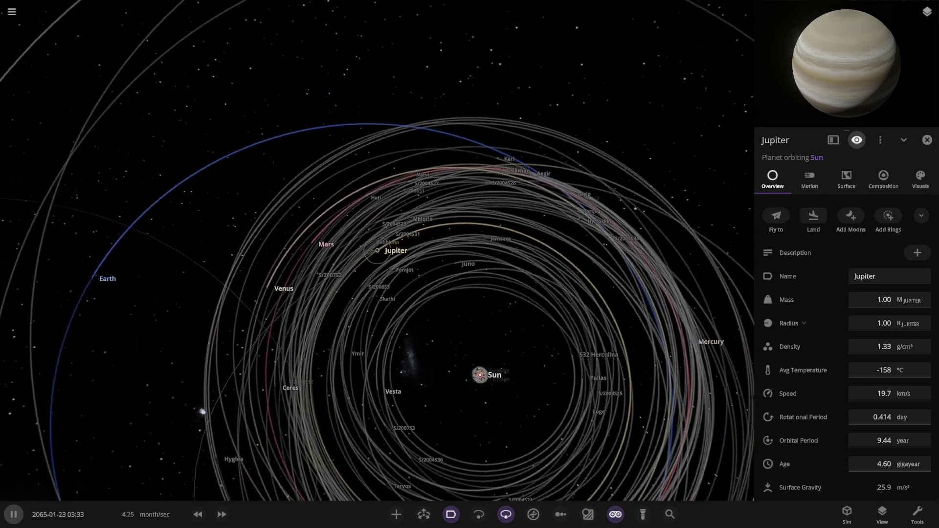
Center the view on the Sun and raise the target simulation speed to 404863 month/sec
double_click(476, 349)
scroll(476, 348, down, 5)
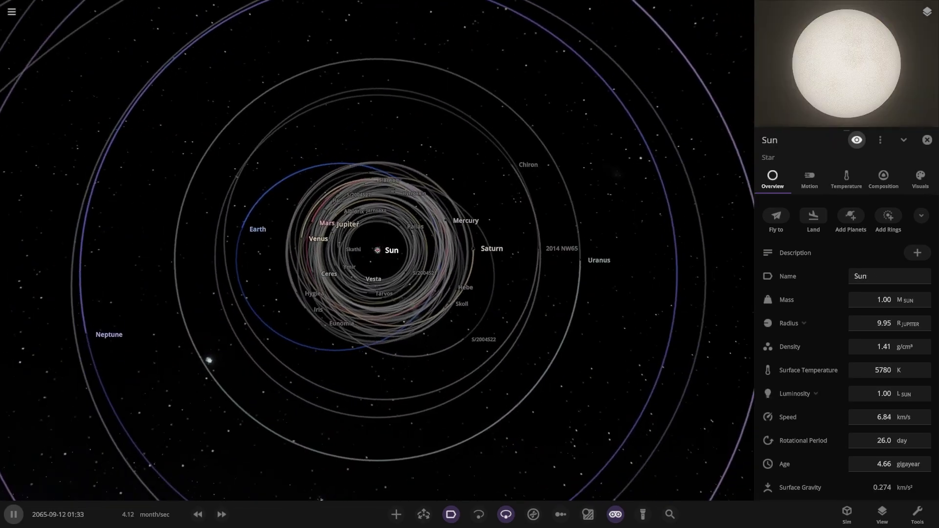
click(222, 515)
click(222, 514)
click(222, 515)
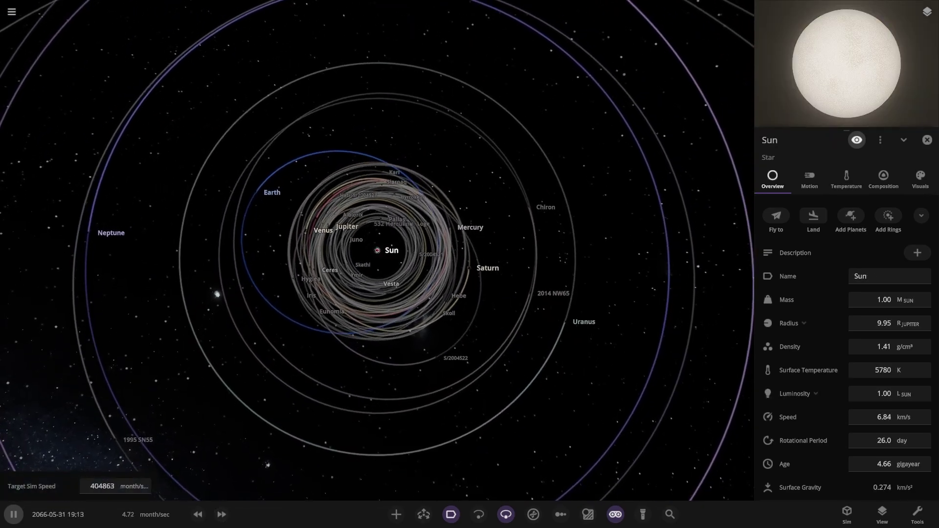
right_drag(304, 381, 304, 333)
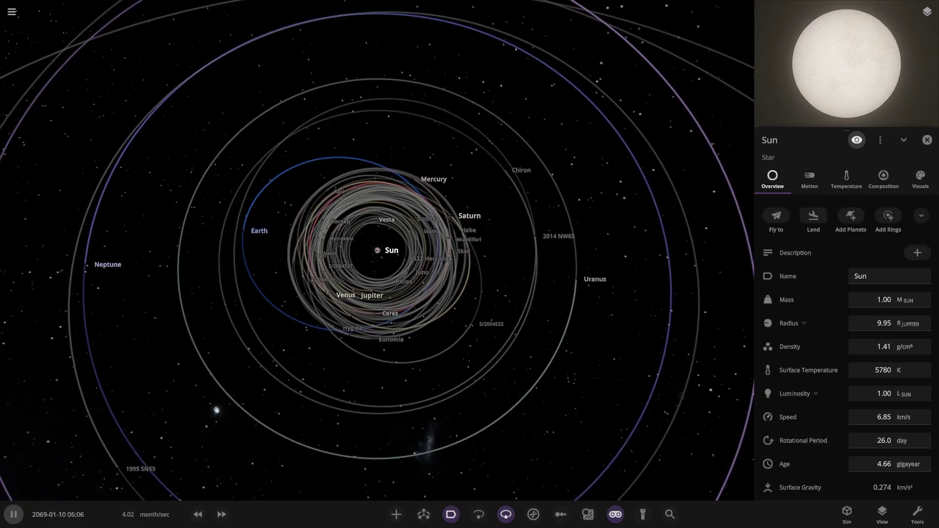
Check Jupiter's properties and examine the Sun's inner moon swarm against the full system out to Pluto
click(363, 298)
scroll(363, 299, up, 4)
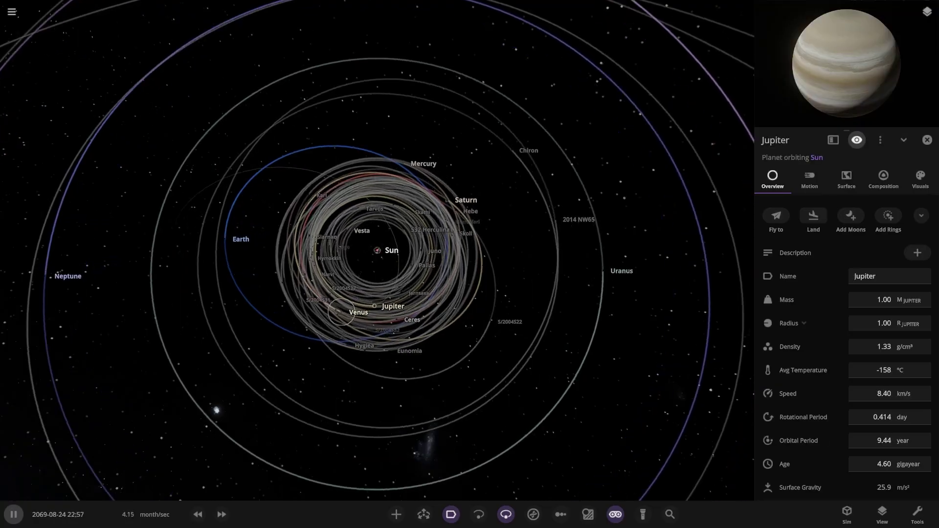
click(377, 251)
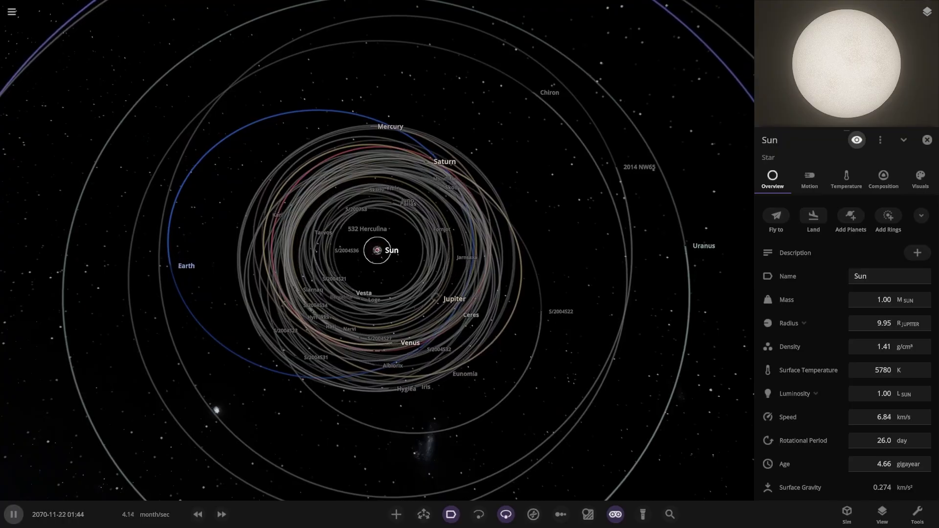
scroll(318, 250, up, 3)
scroll(317, 249, up, 10)
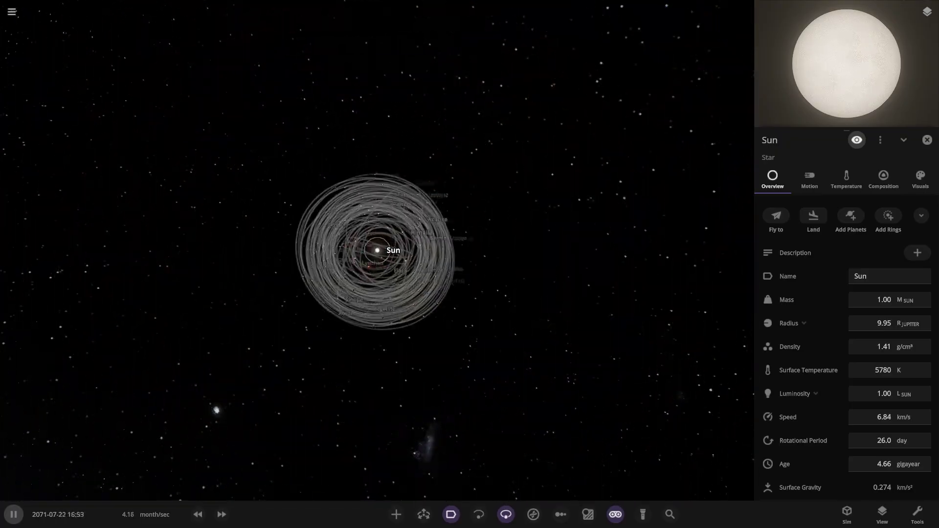
right_drag(318, 250, 321, 181)
scroll(377, 250, down, 12)
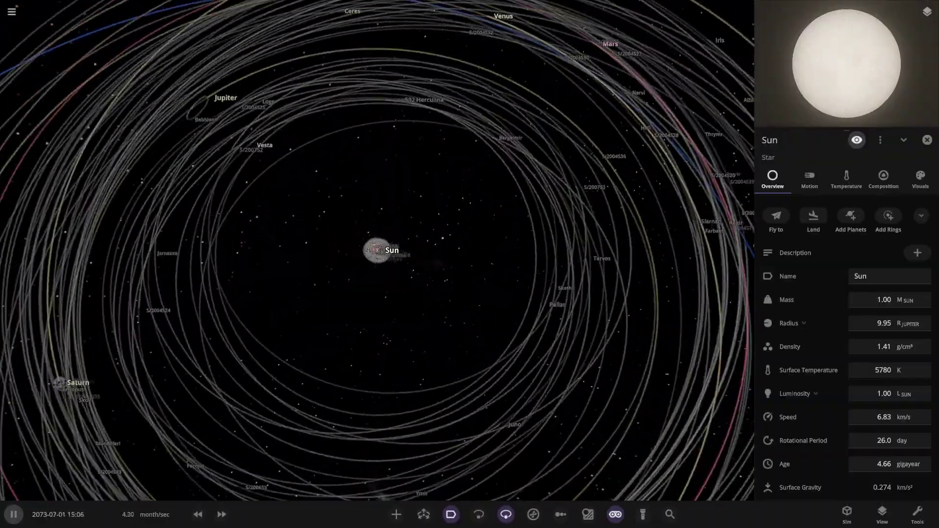
scroll(377, 251, down, 5)
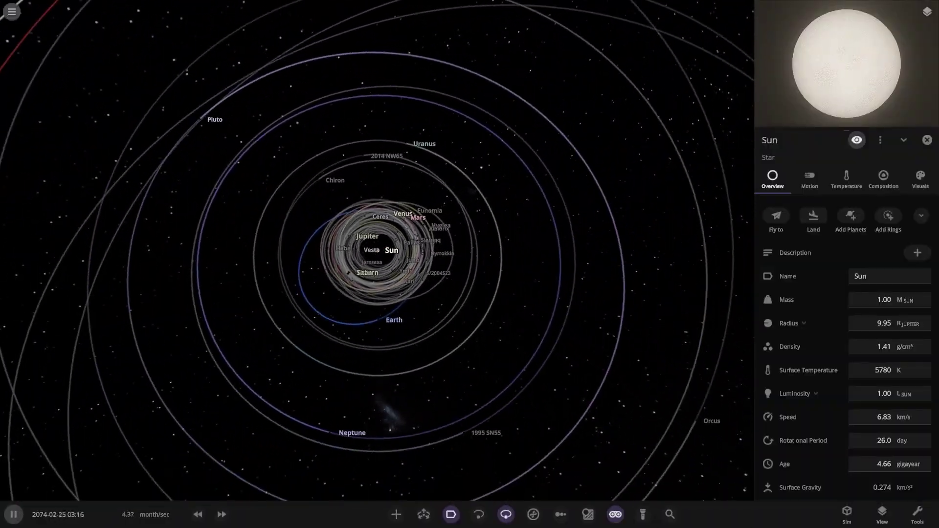
Load the saved simulation A Solar System Update 35.1 Moons
click(11, 12)
mouse_move(210, 337)
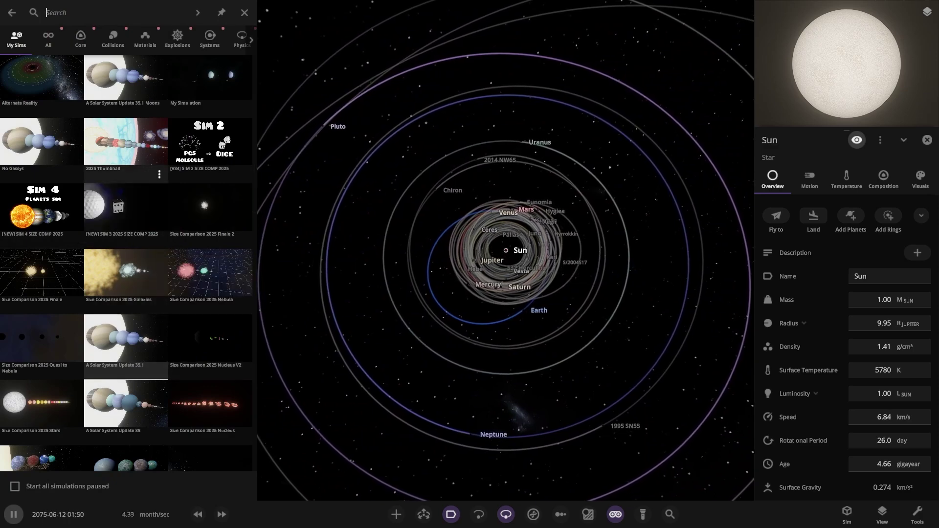
click(126, 86)
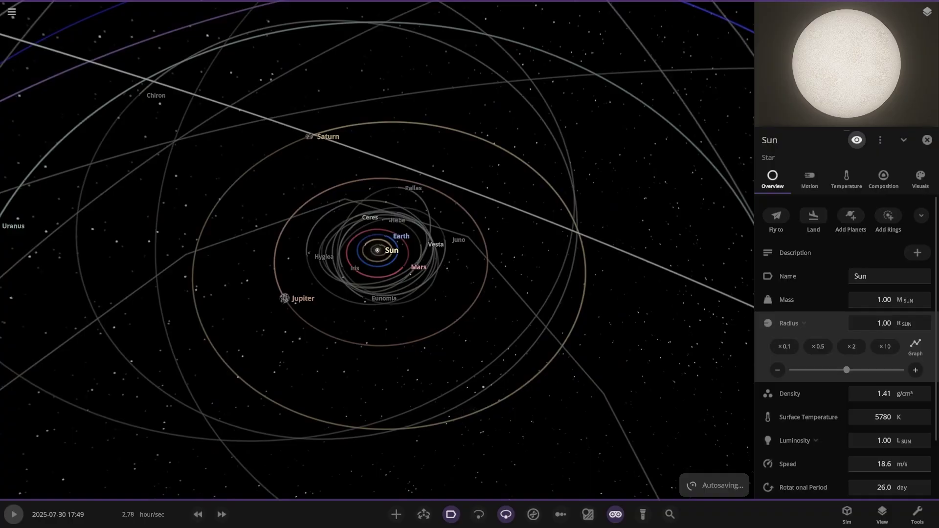
Center the view on Jupiter, show its extra object actions, and run the simulation at a target speed of 15.8 min/sec
drag(386, 254, 318, 265)
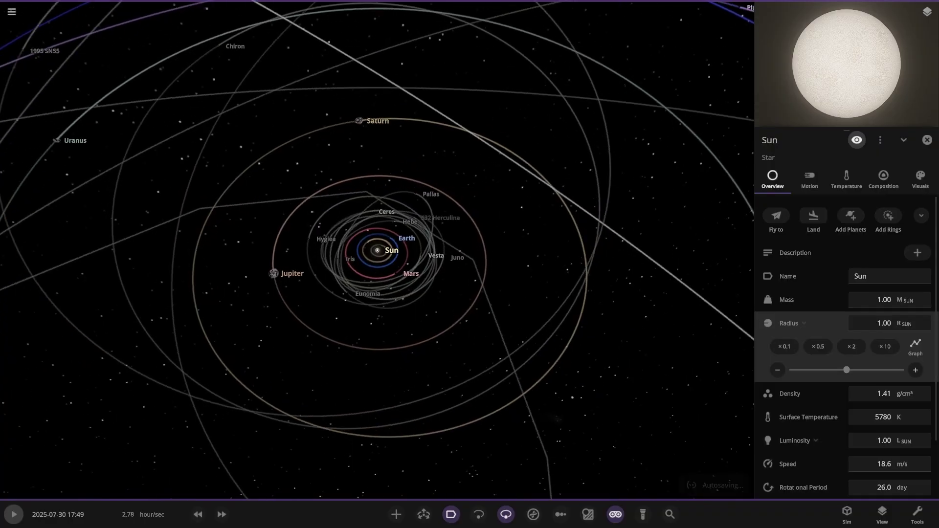
double_click(268, 254)
scroll(377, 250, up, 3)
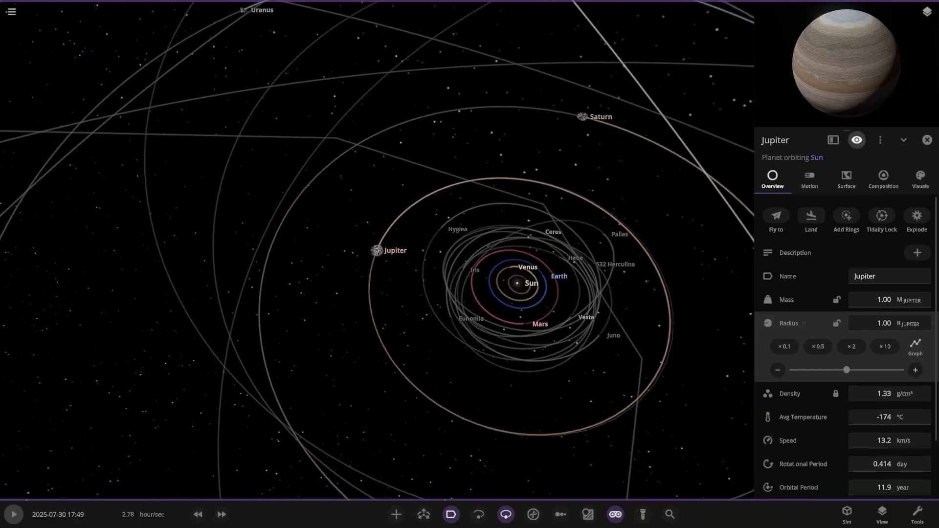
drag(377, 254, 406, 260)
scroll(377, 251, down, 1)
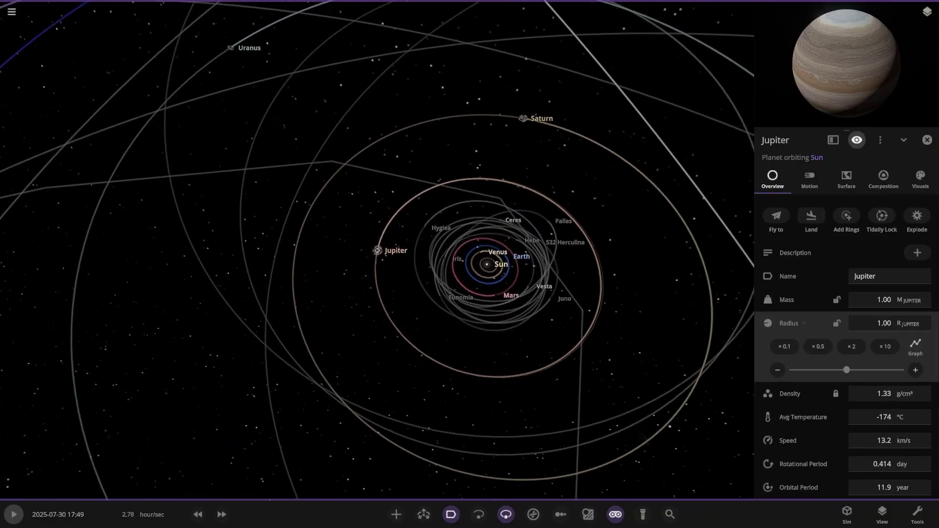
click(881, 140)
key(space)
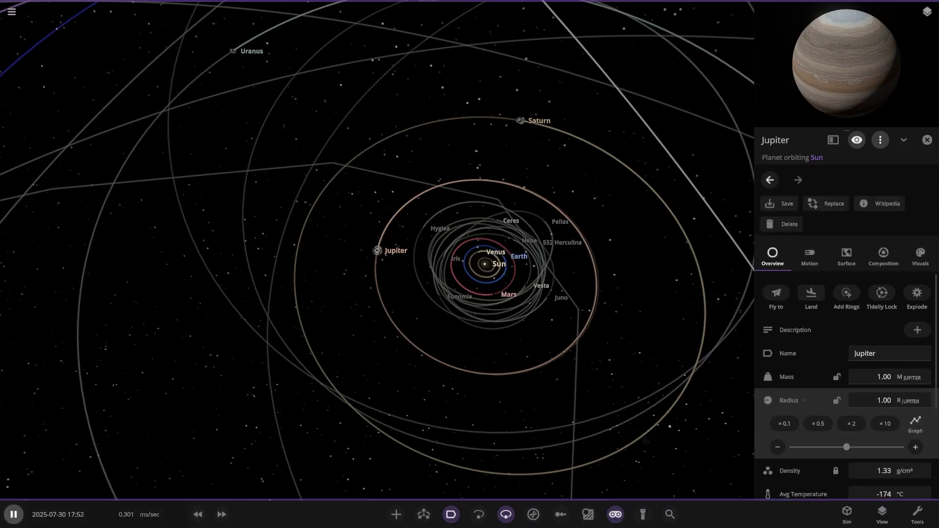
scroll(377, 250, up, 3)
click(197, 514)
key(comma)
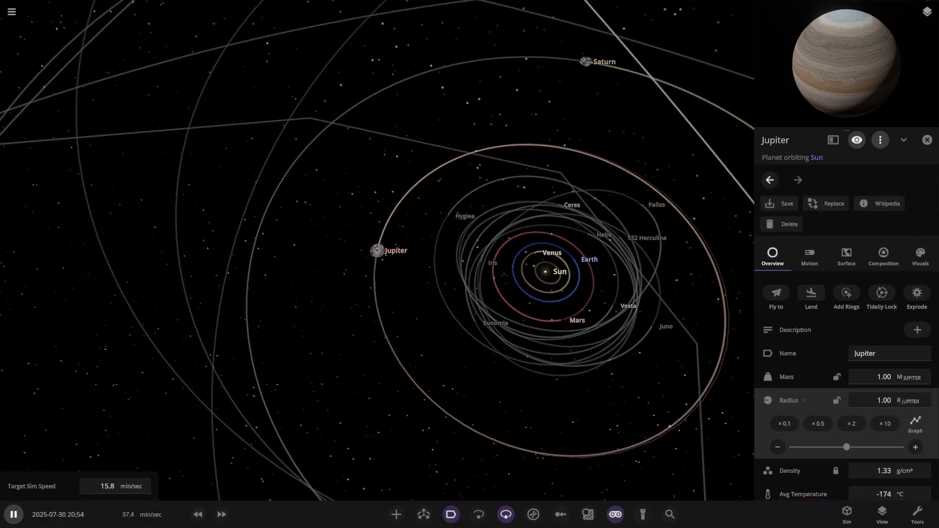
With the simulation paused, replace Jupiter with the Sun and the original central Sun with Jupiter
click(826, 204)
scroll(507, 303, down, 5)
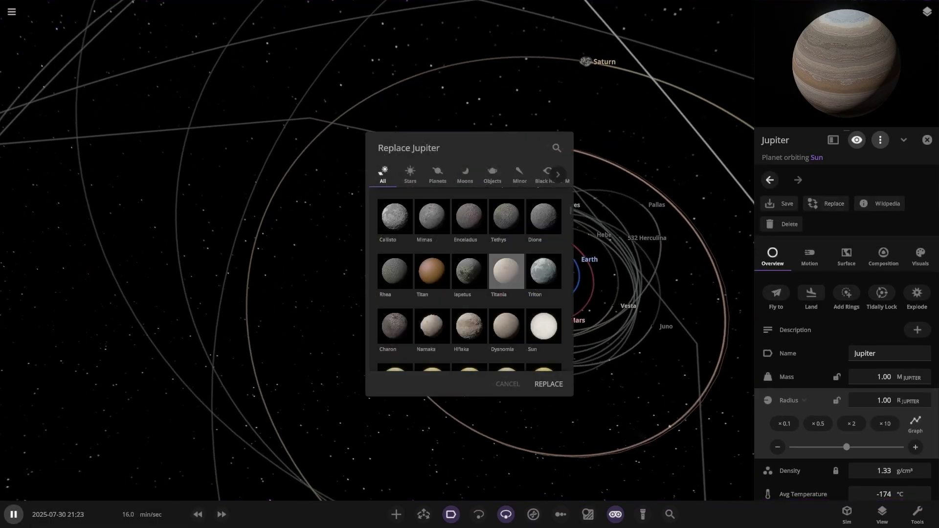
click(544, 218)
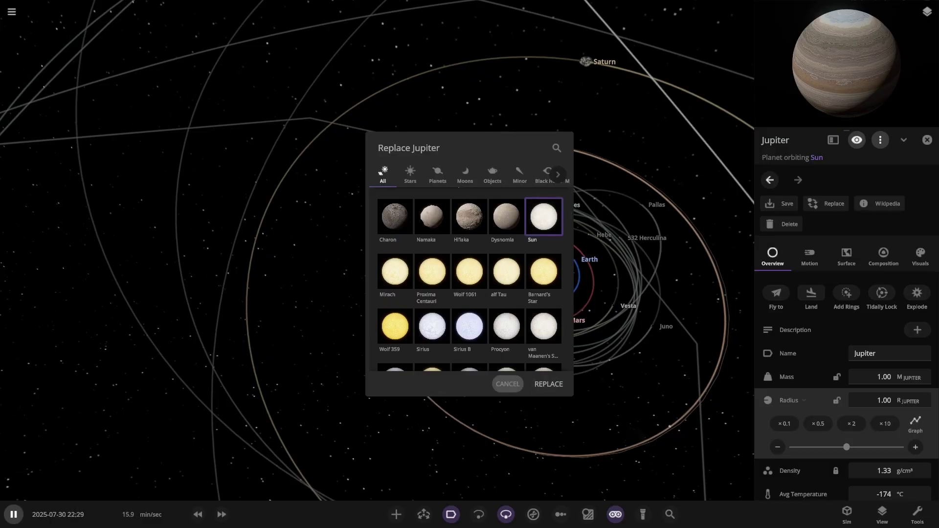
click(507, 385)
key(space)
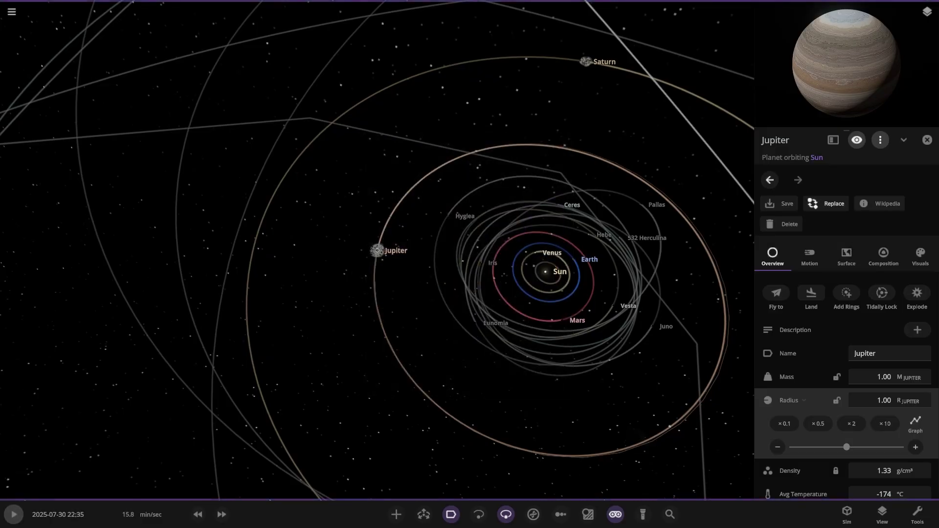
click(827, 204)
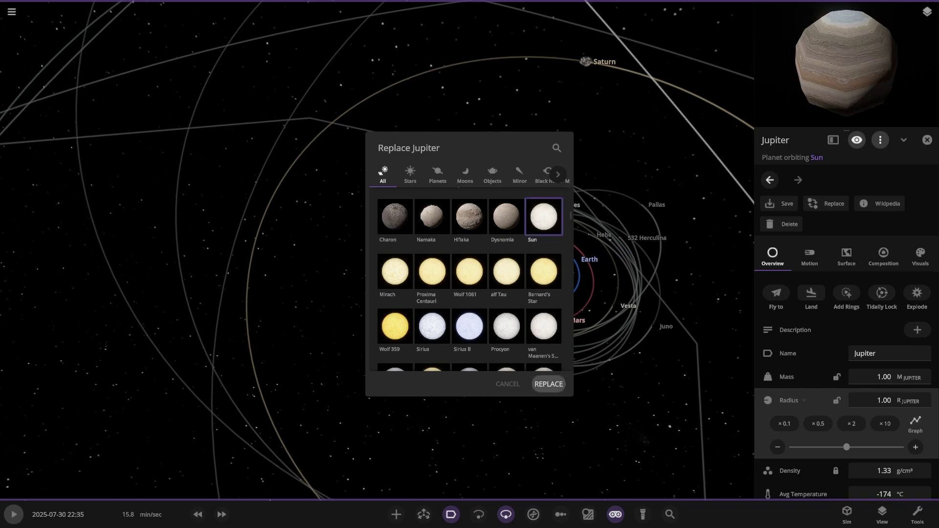
click(548, 384)
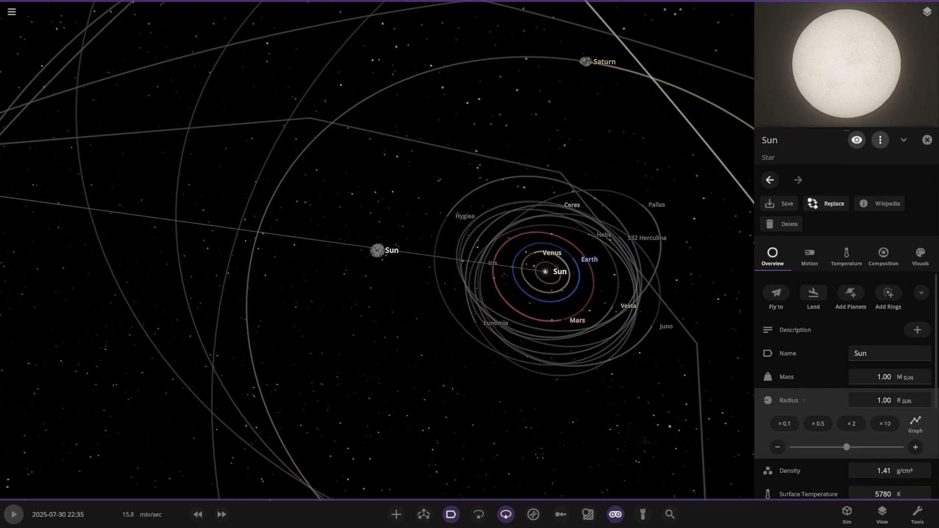
click(827, 203)
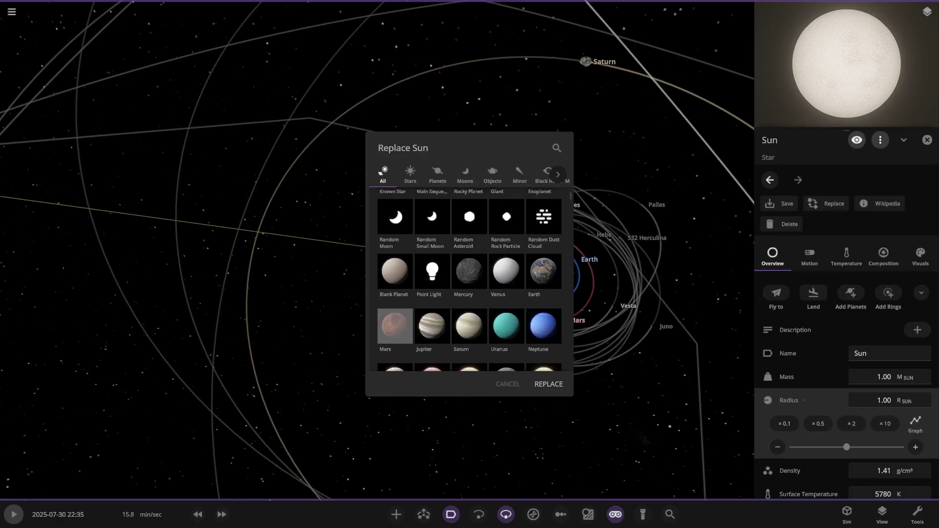
click(548, 384)
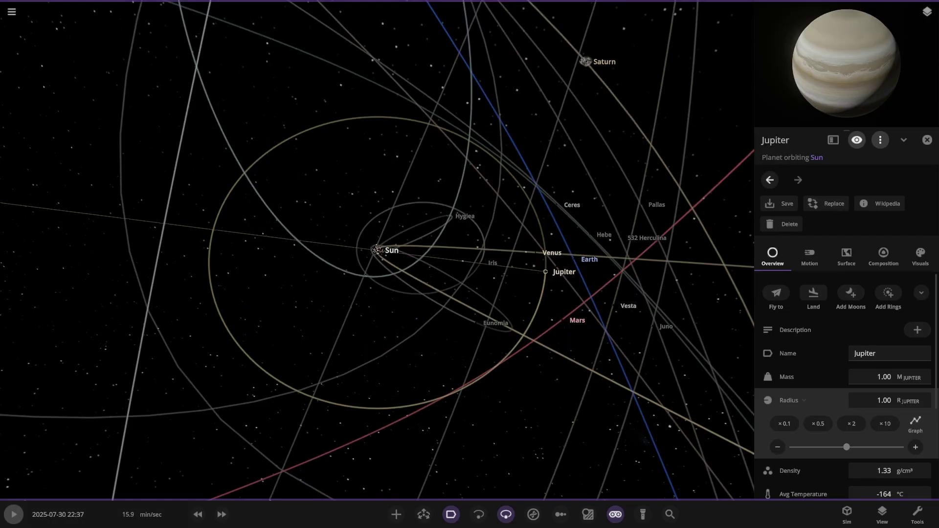
Apply Auto Orbit to the whole system
click(847, 515)
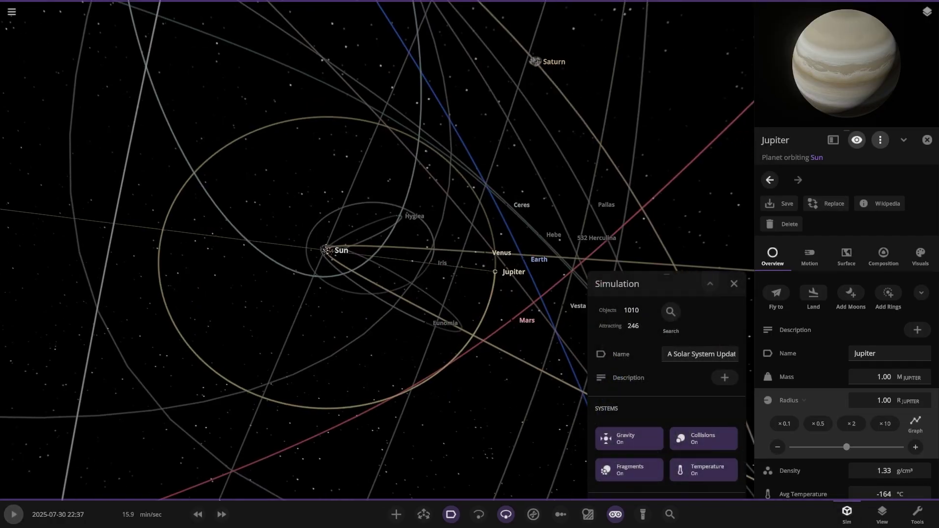
click(711, 284)
scroll(704, 285, down, 12)
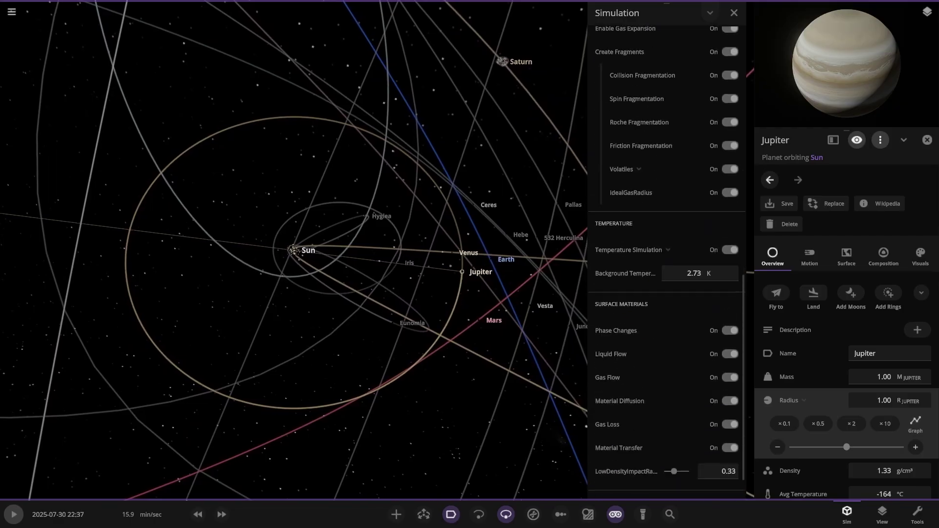
click(734, 12)
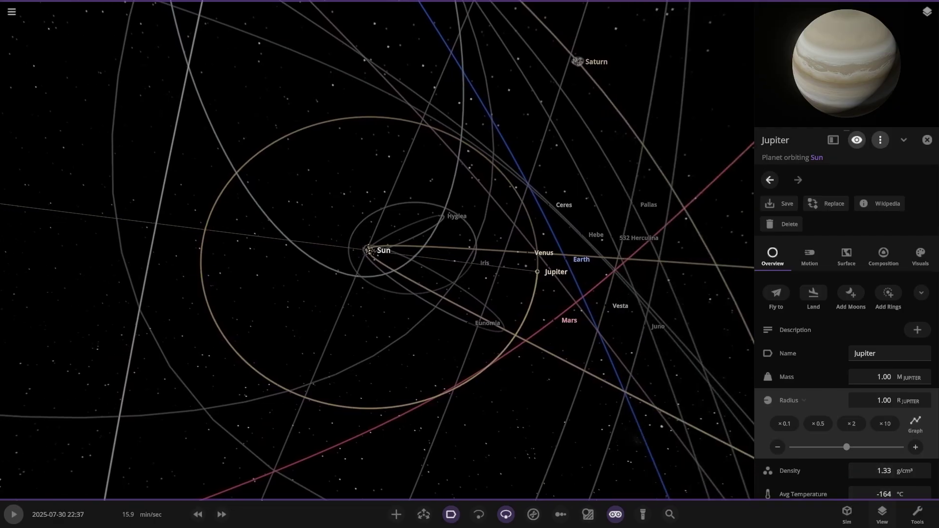
click(917, 513)
click(710, 246)
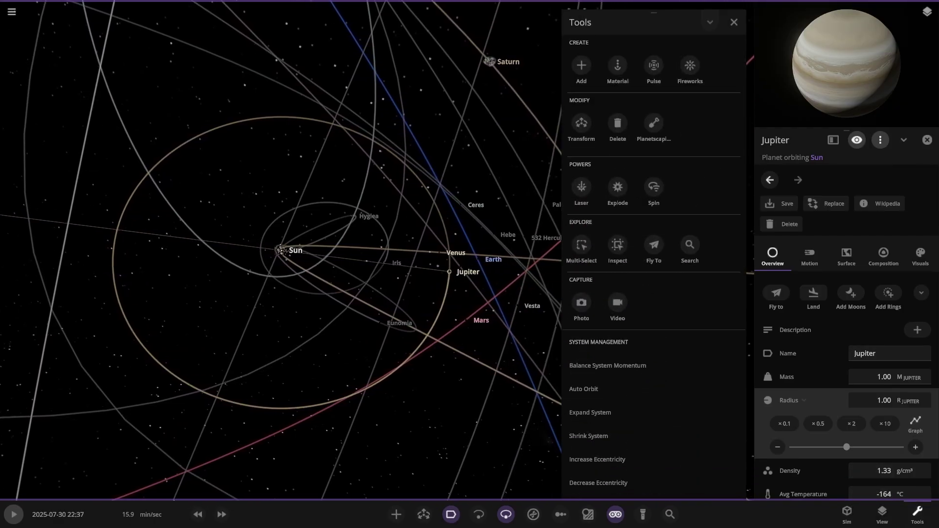
scroll(710, 246, down, 3)
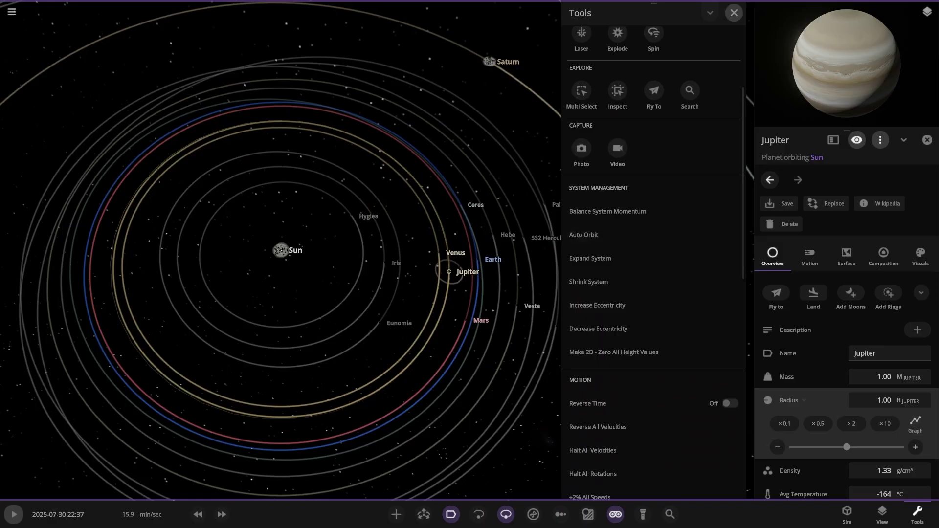
click(733, 13)
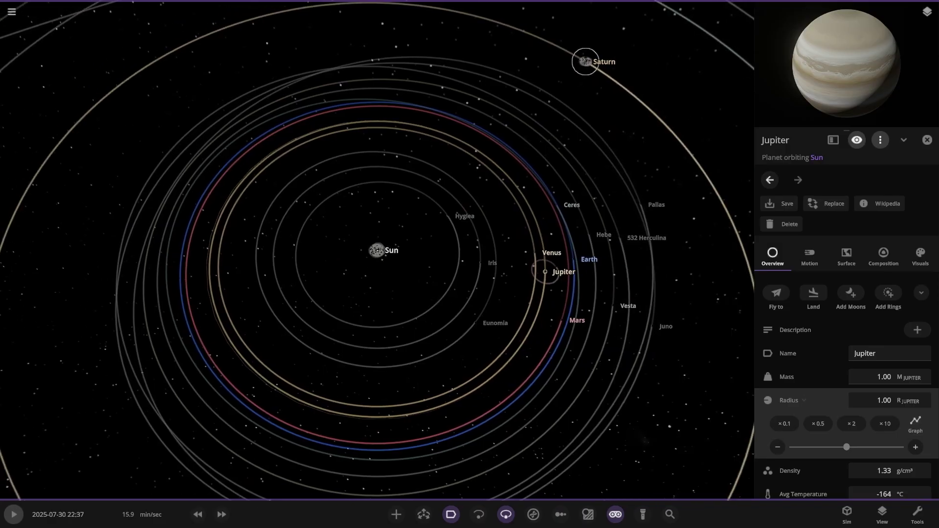
Resume the simulation, examine Ganymede and the moons near the new Sun, and raise the target speed to 17.2 hour/sec
scroll(377, 250, up, 4)
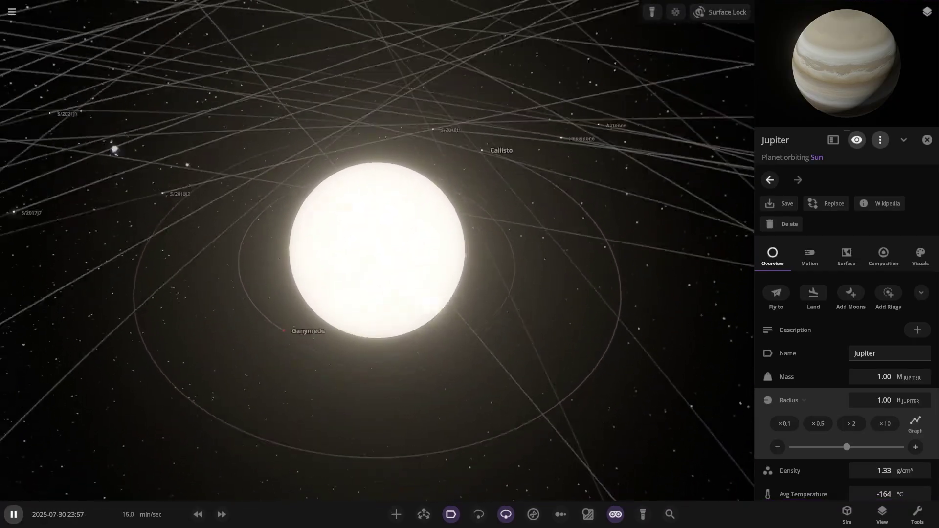
click(312, 364)
scroll(377, 250, down, 5)
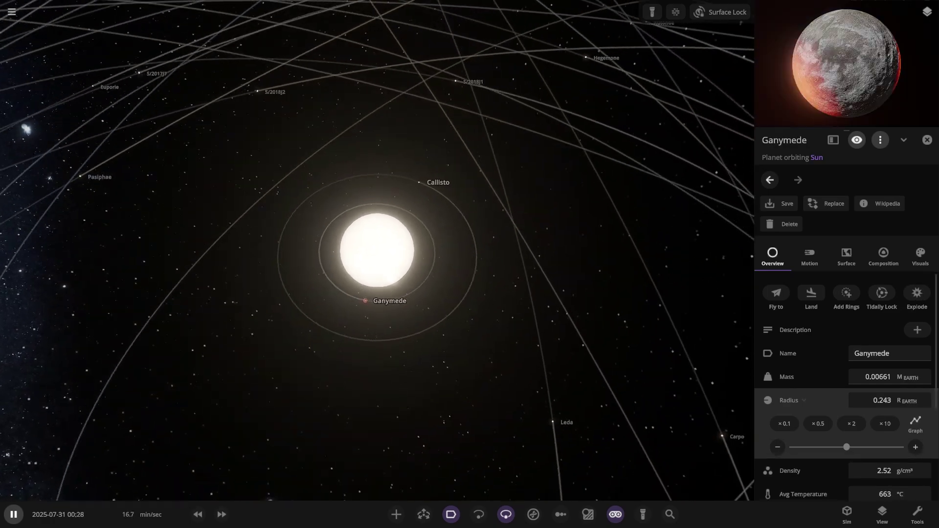
click(222, 514)
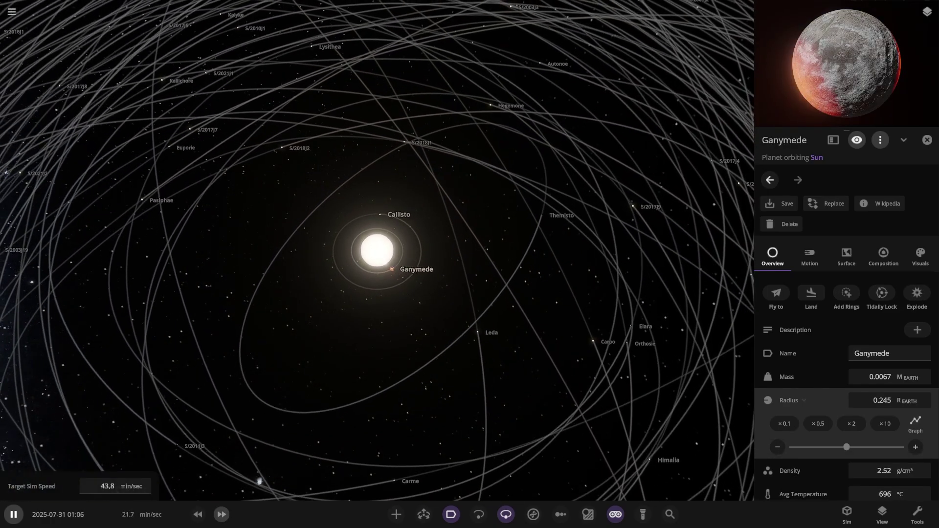
key(period)
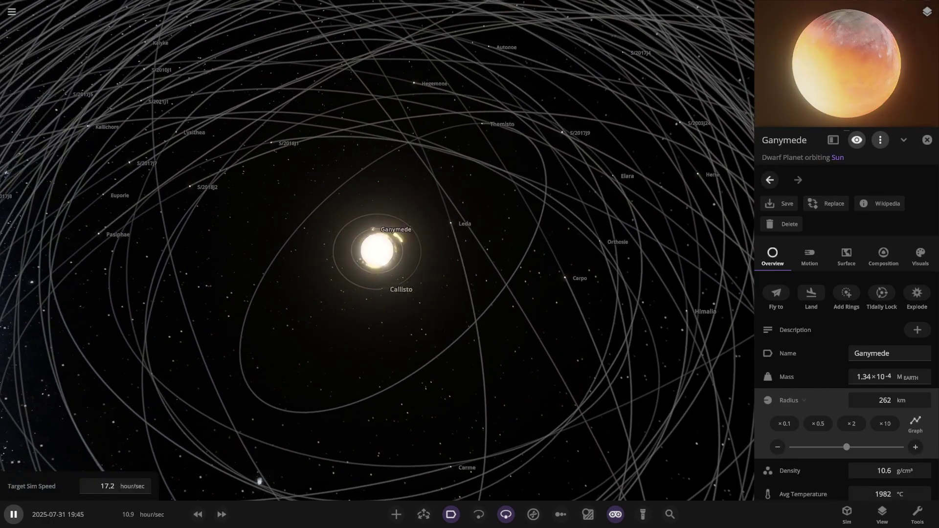
scroll(469, 251, down, 5)
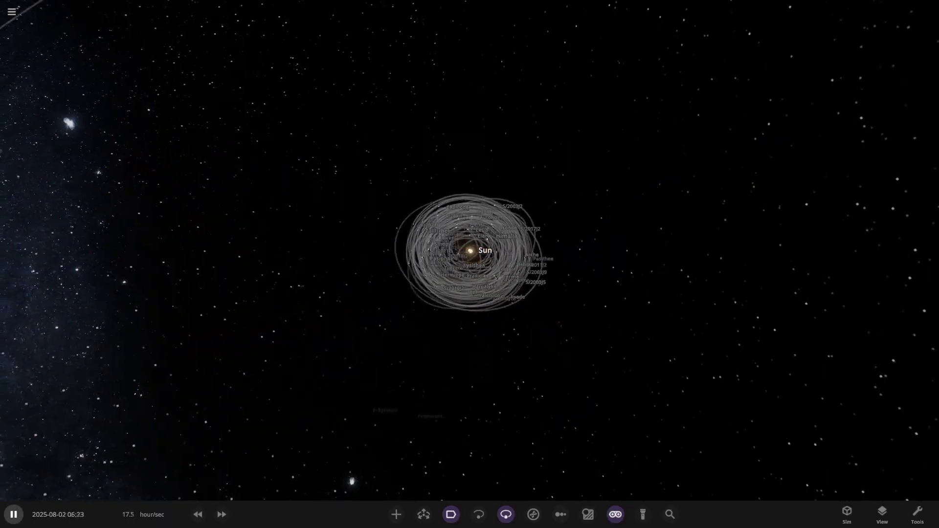
scroll(470, 250, up, 3)
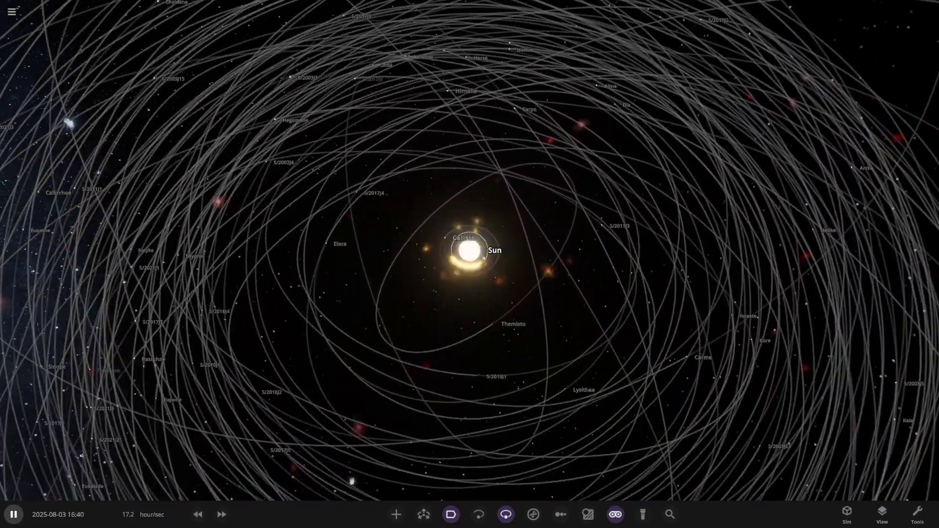
Select Saturn, raise the target simulation speed to 24.8 month/sec, and examine Saturn's moons and the surrounding orbits
scroll(470, 251, down, 8)
right_drag(469, 264, 536, 305)
click(714, 152)
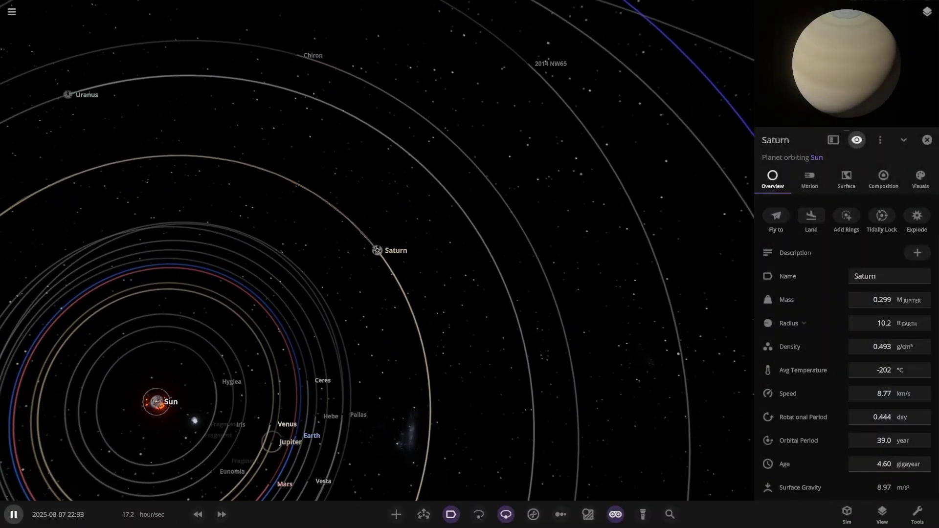
click(222, 515)
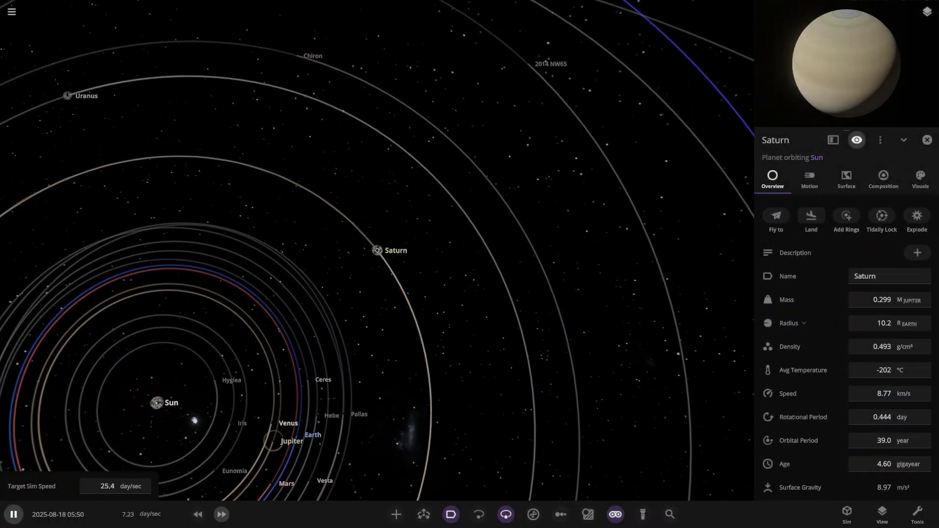
scroll(377, 250, up, 10)
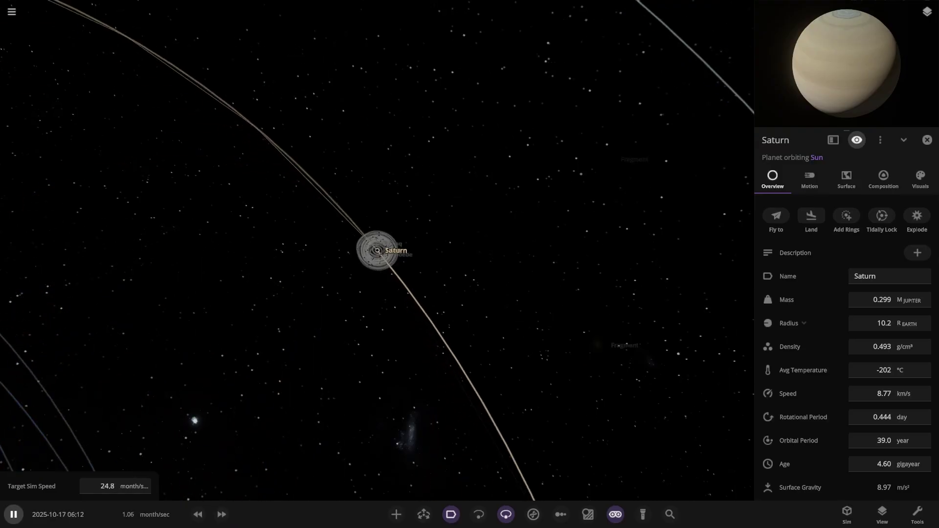
scroll(377, 250, down, 12)
right_drag(377, 250, 308, 208)
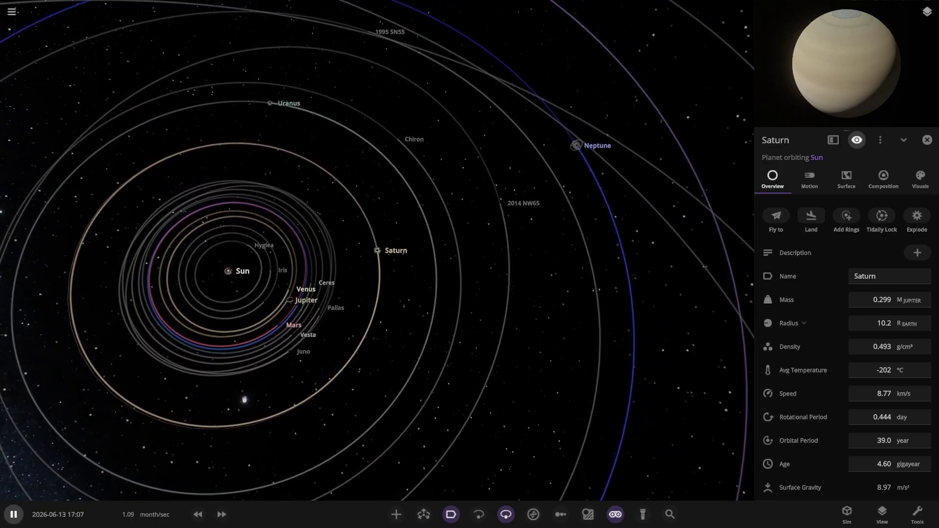
Focus on the relocated Jupiter and examine Mercury's properties and orbit around it
double_click(291, 299)
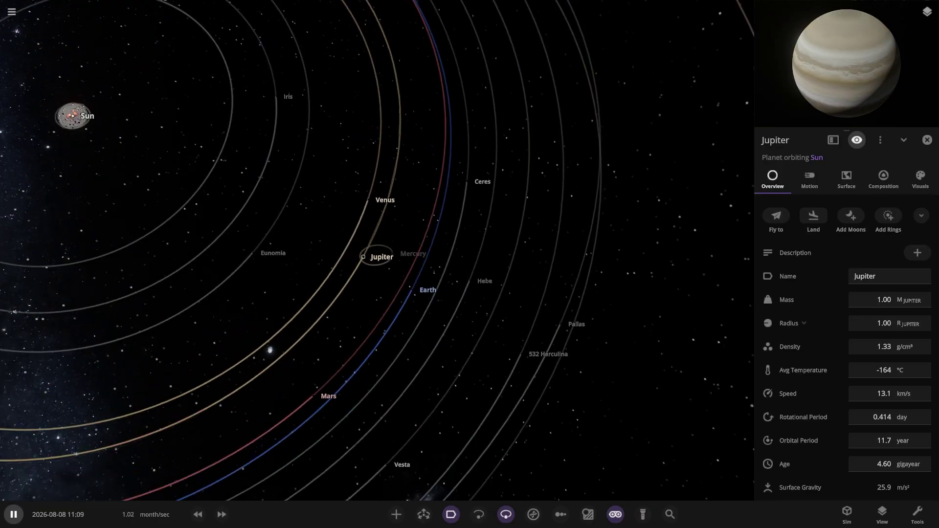
click(444, 229)
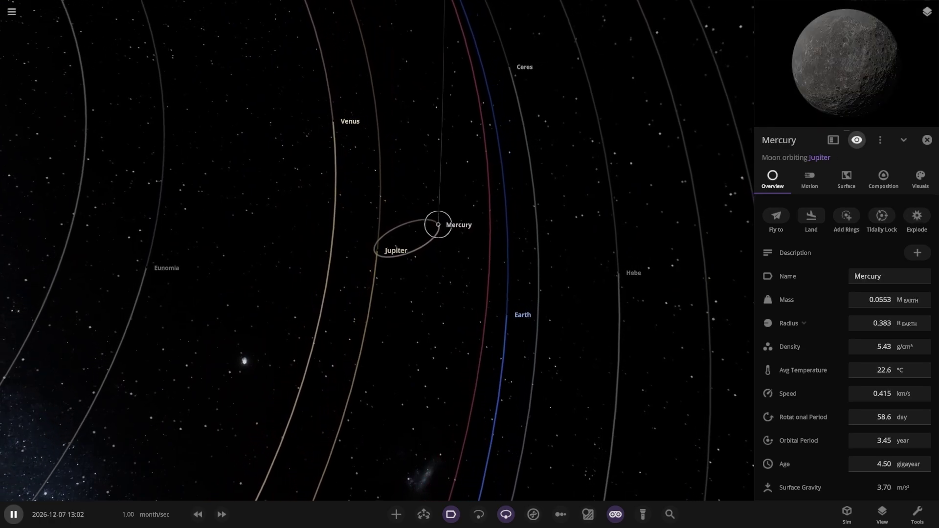
scroll(378, 251, up, 6)
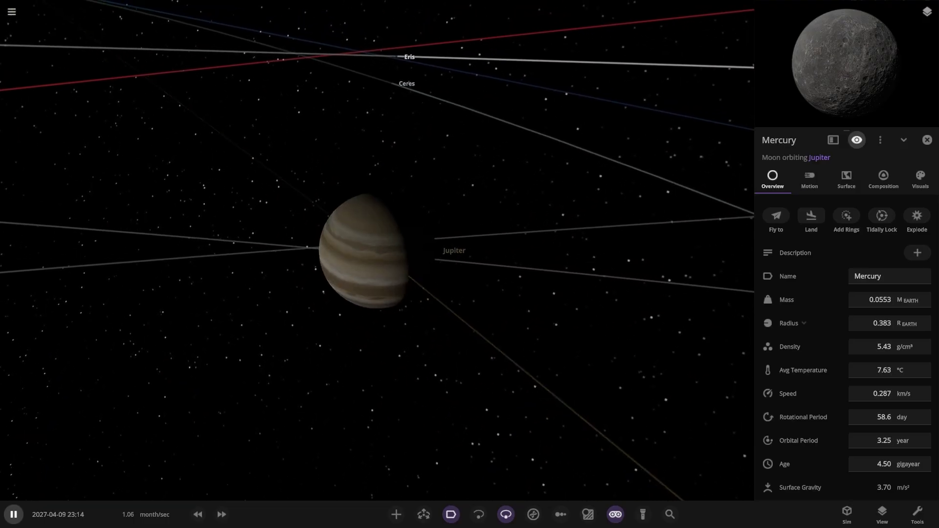
scroll(396, 250, down, 6)
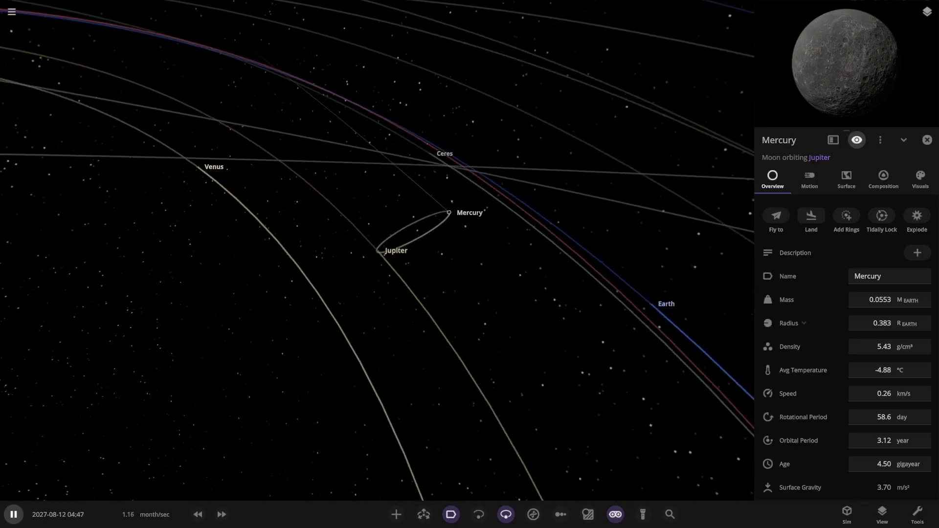
Check Earth's properties and its orbit relative to the neighbouring planets
click(601, 303)
scroll(601, 303, down, 4)
right_drag(490, 245, 482, 279)
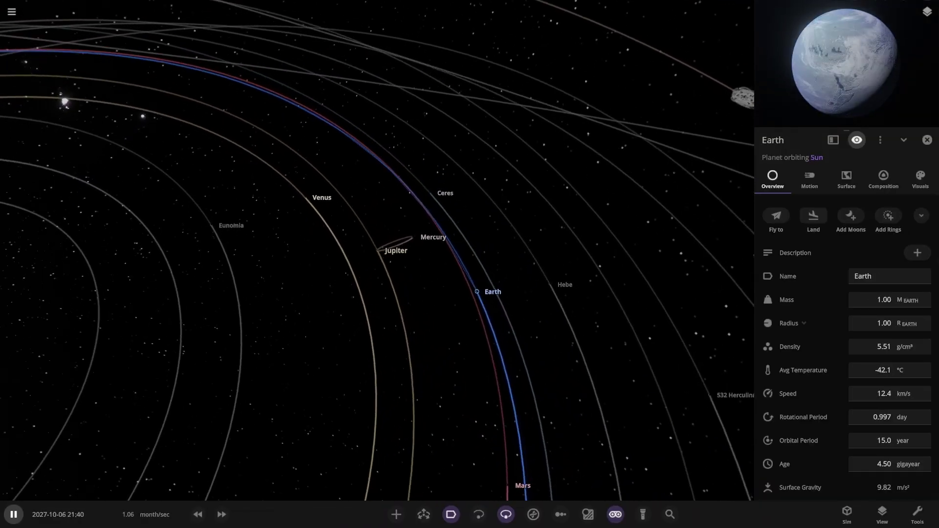
Check the properties and orbits of Venus and Mars relative to the neighbouring planets
click(302, 197)
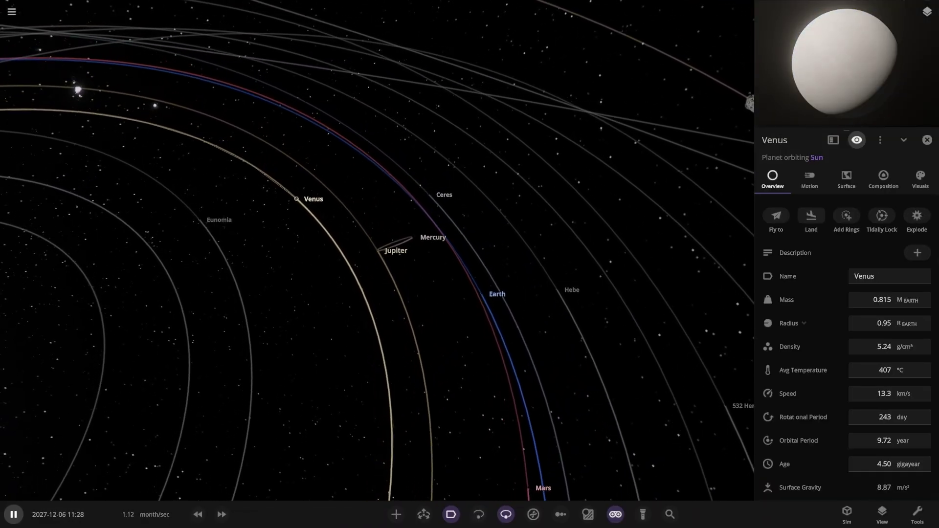
click(429, 195)
scroll(430, 201, down, 4)
click(449, 349)
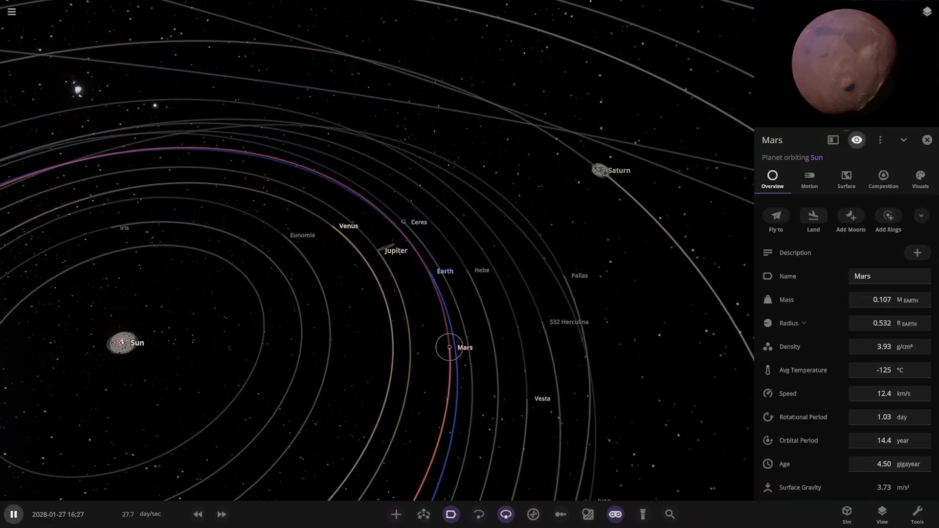
Focus on the Sun, keep the simulation running, and raise the target simulation speed
double_click(125, 351)
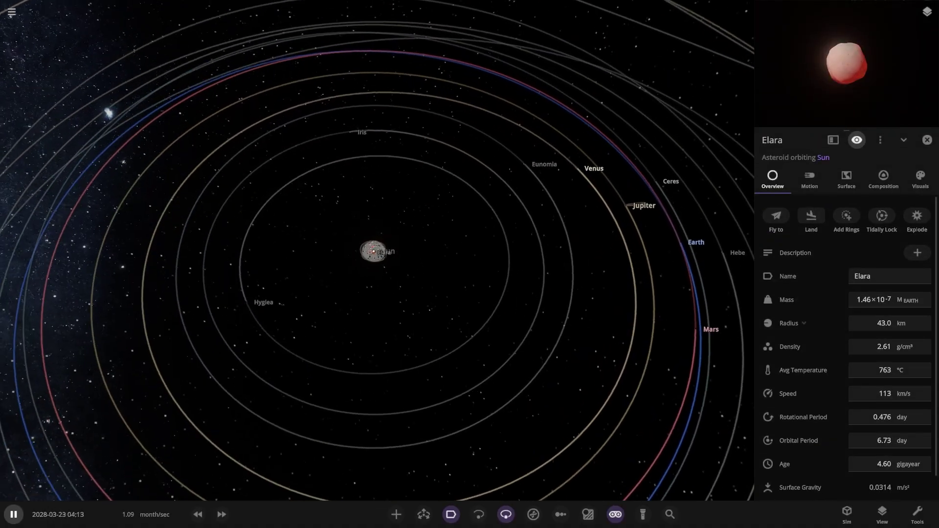
key(space)
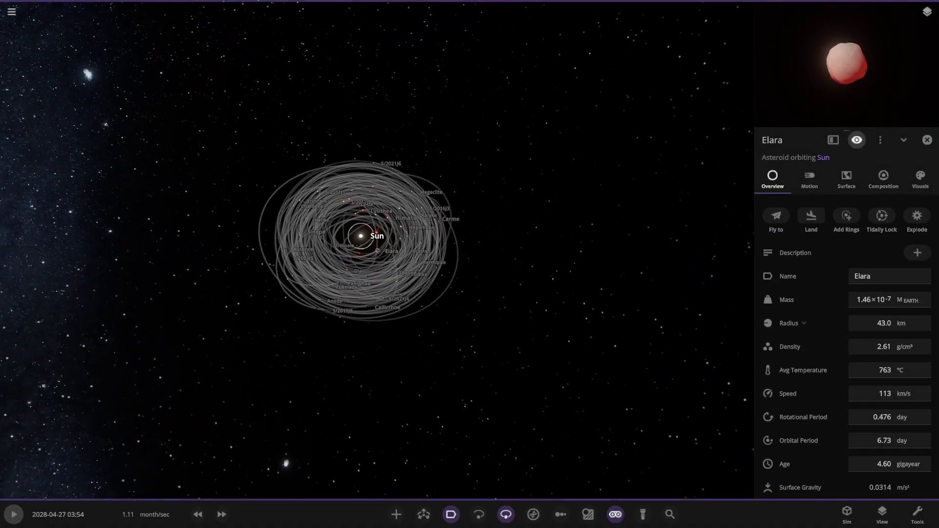
double_click(362, 237)
key(space)
scroll(376, 250, down, 5)
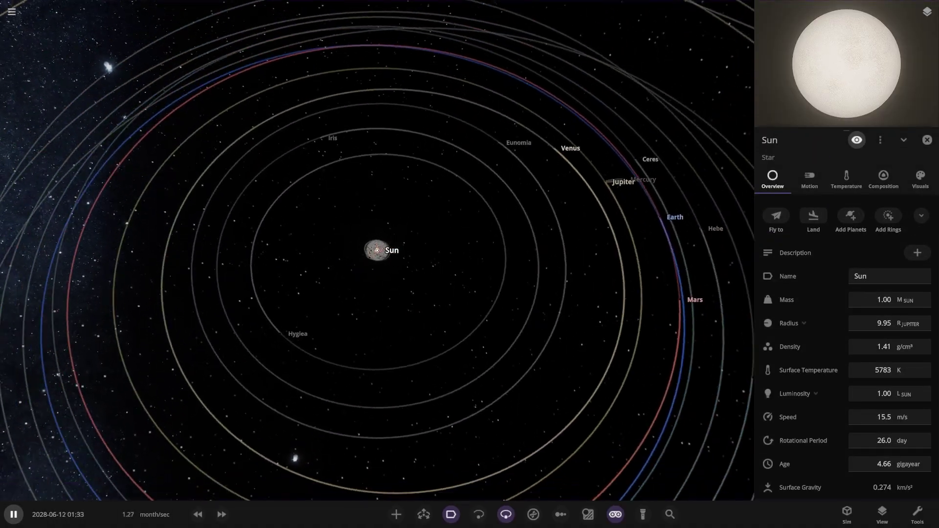
click(222, 514)
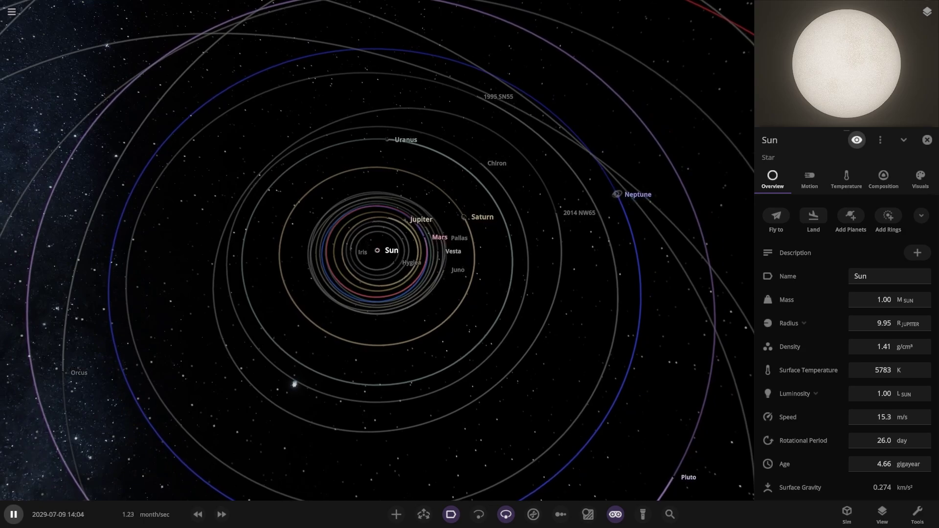
Focus on Saturn and compare the orbital elements of Saturn, Uranus and Neptune
double_click(464, 216)
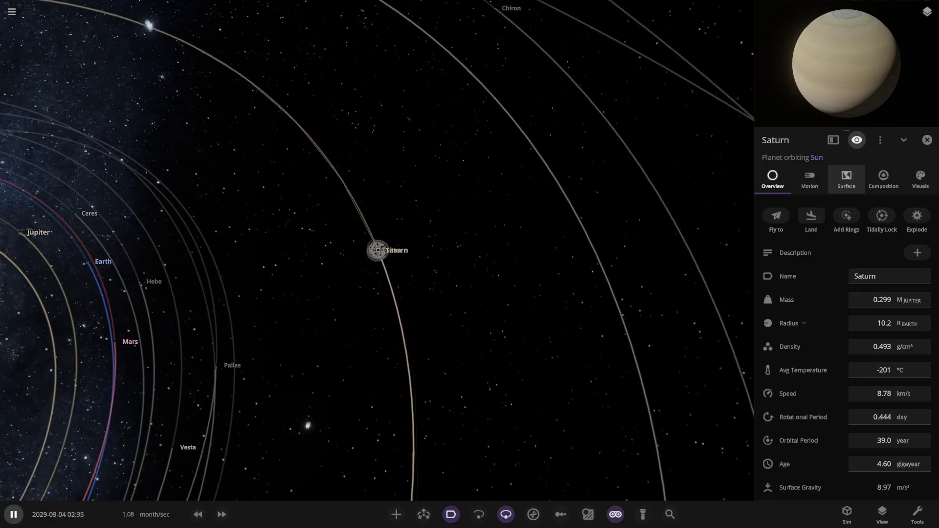
click(810, 178)
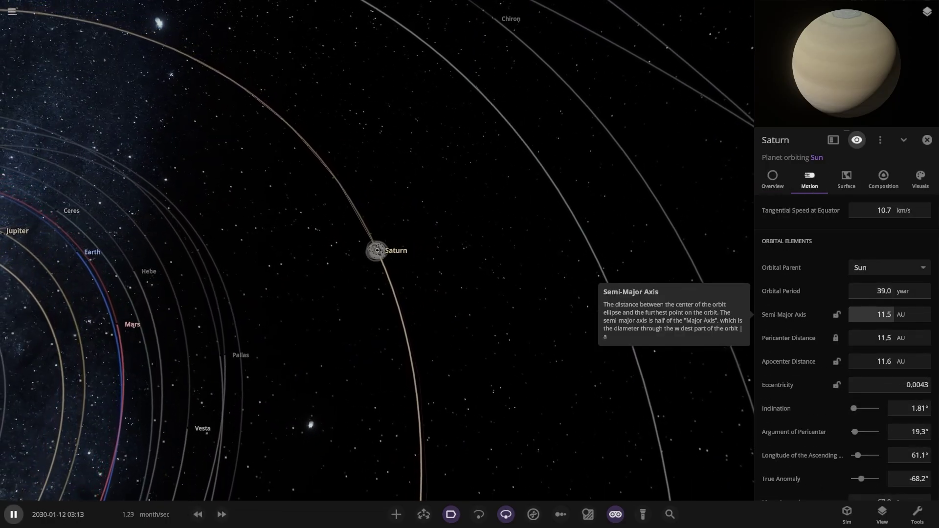
scroll(377, 250, down, 5)
click(269, 124)
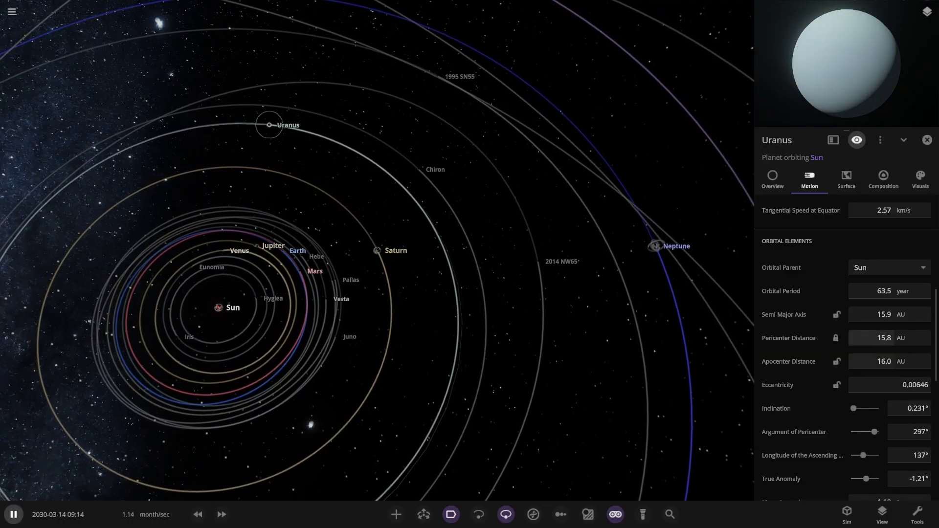
click(656, 247)
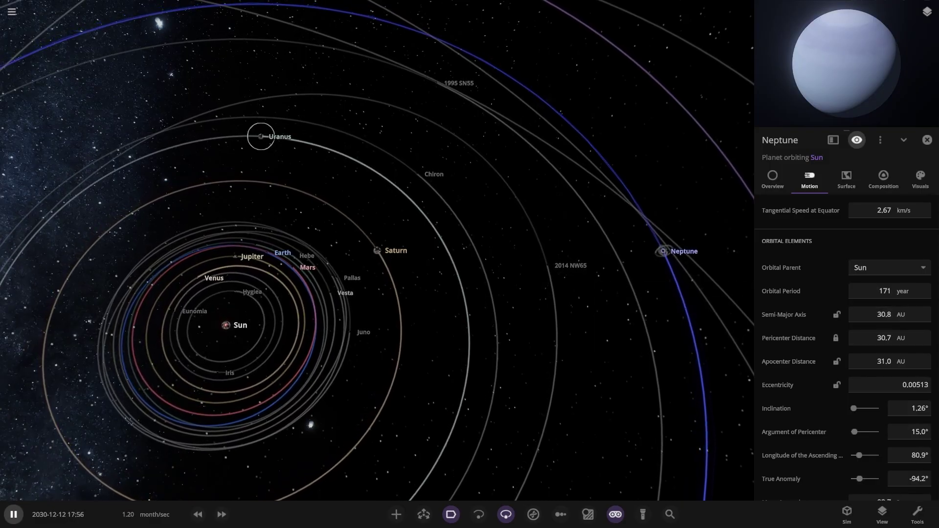
click(260, 137)
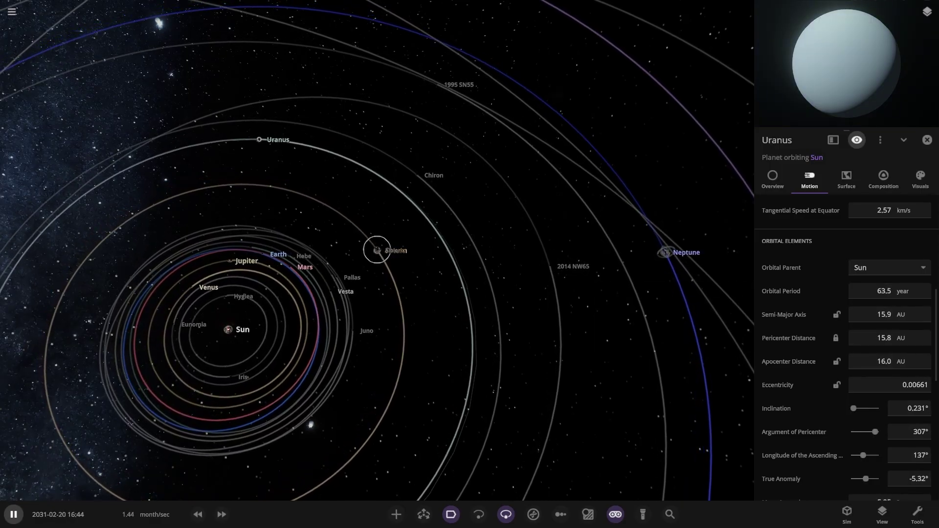
Examine Saturn's moon Albiorix and the moon orbits around Saturn
click(375, 253)
scroll(377, 251, up, 8)
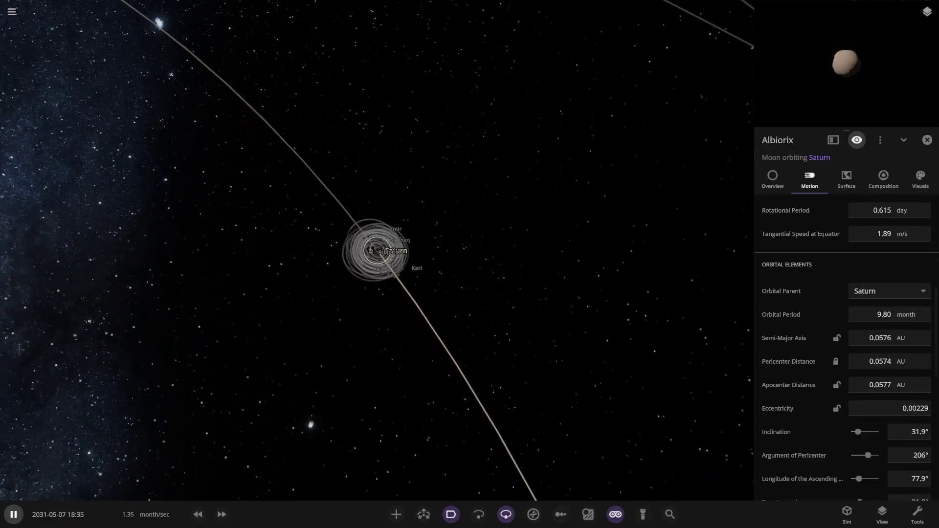
click(378, 251)
scroll(377, 251, up, 6)
scroll(377, 250, down, 10)
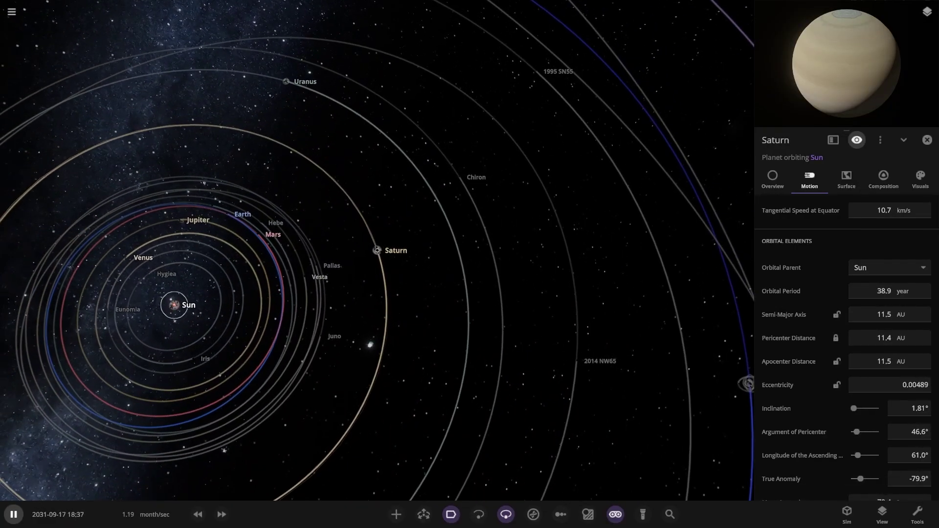
Focus on the Sun with its surrounding moons and lower the simulation speed to about 17 hour/sec
click(175, 306)
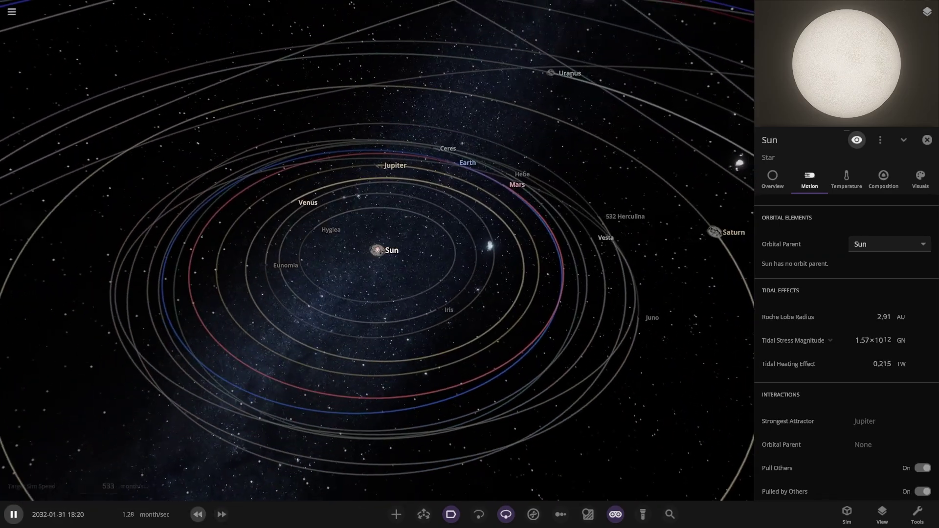
click(197, 515)
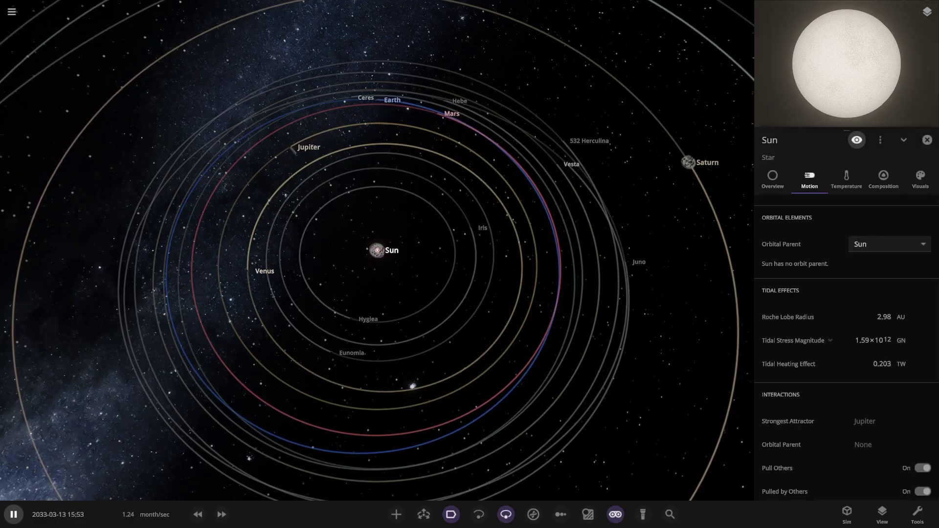
scroll(377, 251, up, 5)
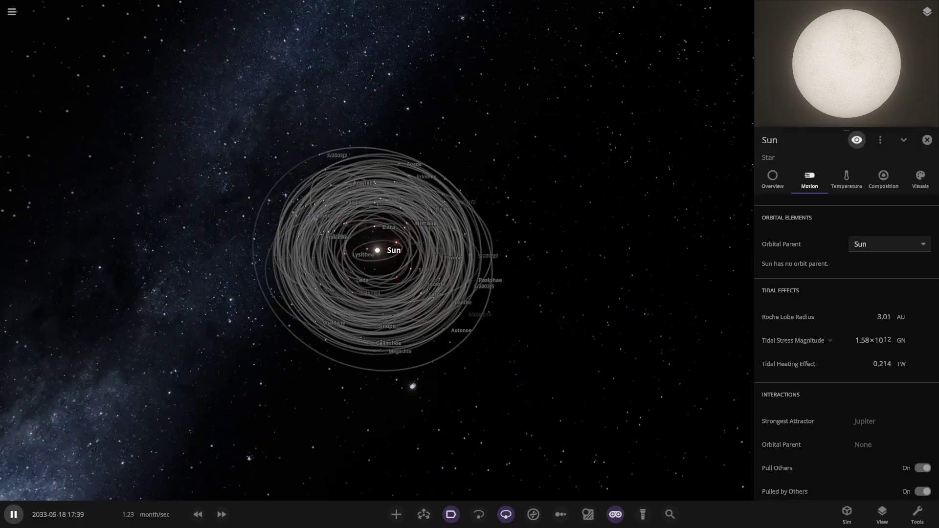
click(197, 515)
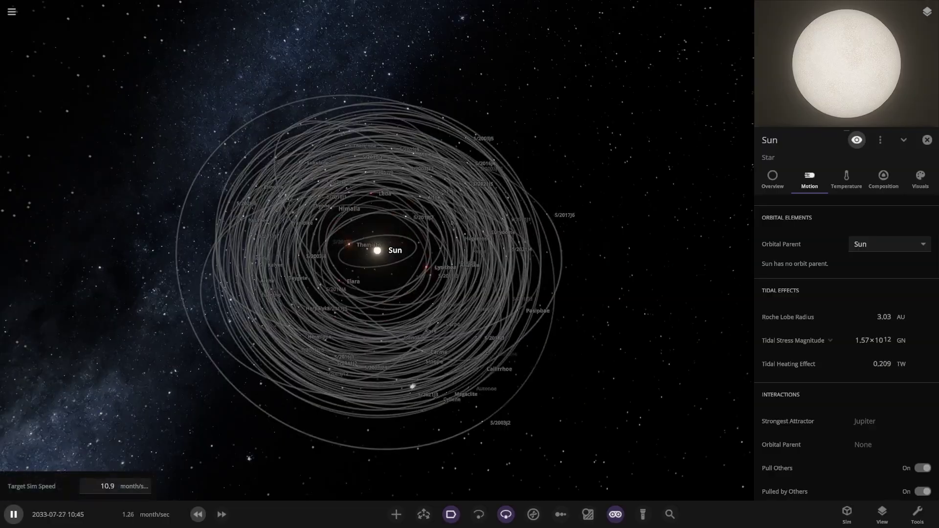
key(comma)
key(comma)
key(comma)
key(comma)
key(comma)
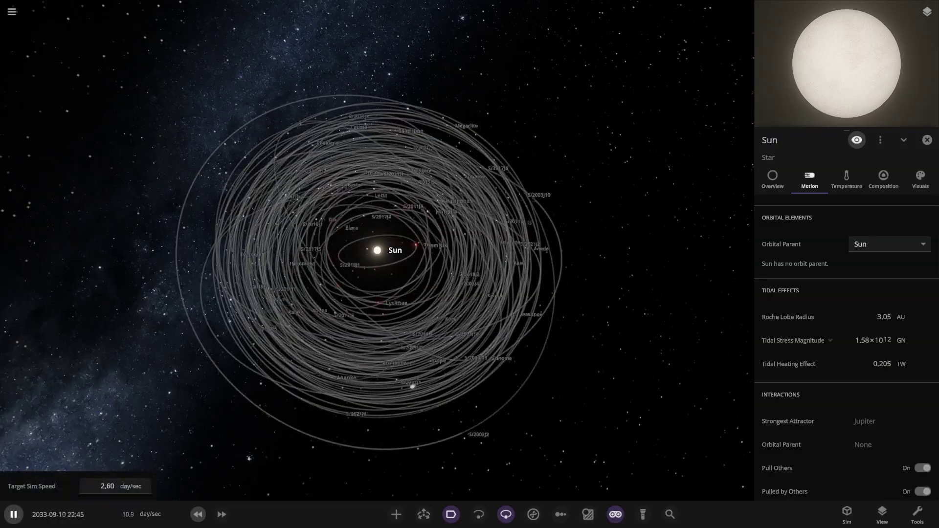
Examine the tilted moon orbits around the Sun and check Chaldene's orbital elements and overview properties
scroll(377, 250, up, 4)
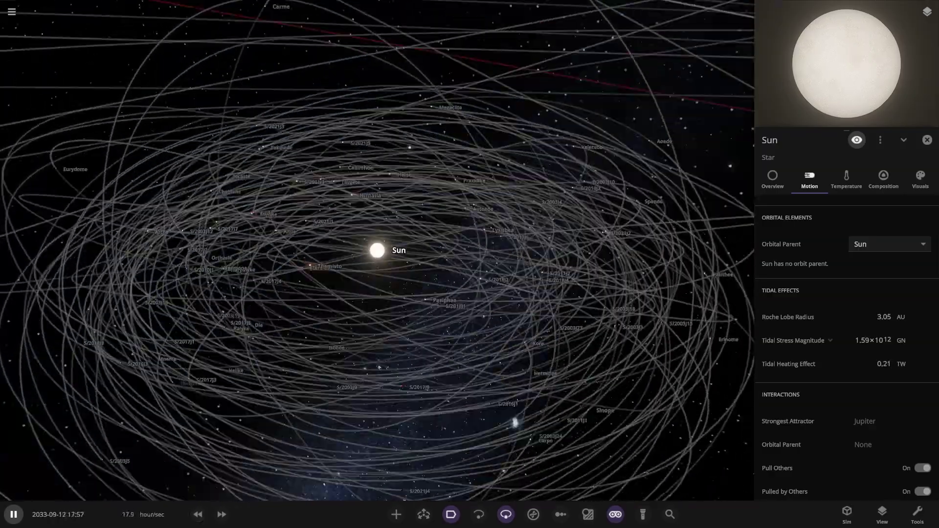
drag(377, 250, 440, 193)
click(150, 265)
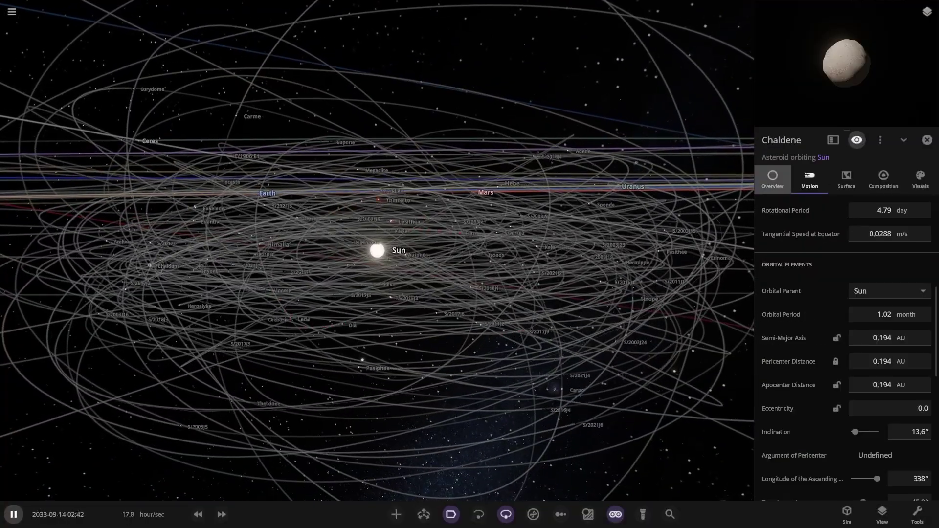
click(773, 179)
scroll(376, 250, down, 3)
drag(376, 250, 465, 352)
scroll(376, 250, down, 6)
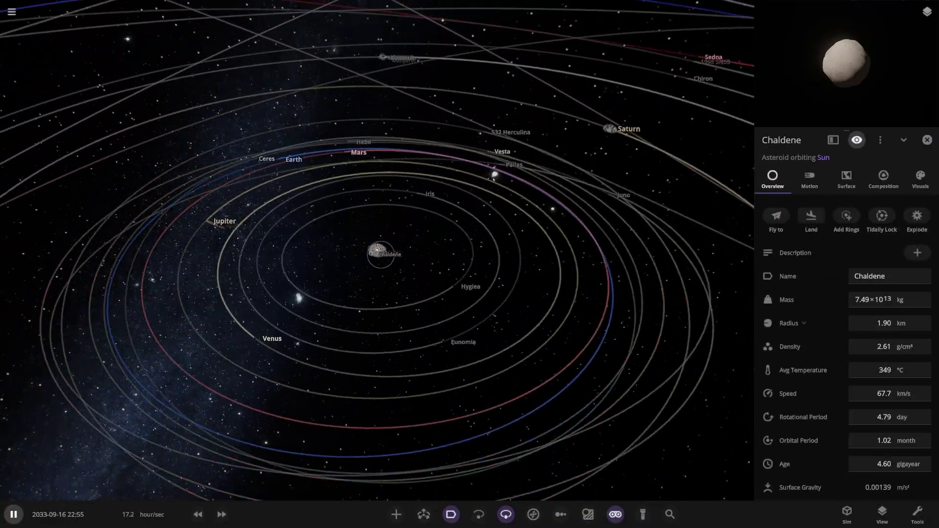
Check the properties and orbits of the inner asteroids Hygiea, Eunomia and Iris
drag(397, 264, 416, 345)
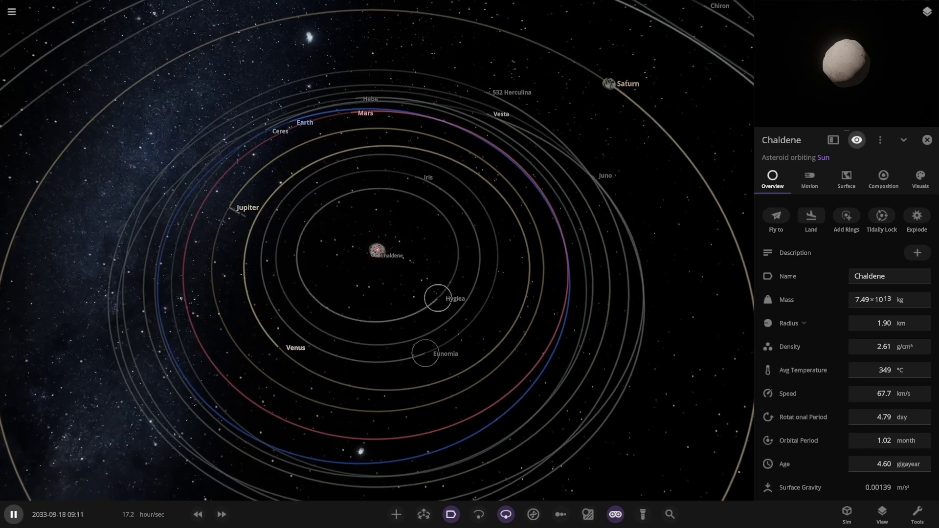
click(437, 298)
click(426, 353)
click(416, 176)
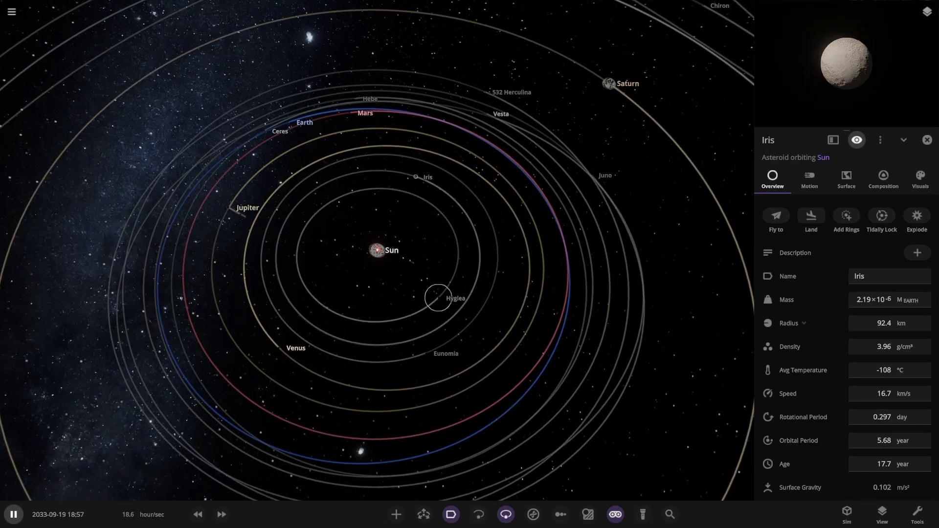
click(438, 298)
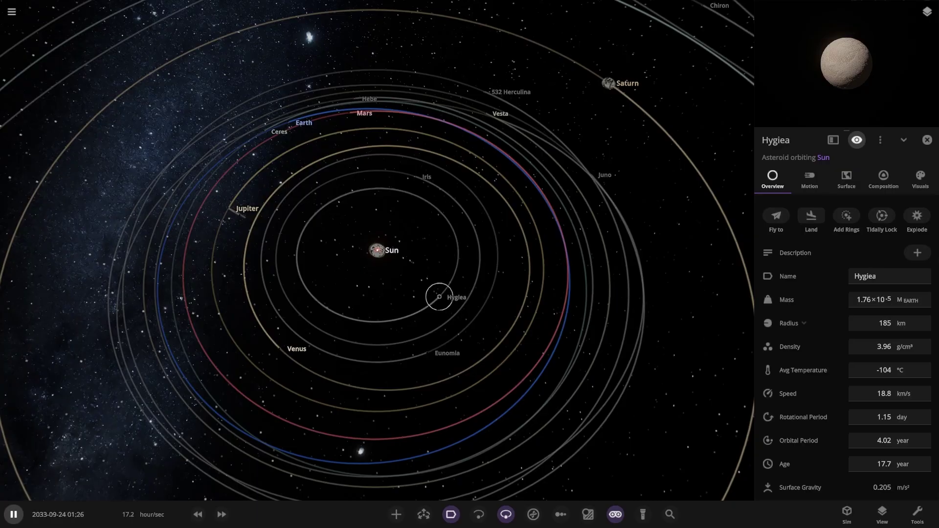
Focus on Jupiter, check Saturn's properties, and examine the layout of the planetary orbits around the Sun
double_click(226, 209)
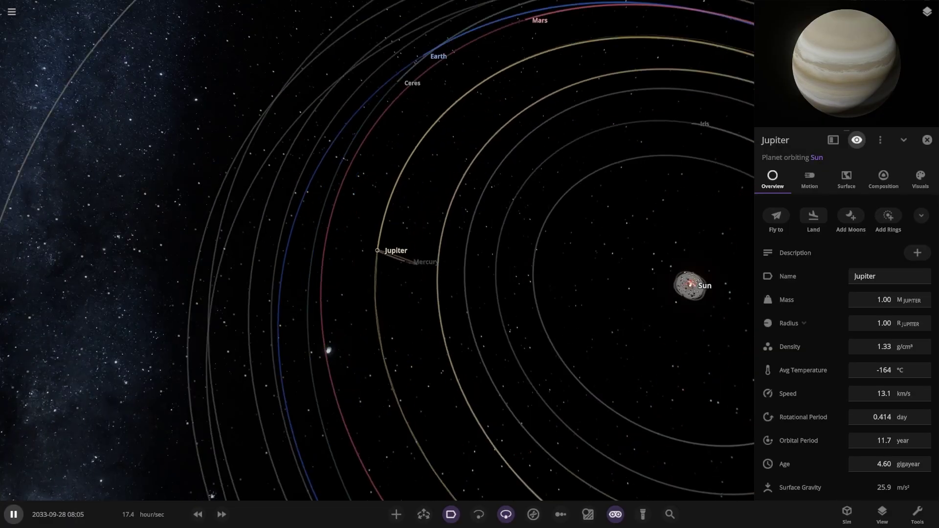
scroll(377, 251, down, 5)
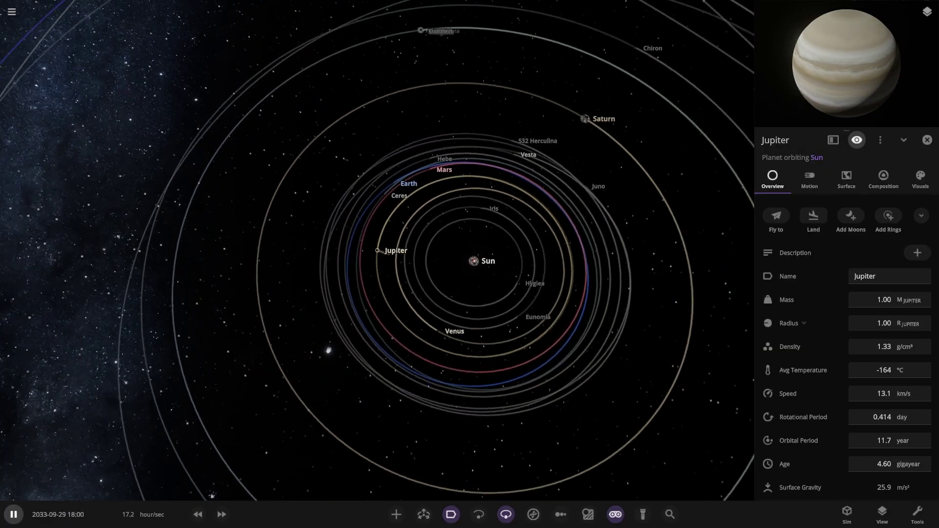
click(570, 128)
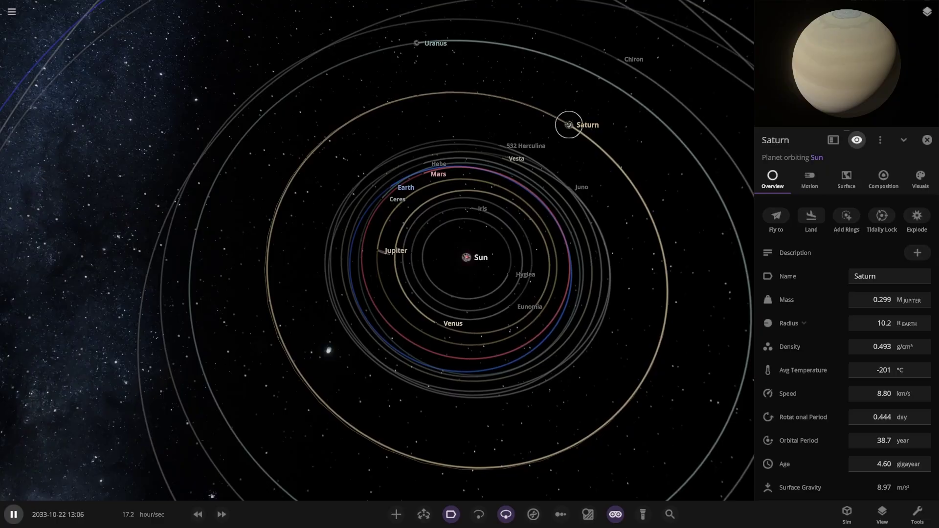
right_drag(569, 125, 621, 51)
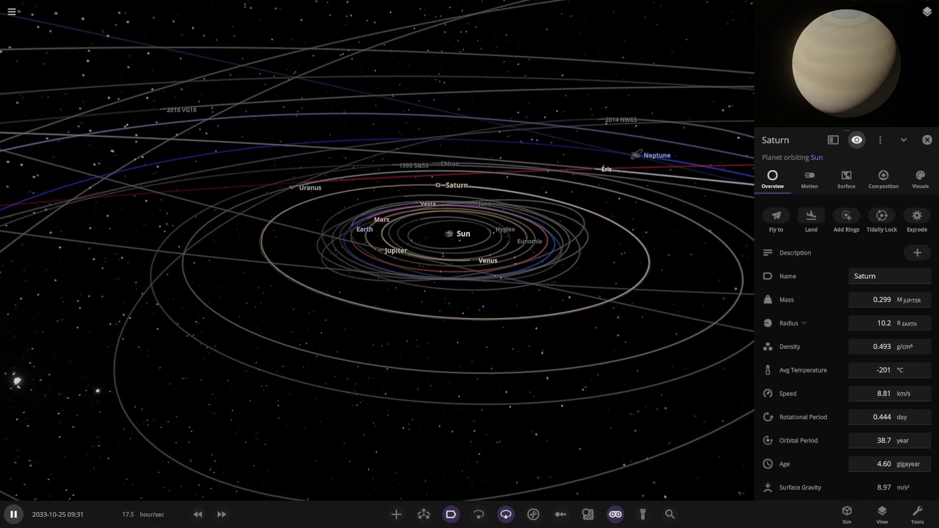